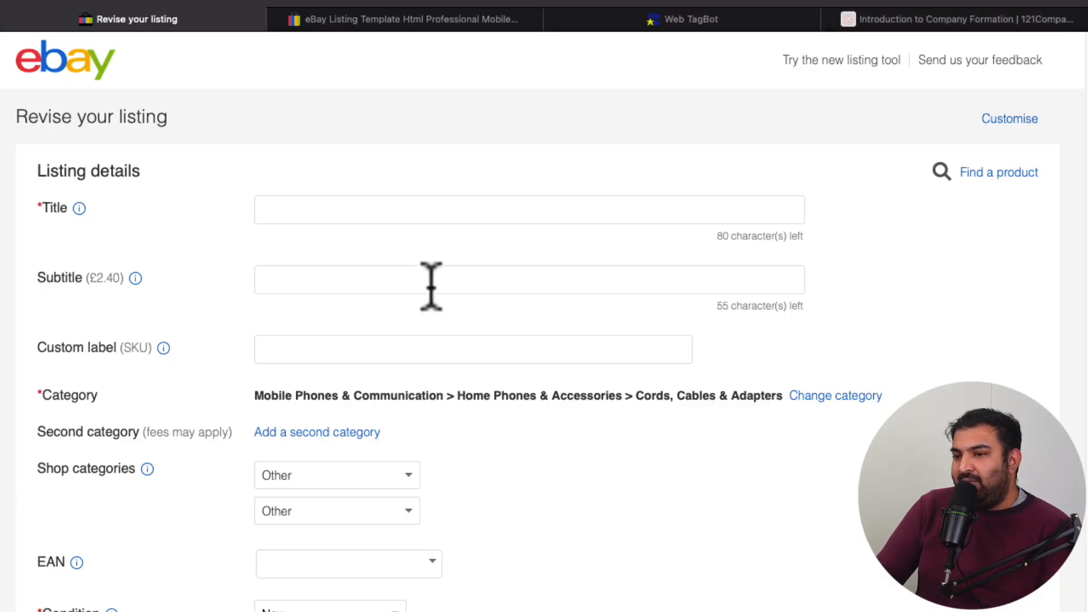
Step: Examine the title, subtitle and custom label (SKU) fields in the listing details
{"action": "left_click", "coordinate": [289, 210]}
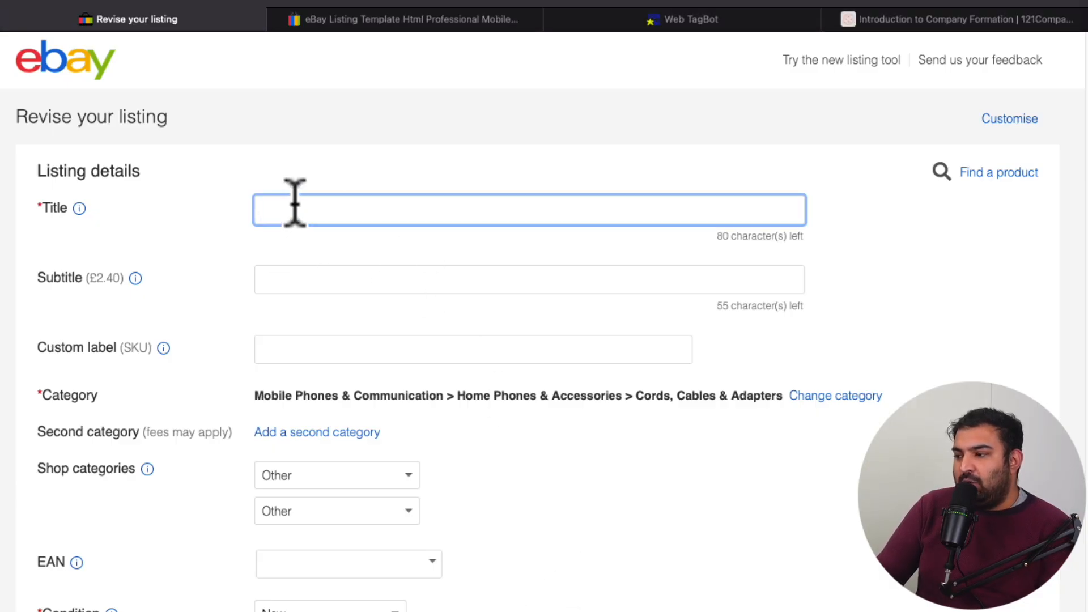
{"action": "scroll", "coordinate": [295, 203], "scroll_direction": "down", "scroll_amount": 1}
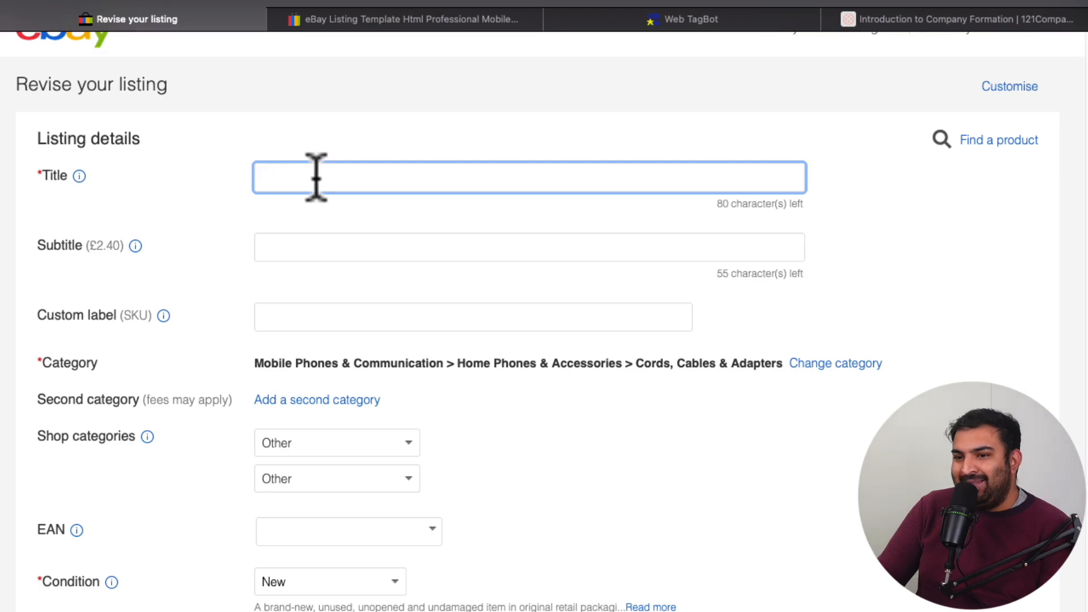
{"action": "left_click", "coordinate": [342, 252]}
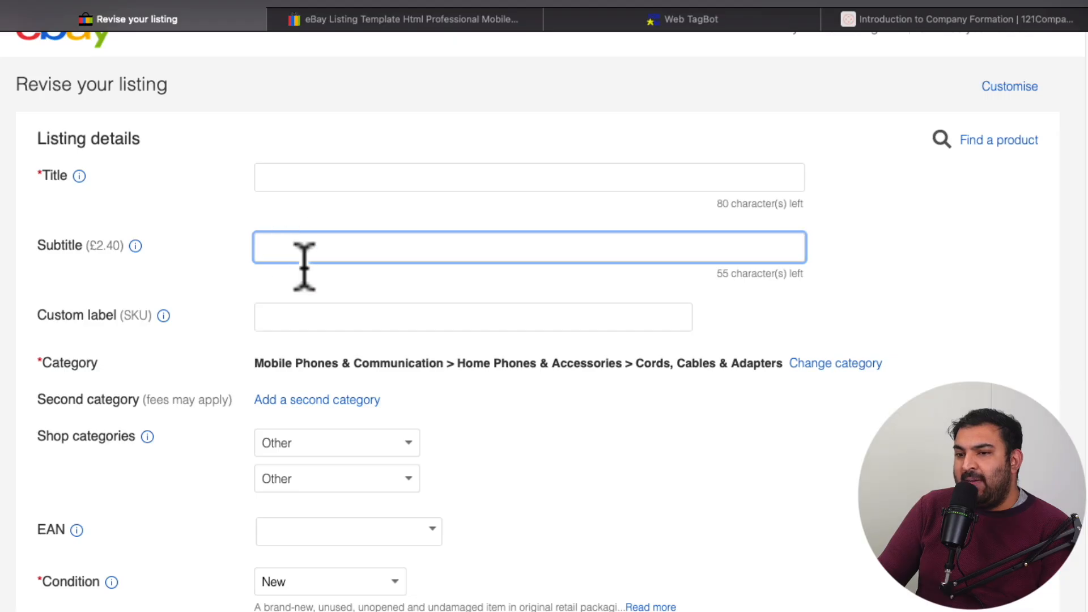
{"action": "left_click", "coordinate": [306, 318]}
{"action": "scroll", "coordinate": [319, 309], "scroll_direction": "down", "scroll_amount": 3}
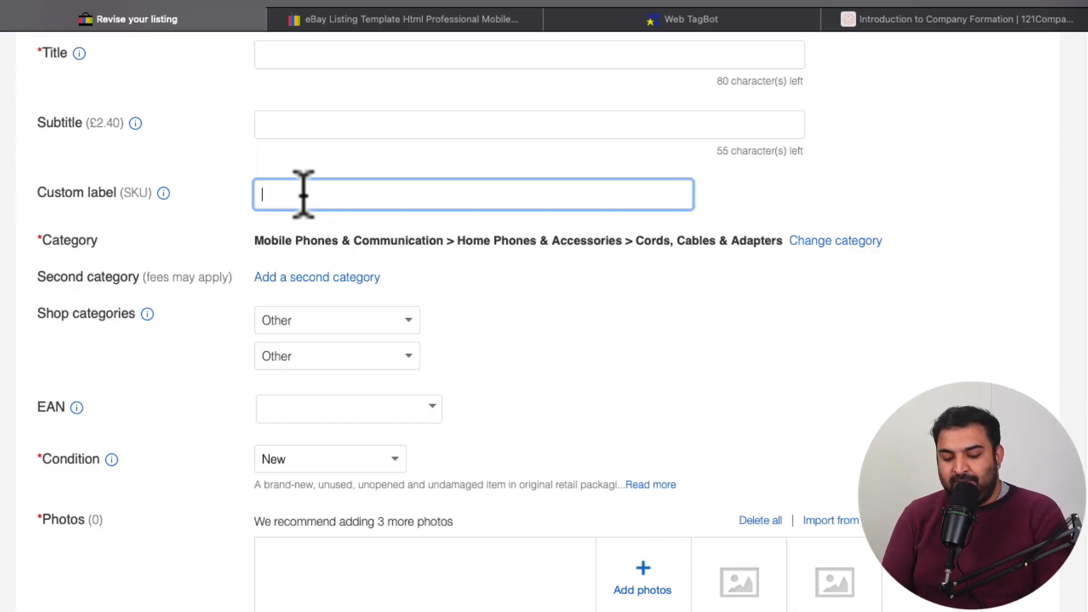
{"action": "key", "text": "BackSpace"}
{"action": "key", "text": "BackSpace"}
{"action": "key", "text": "BackSpace"}
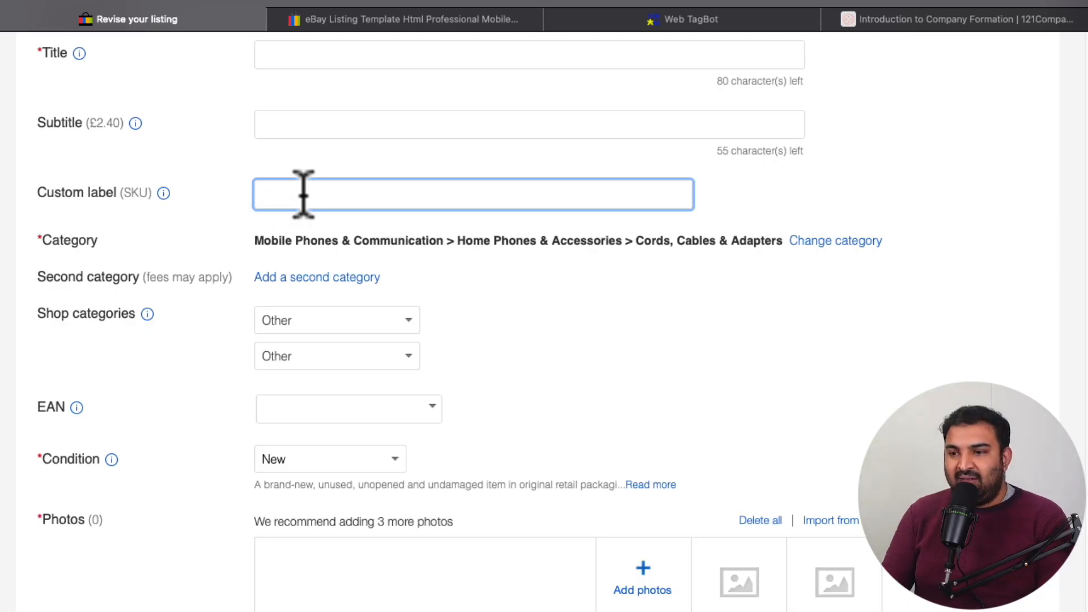
Step: Search the category look-up for "cable" and set the category to Mobile Phones & Communication > Mobile Phone Accessories > Cables & Adapters
{"action": "scroll", "coordinate": [310, 178], "scroll_direction": "down", "scroll_amount": 1}
{"action": "scroll", "coordinate": [310, 178], "scroll_direction": "down", "scroll_amount": 1}
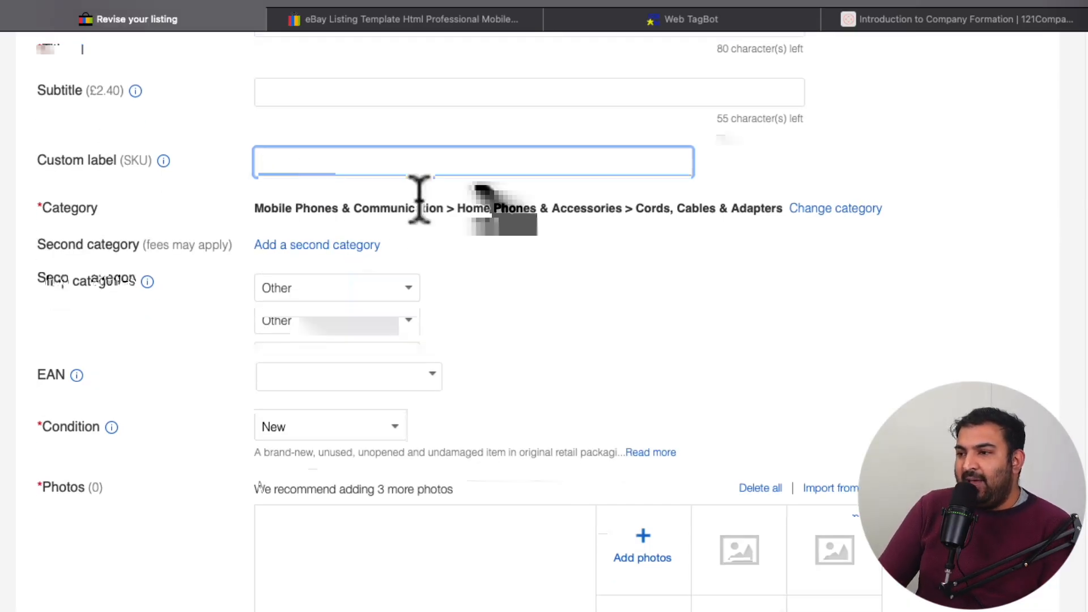
{"action": "left_click", "coordinate": [816, 211]}
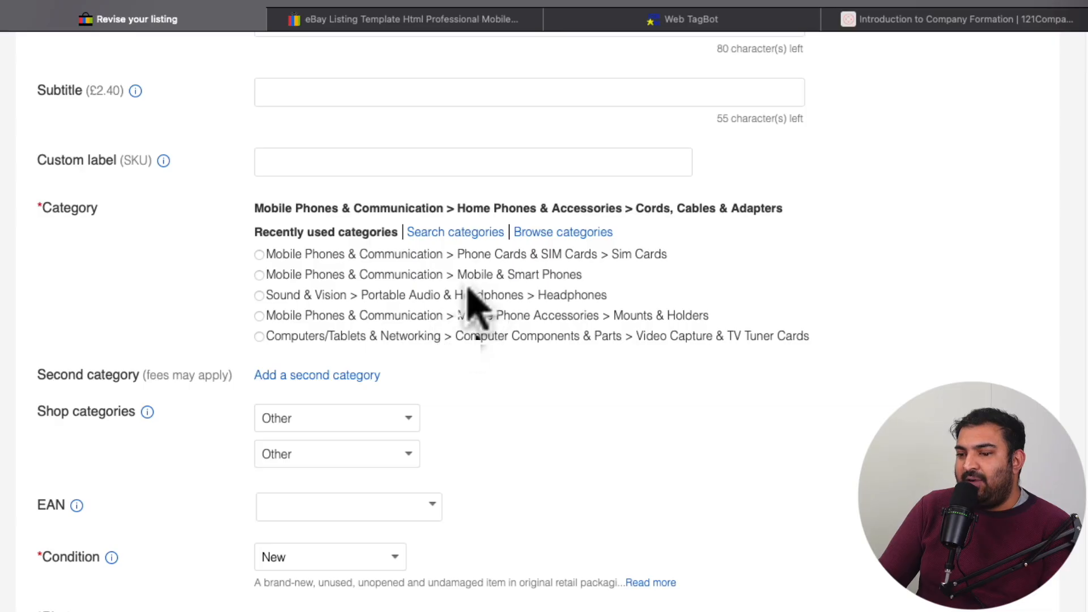
{"action": "left_click", "coordinate": [465, 233]}
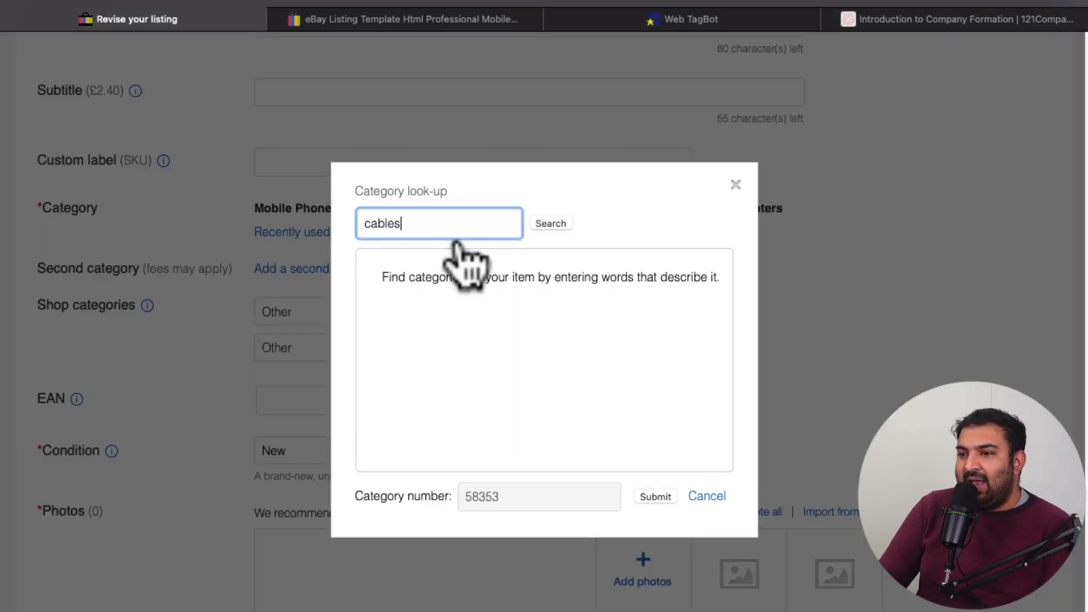
{"action": "double_click", "coordinate": [389, 224]}
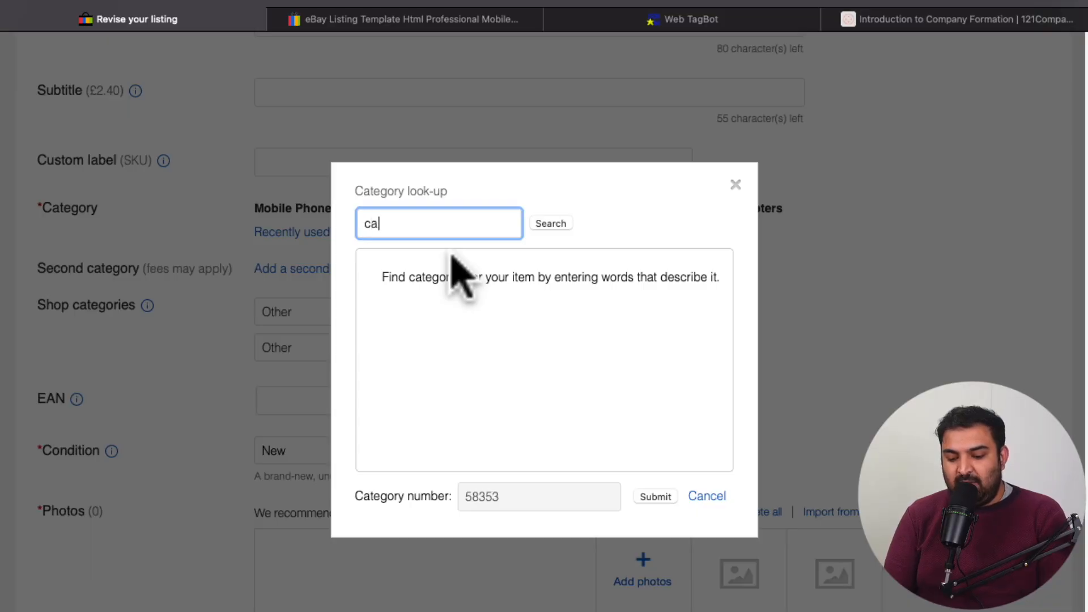
{"action": "left_click", "coordinate": [552, 224]}
{"action": "scroll", "coordinate": [391, 289], "scroll_direction": "down", "scroll_amount": 5}
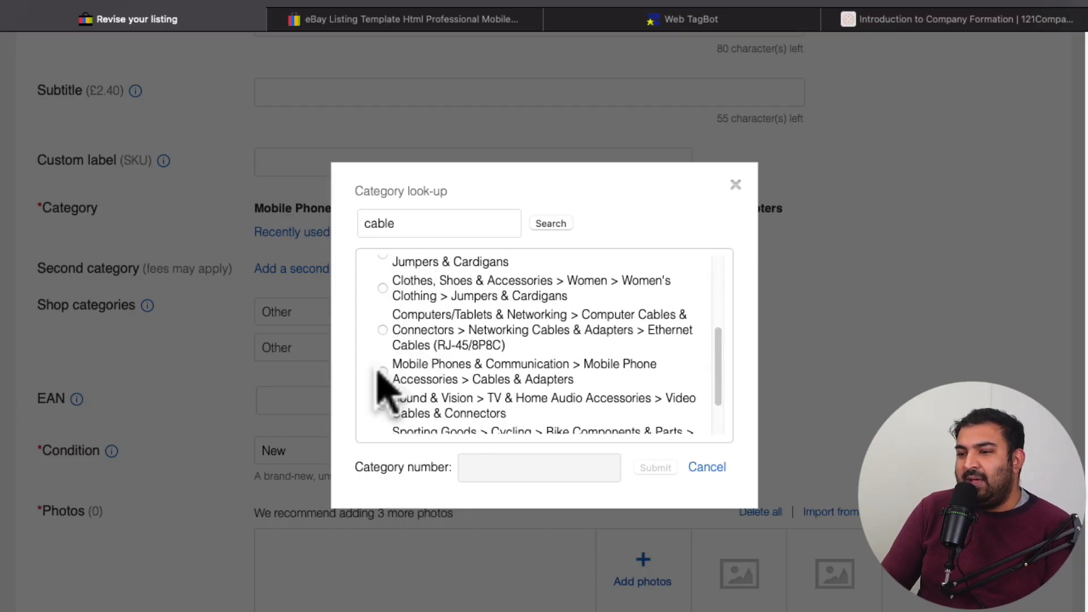
{"action": "left_click", "coordinate": [384, 372]}
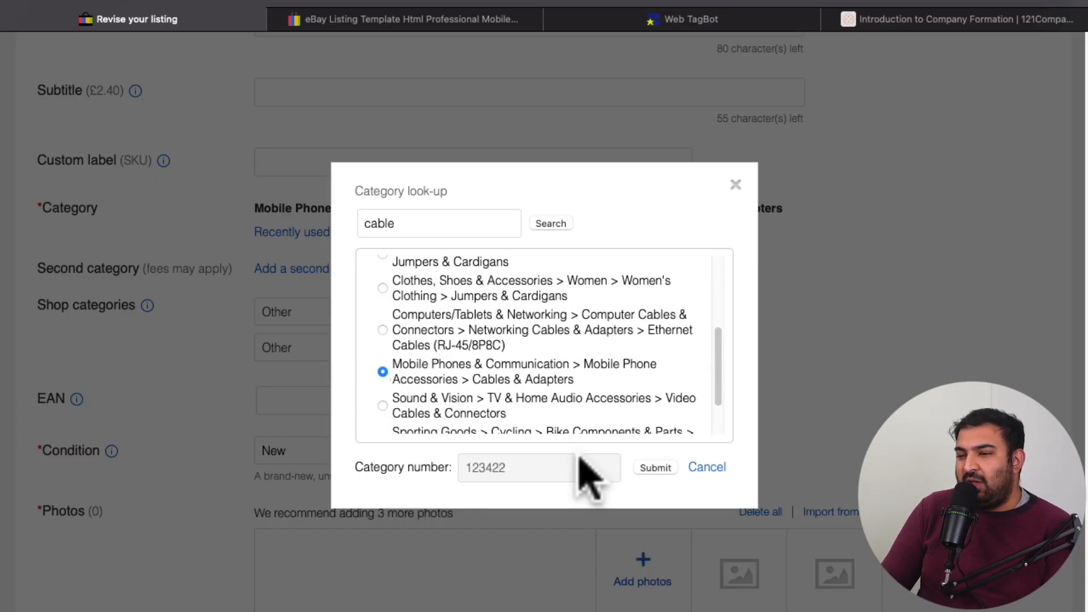
{"action": "left_click", "coordinate": [655, 468]}
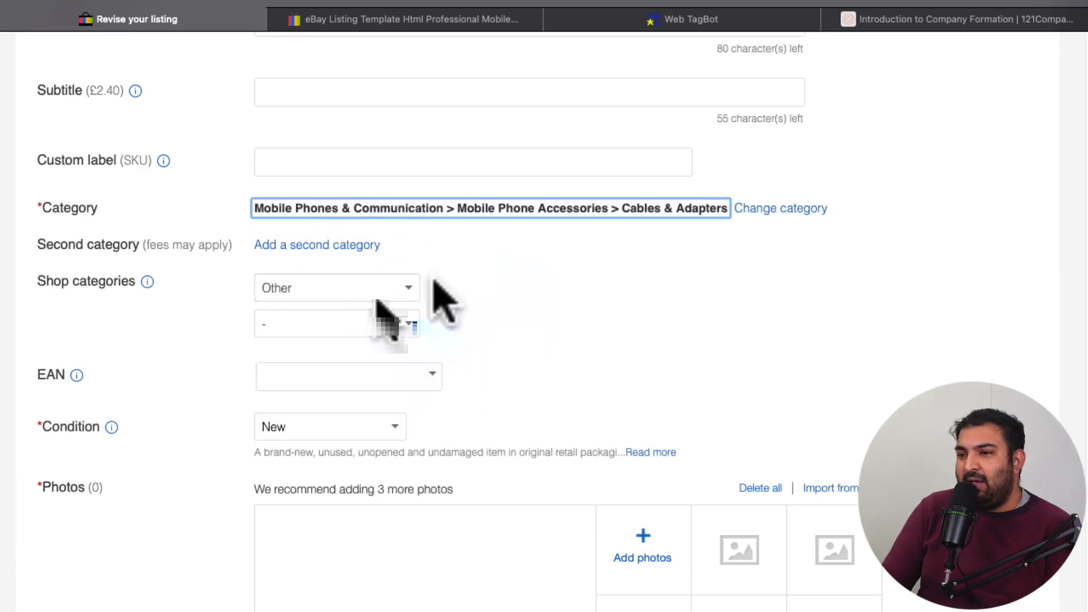
Step: Examine the second category option, the two shop category fields and the EAN field
{"action": "scroll", "coordinate": [429, 284], "scroll_direction": "down", "scroll_amount": 3}
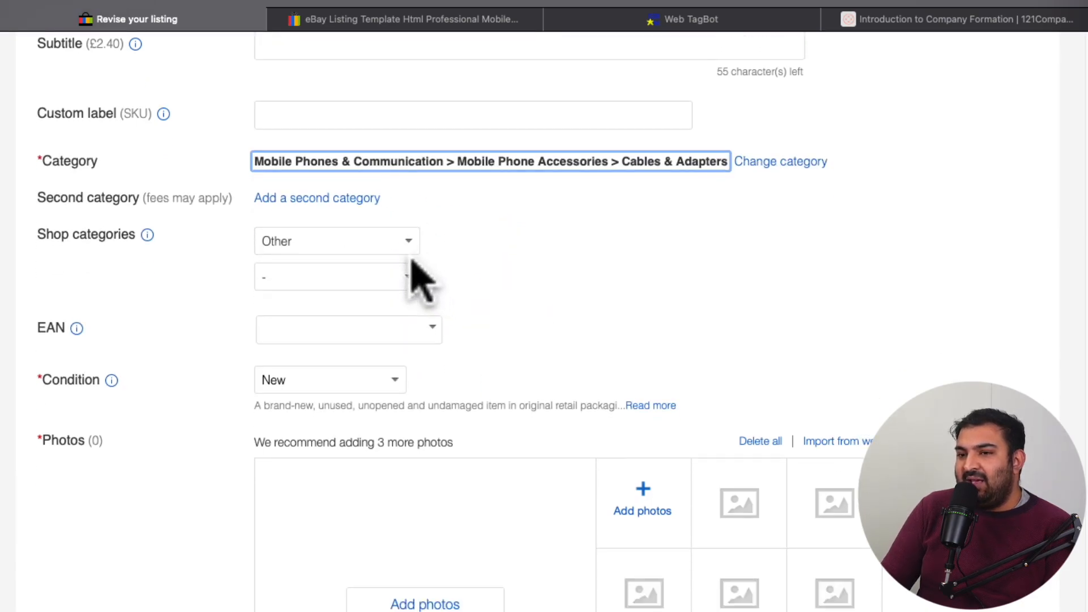
{"action": "scroll", "coordinate": [410, 262], "scroll_direction": "down", "scroll_amount": 2}
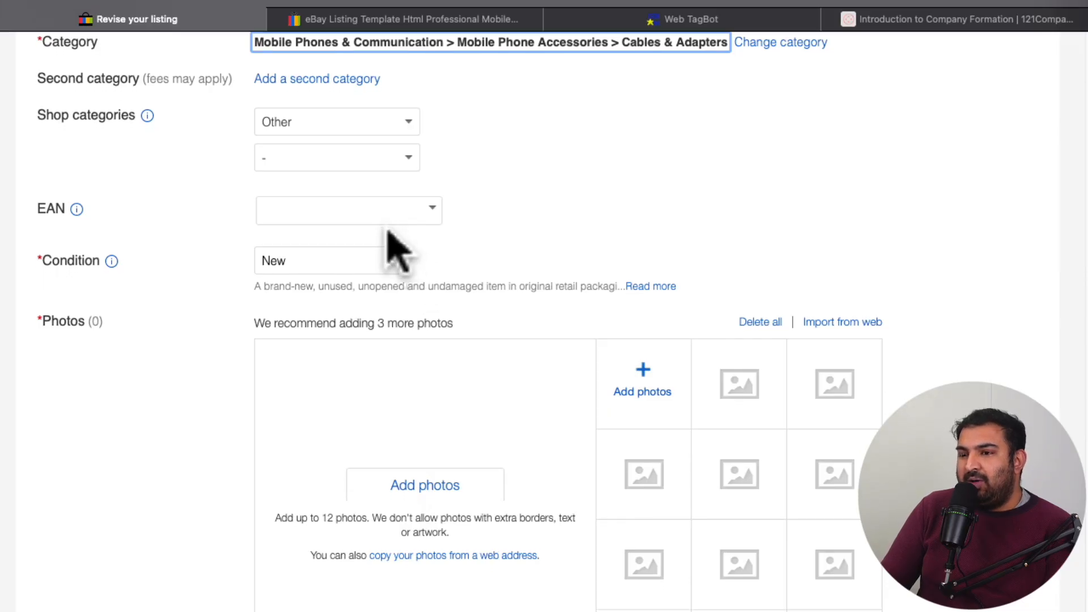
{"action": "scroll", "coordinate": [389, 231], "scroll_direction": "up", "scroll_amount": 1}
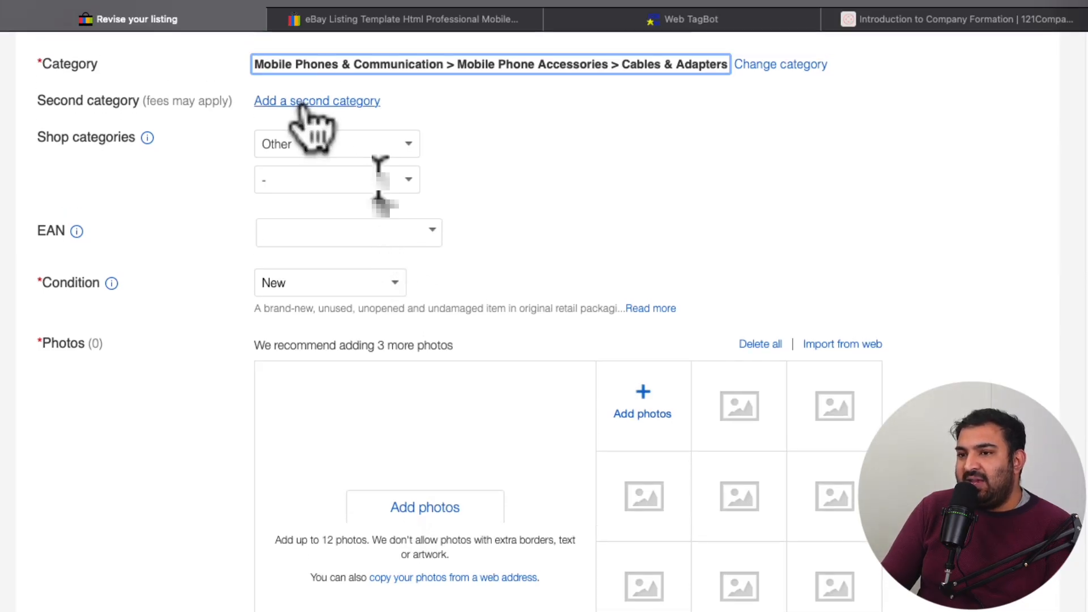
{"action": "scroll", "coordinate": [395, 170], "scroll_direction": "down", "scroll_amount": 1}
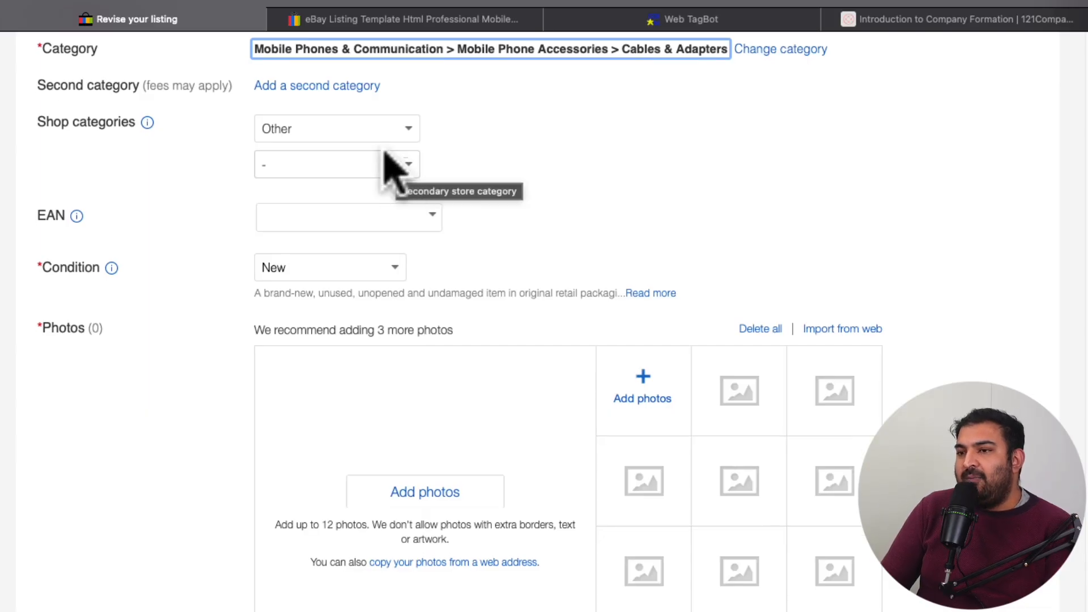
{"action": "scroll", "coordinate": [391, 167], "scroll_direction": "up", "scroll_amount": 2}
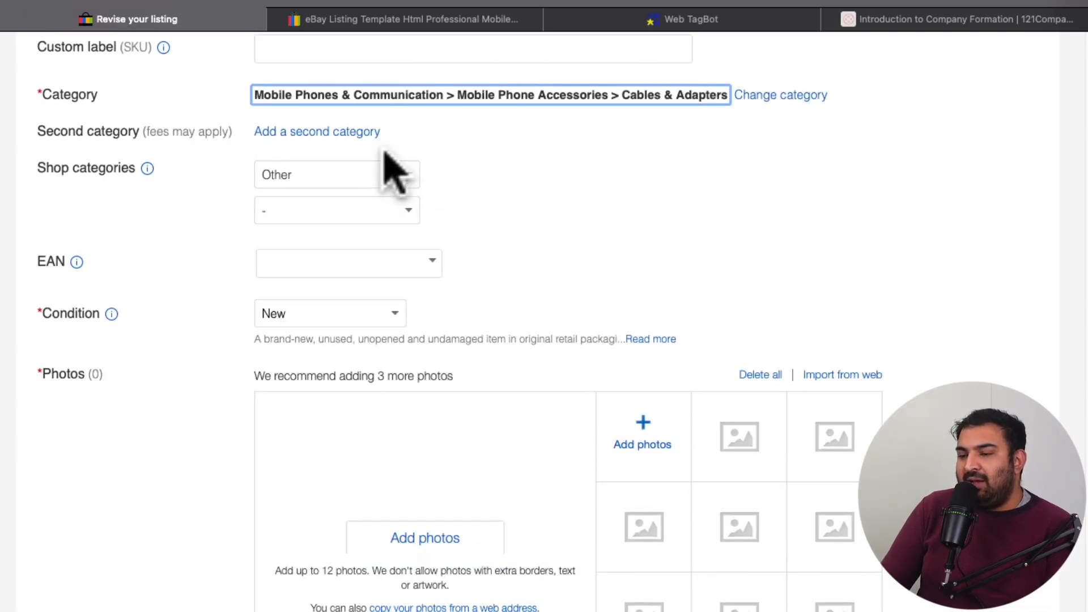
{"action": "scroll", "coordinate": [395, 173], "scroll_direction": "down", "scroll_amount": 2}
{"action": "scroll", "coordinate": [395, 178], "scroll_direction": "down", "scroll_amount": 1}
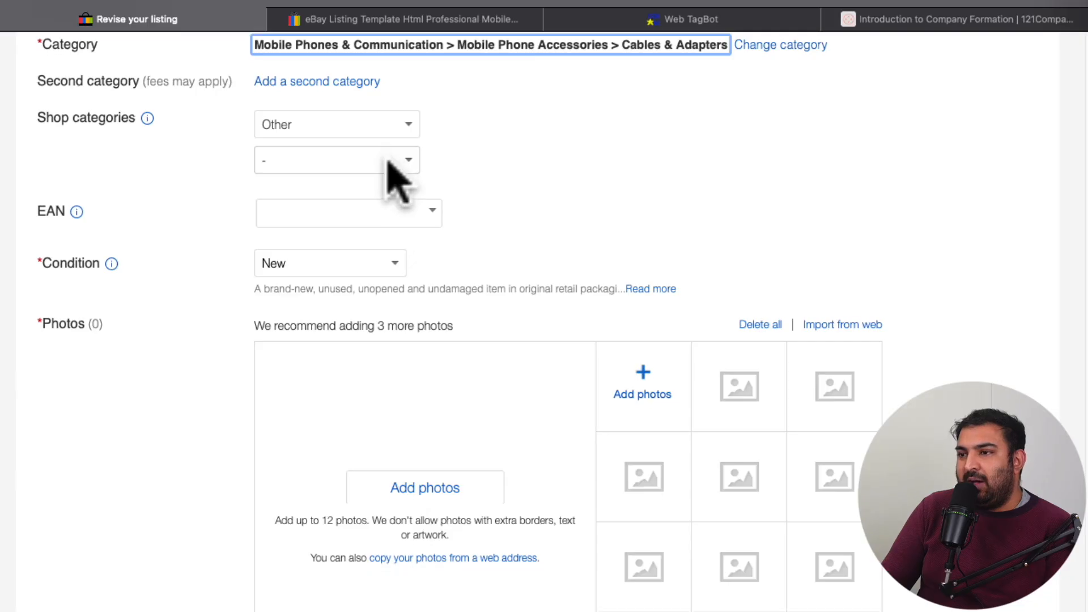
{"action": "scroll", "coordinate": [396, 180], "scroll_direction": "down", "scroll_amount": 1}
{"action": "scroll", "coordinate": [388, 164], "scroll_direction": "up", "scroll_amount": 5}
{"action": "scroll", "coordinate": [489, 215], "scroll_direction": "up", "scroll_amount": 3}
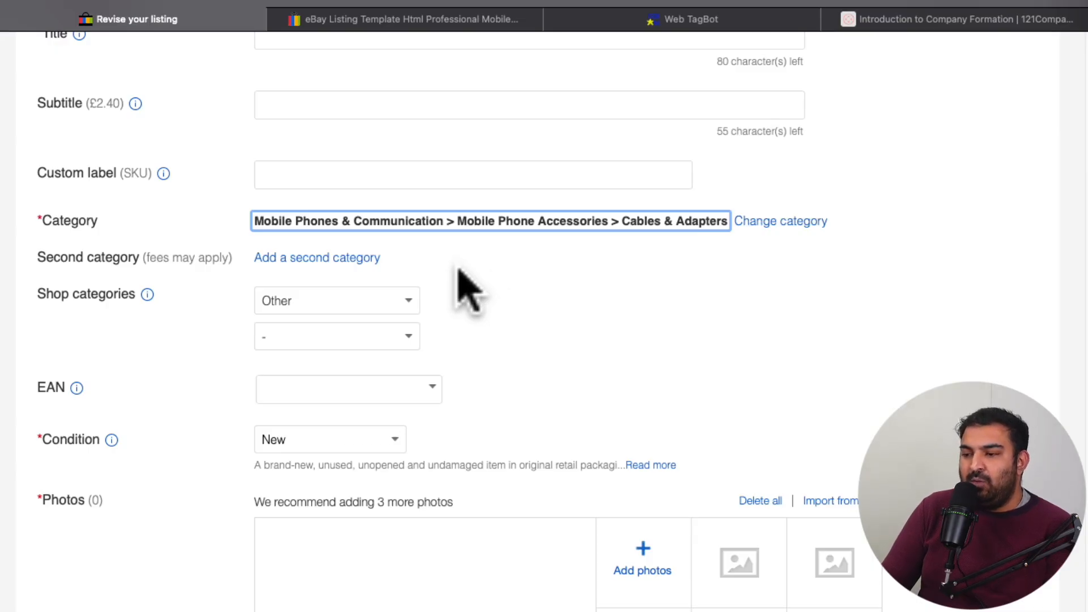
{"action": "scroll", "coordinate": [462, 284], "scroll_direction": "down", "scroll_amount": 2}
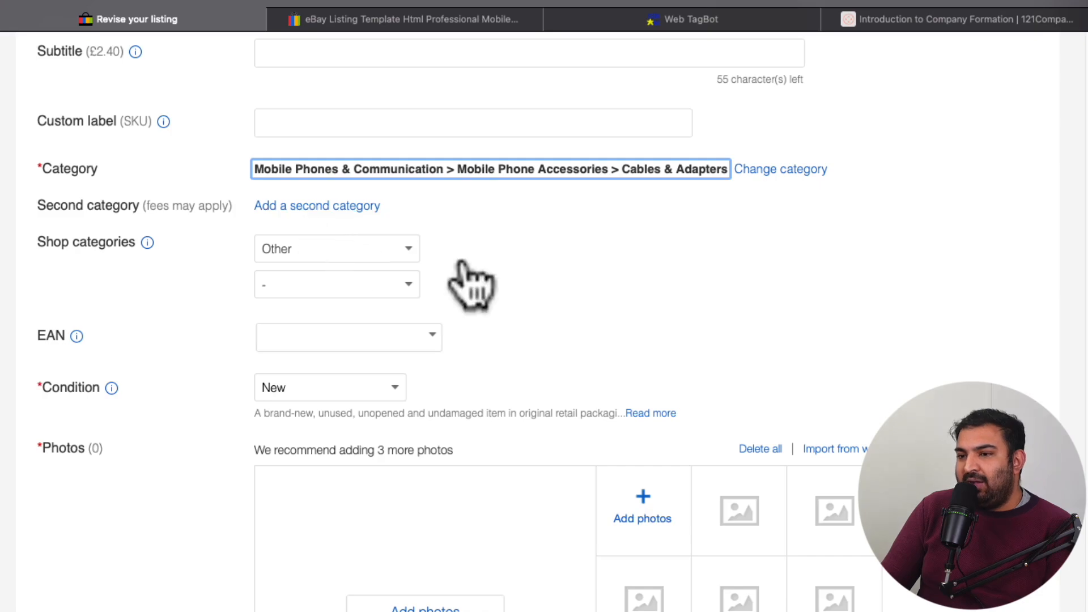
{"action": "scroll", "coordinate": [483, 222], "scroll_direction": "down", "scroll_amount": 1}
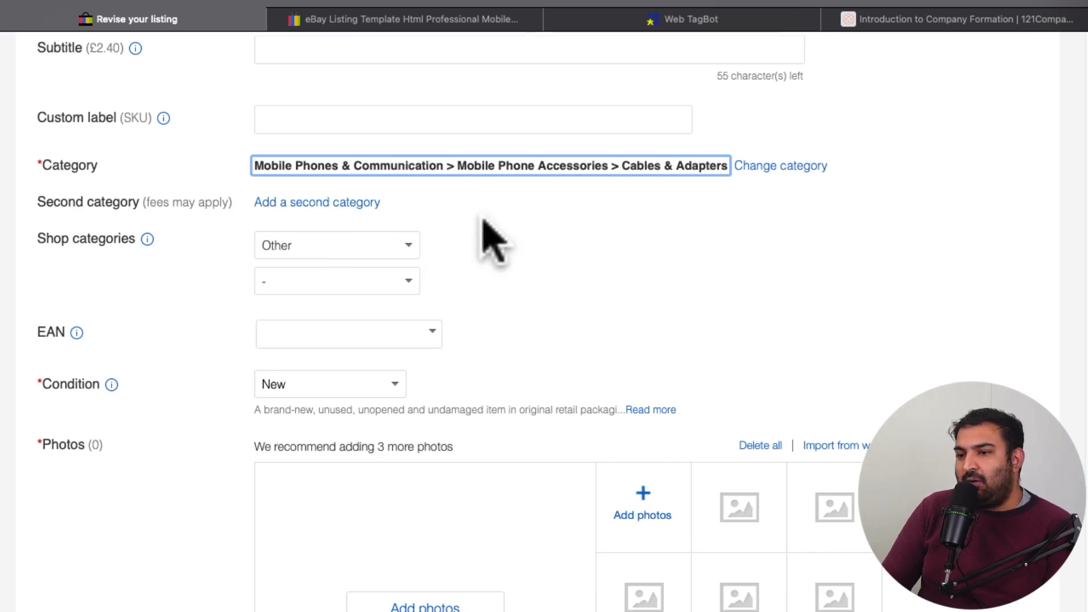
{"action": "scroll", "coordinate": [483, 223], "scroll_direction": "down", "scroll_amount": 1}
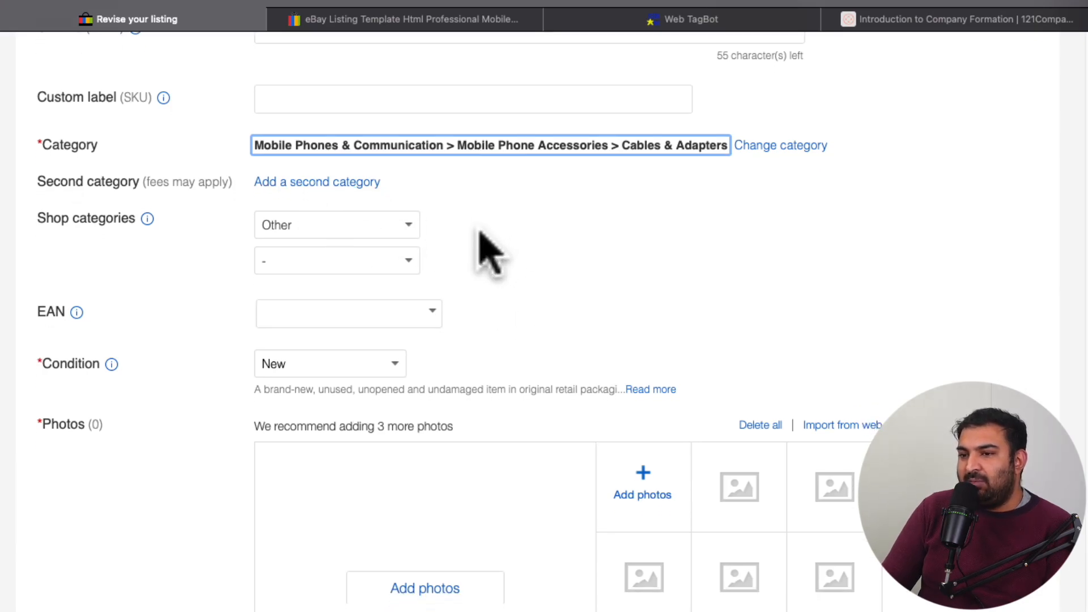
{"action": "scroll", "coordinate": [483, 238], "scroll_direction": "down", "scroll_amount": 4}
{"action": "scroll", "coordinate": [413, 243], "scroll_direction": "up", "scroll_amount": 4}
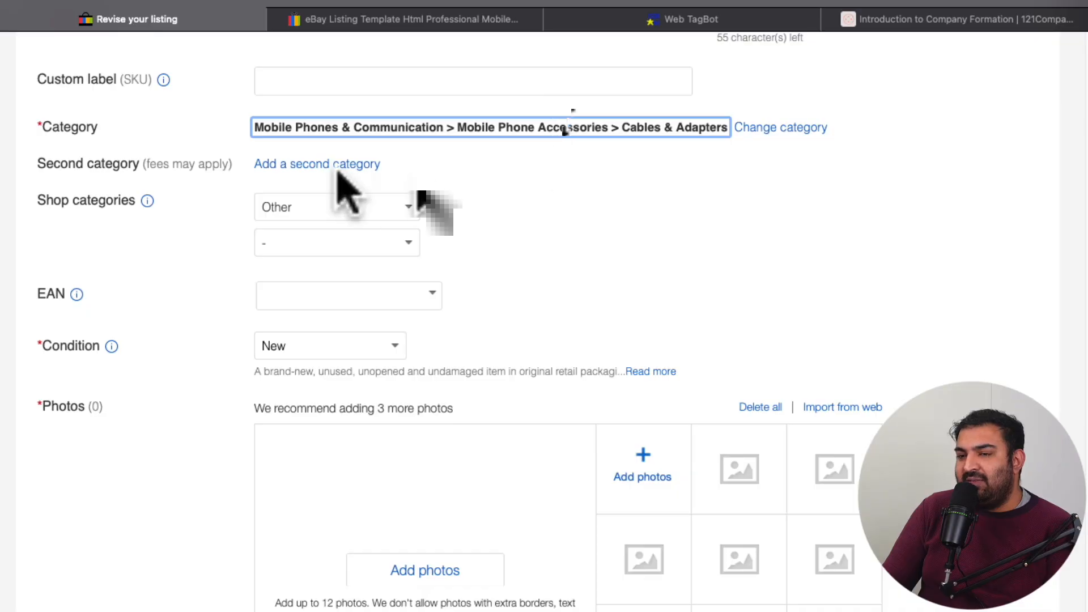
{"action": "scroll", "coordinate": [306, 181], "scroll_direction": "down", "scroll_amount": 1}
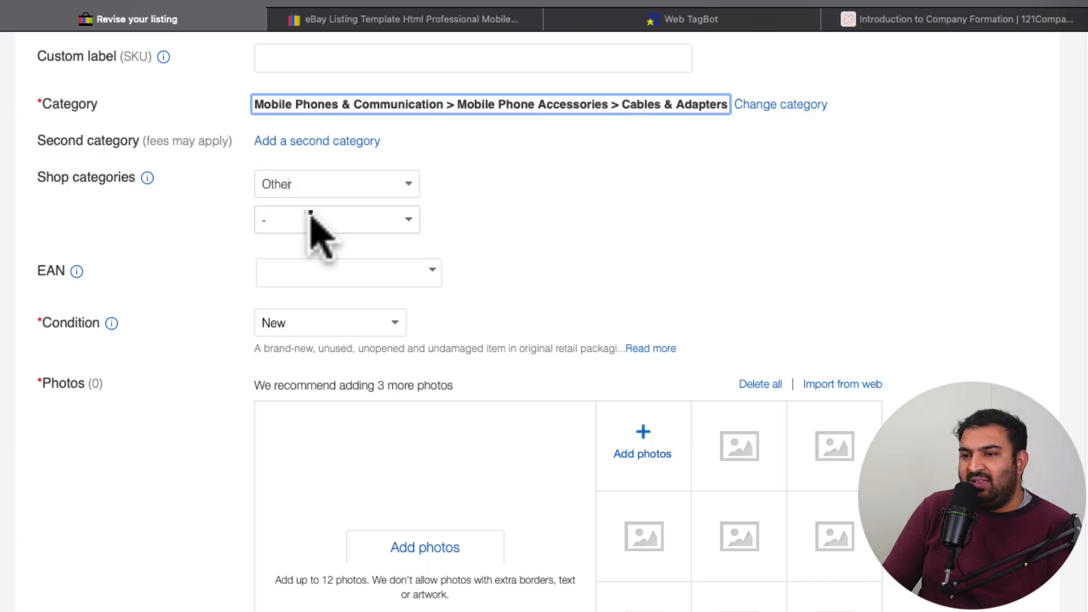
{"action": "scroll", "coordinate": [369, 180], "scroll_direction": "down", "scroll_amount": 1}
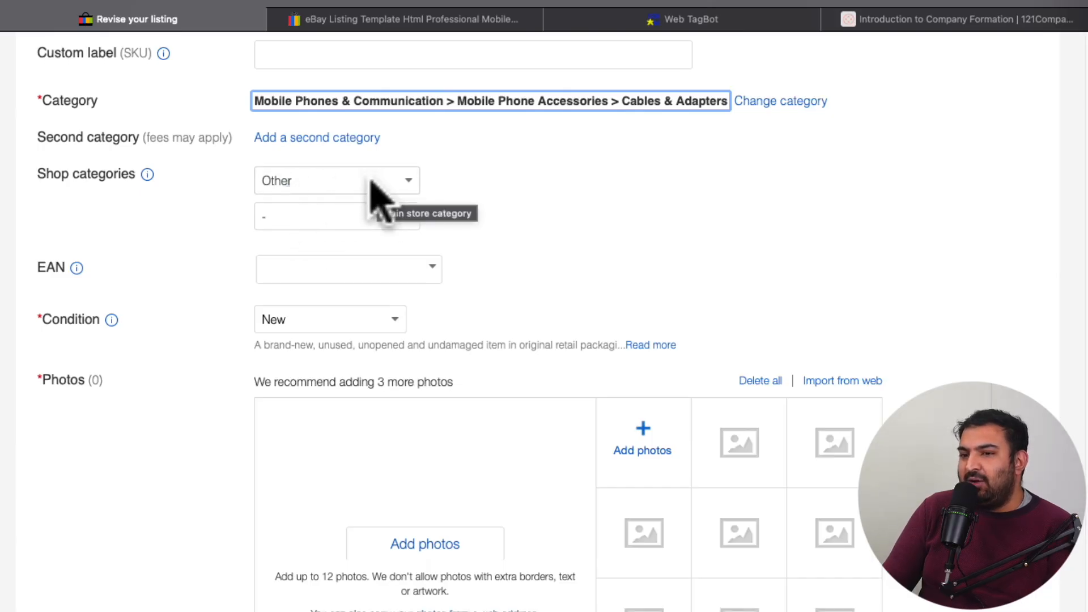
{"action": "scroll", "coordinate": [372, 182], "scroll_direction": "down", "scroll_amount": 3}
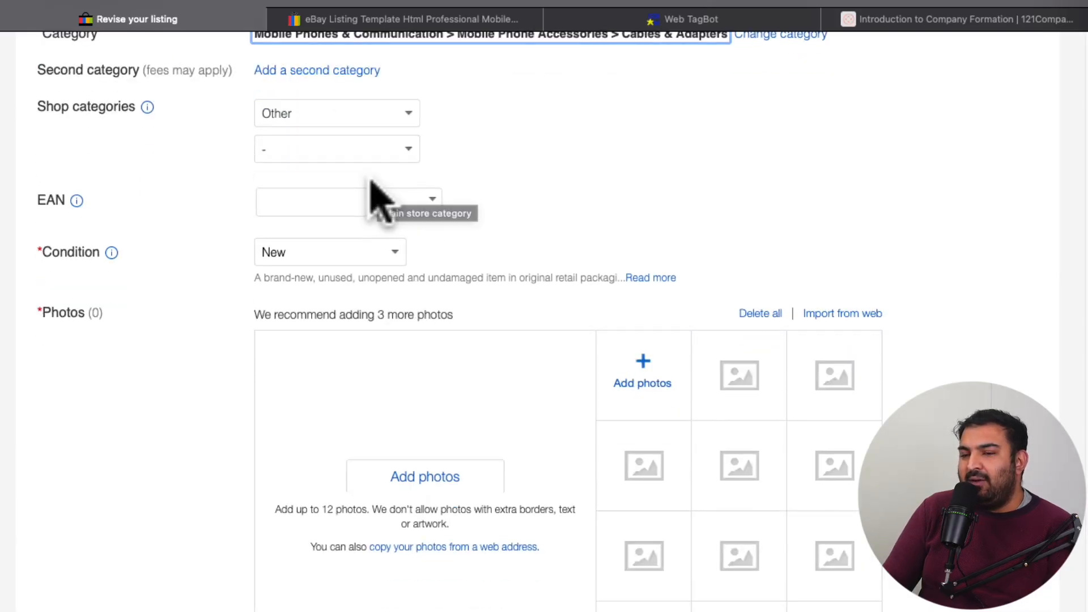
{"action": "left_click", "coordinate": [291, 205]}
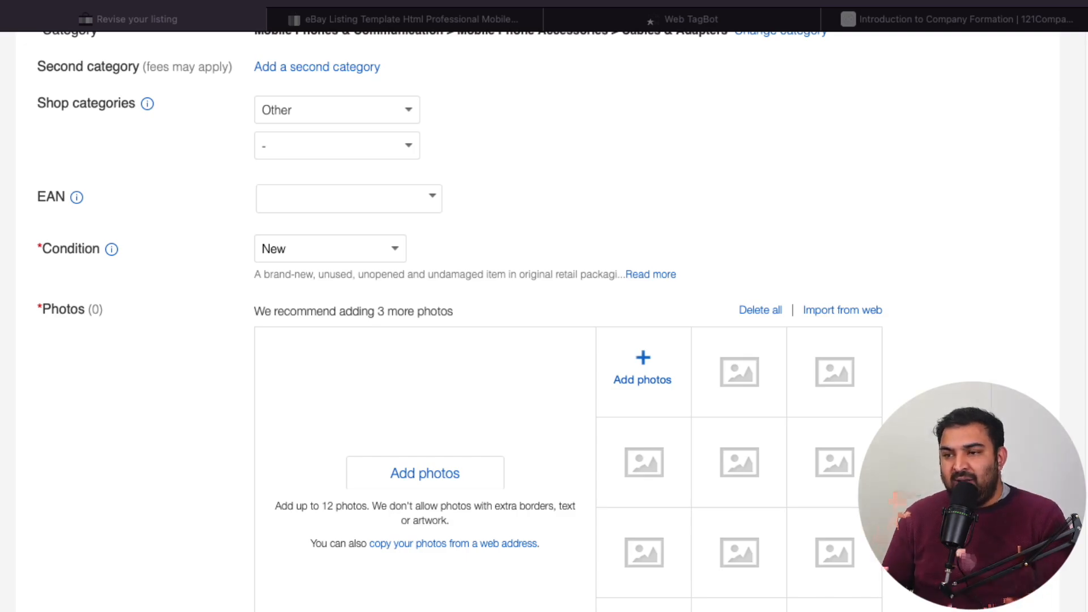
{"action": "left_click", "coordinate": [265, 397]}
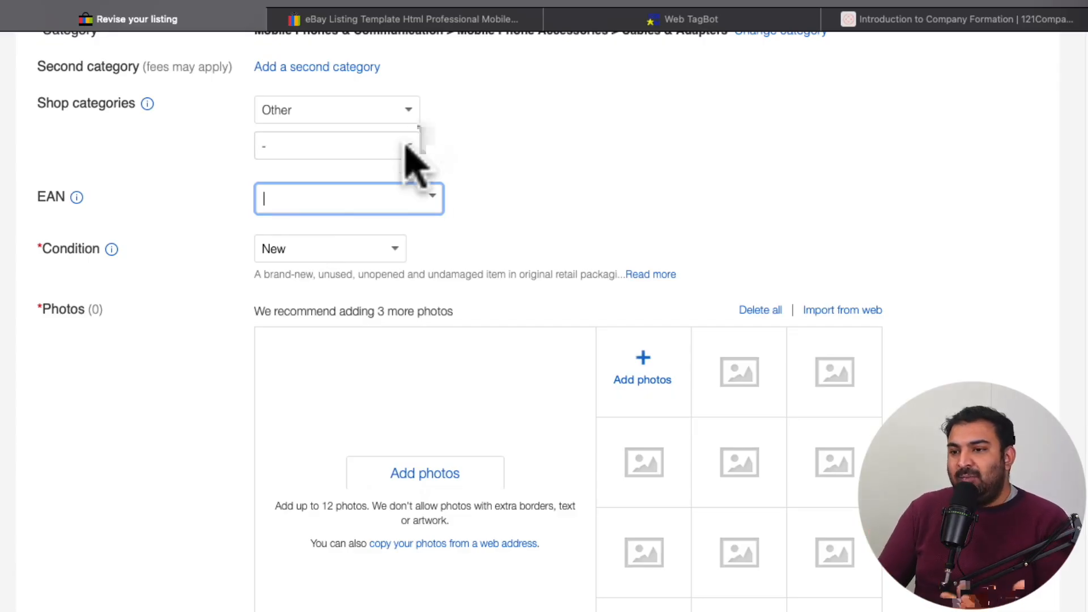
Step: Set the item condition to New, checking the other available condition options
{"action": "scroll", "coordinate": [431, 187], "scroll_direction": "down", "scroll_amount": 1}
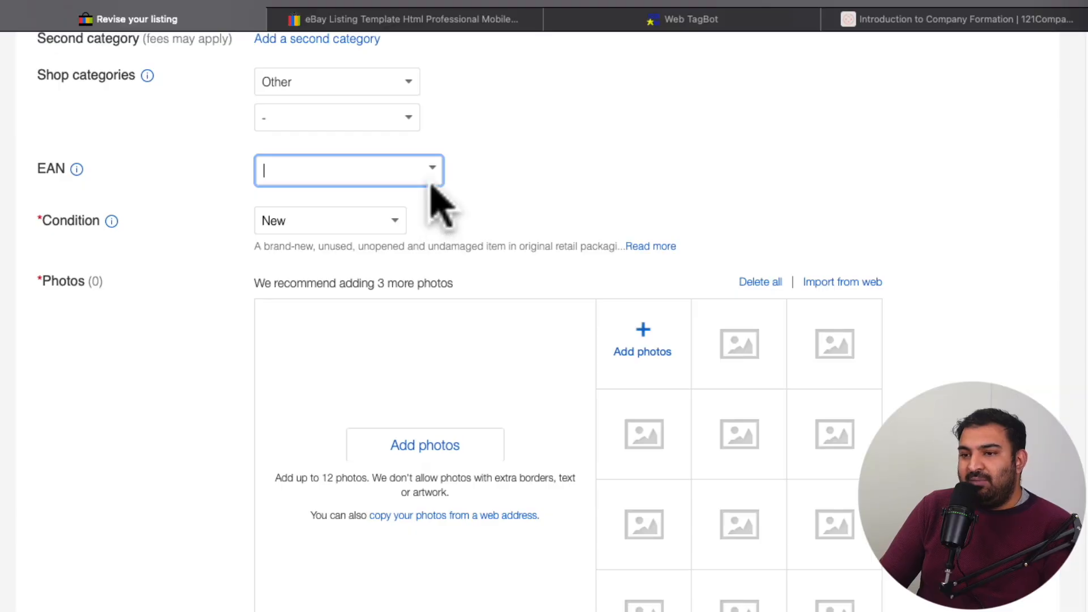
{"action": "scroll", "coordinate": [431, 193], "scroll_direction": "down", "scroll_amount": 2}
{"action": "left_click", "coordinate": [388, 161]}
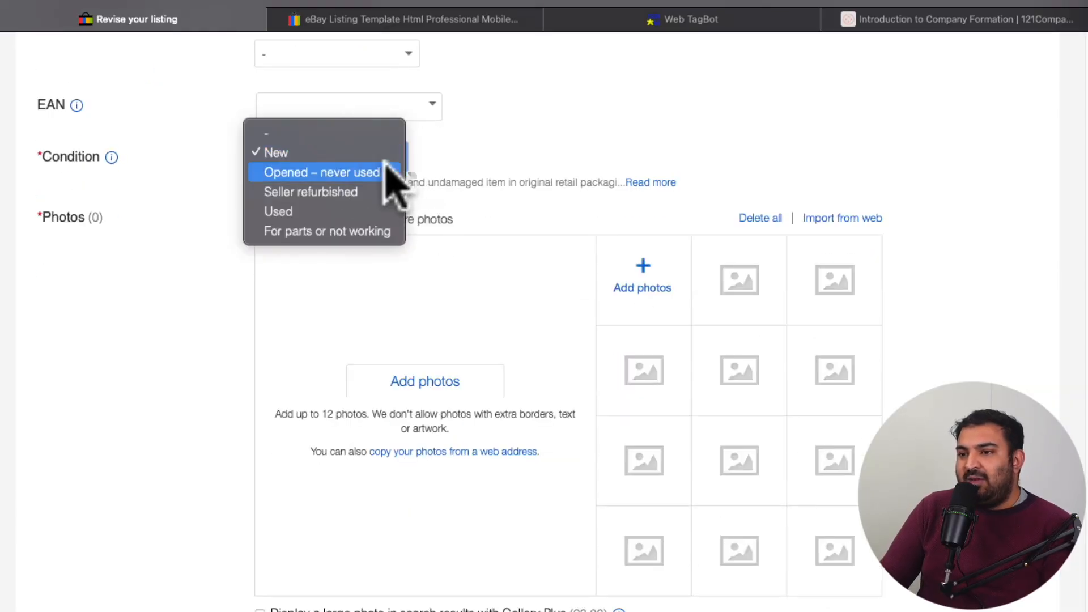
{"action": "left_click", "coordinate": [299, 152]}
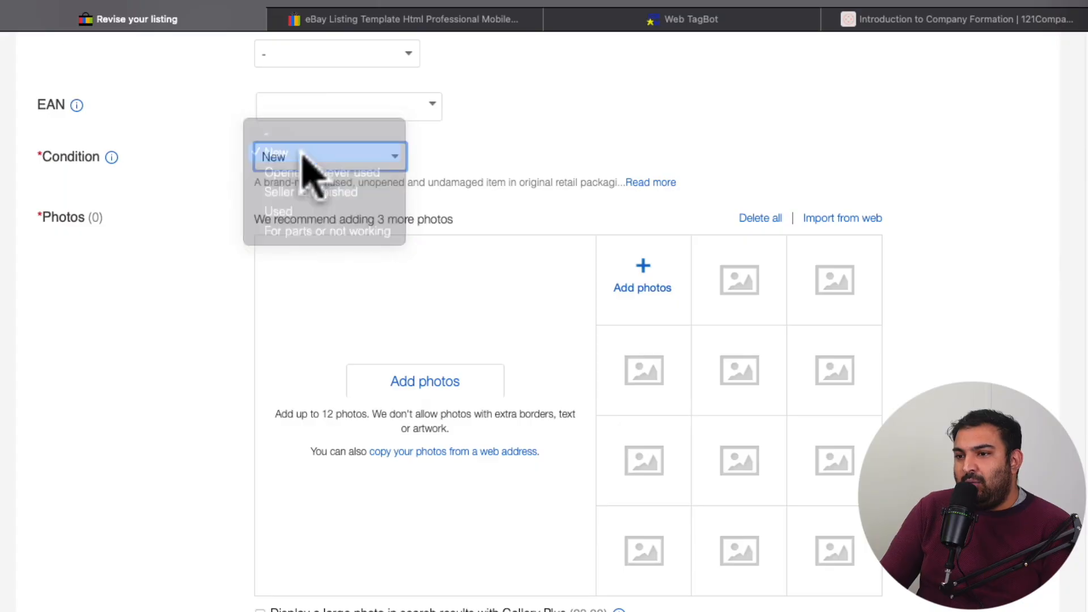
Step: Look over the photos section and the required and recommended item specifics of the listing
{"action": "scroll", "coordinate": [401, 171], "scroll_direction": "down", "scroll_amount": 3}
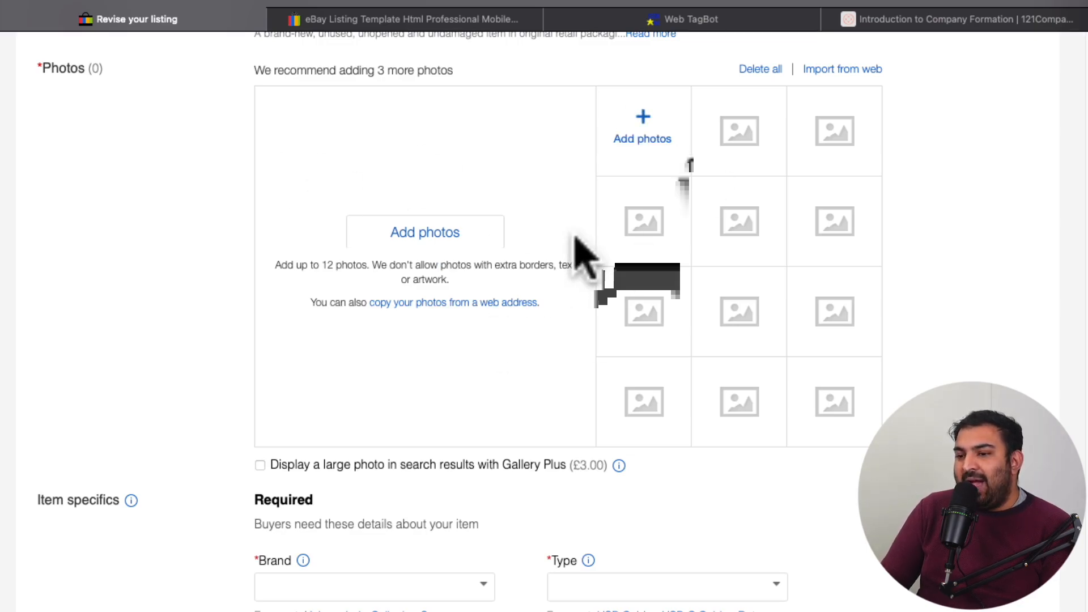
{"action": "scroll", "coordinate": [578, 243], "scroll_direction": "down", "scroll_amount": 3}
{"action": "scroll", "coordinate": [230, 385], "scroll_direction": "down", "scroll_amount": 1}
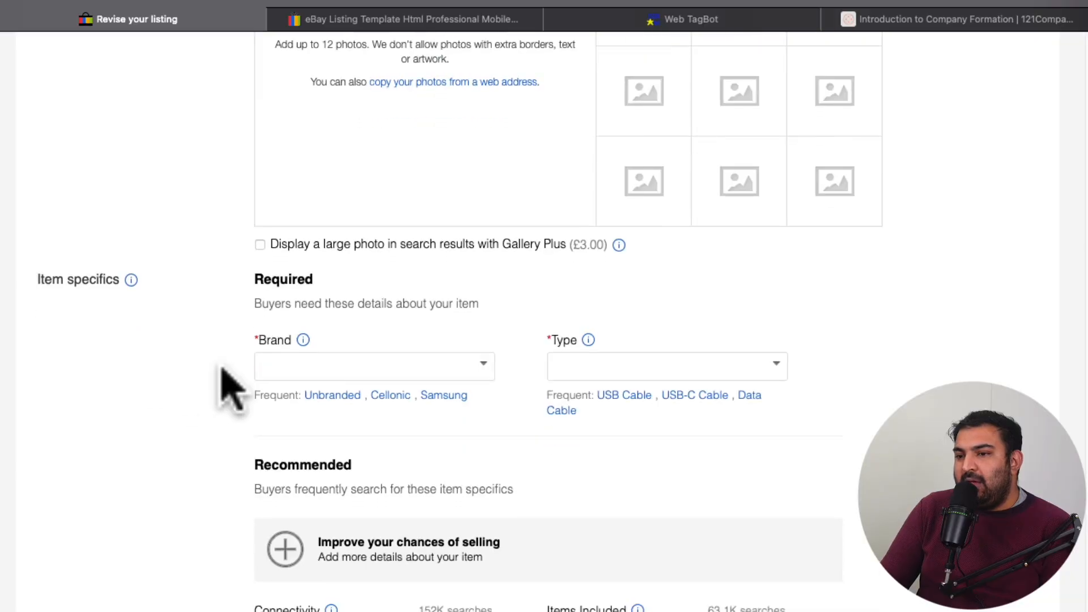
{"action": "scroll", "coordinate": [230, 386], "scroll_direction": "down", "scroll_amount": 1}
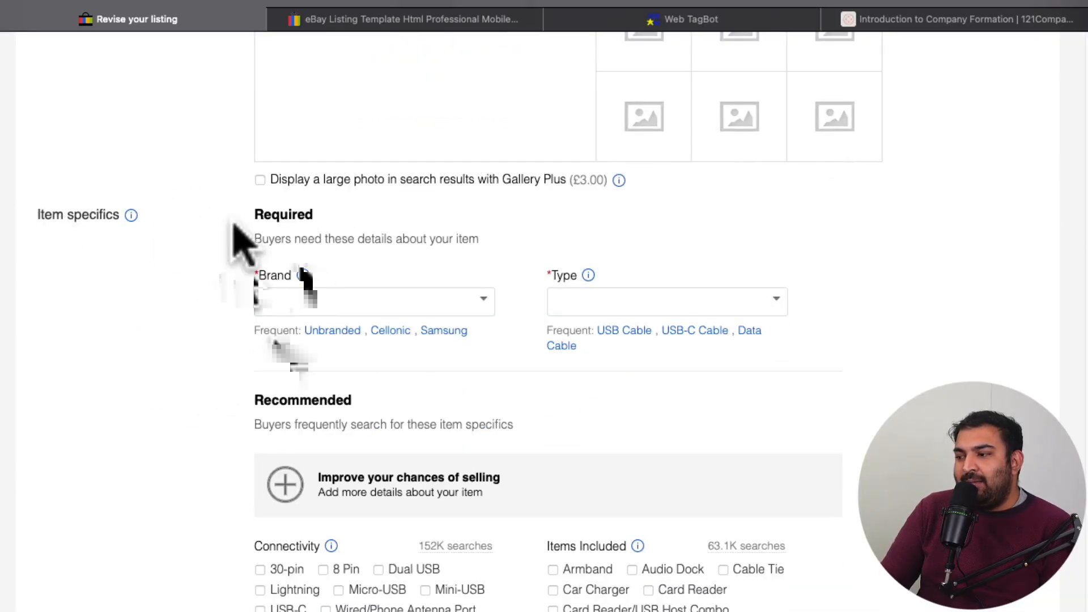
{"action": "scroll", "coordinate": [499, 363], "scroll_direction": "down", "scroll_amount": 1}
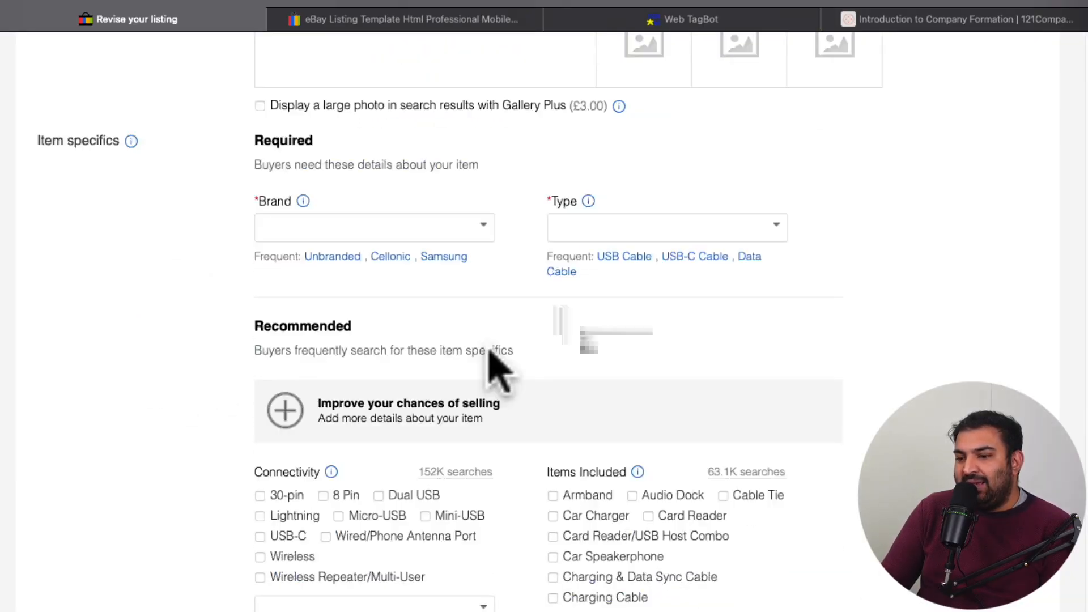
Step: Set the required item specifics to brand Unbranded and type USB Cable
{"action": "scroll", "coordinate": [489, 350], "scroll_direction": "down", "scroll_amount": 1}
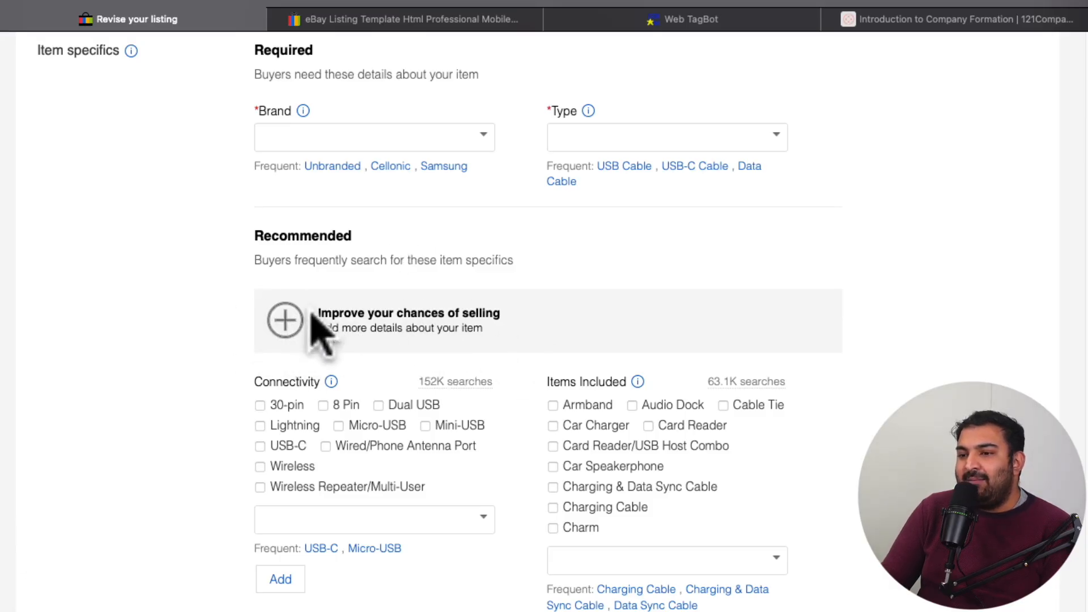
{"action": "left_click", "coordinate": [333, 166]}
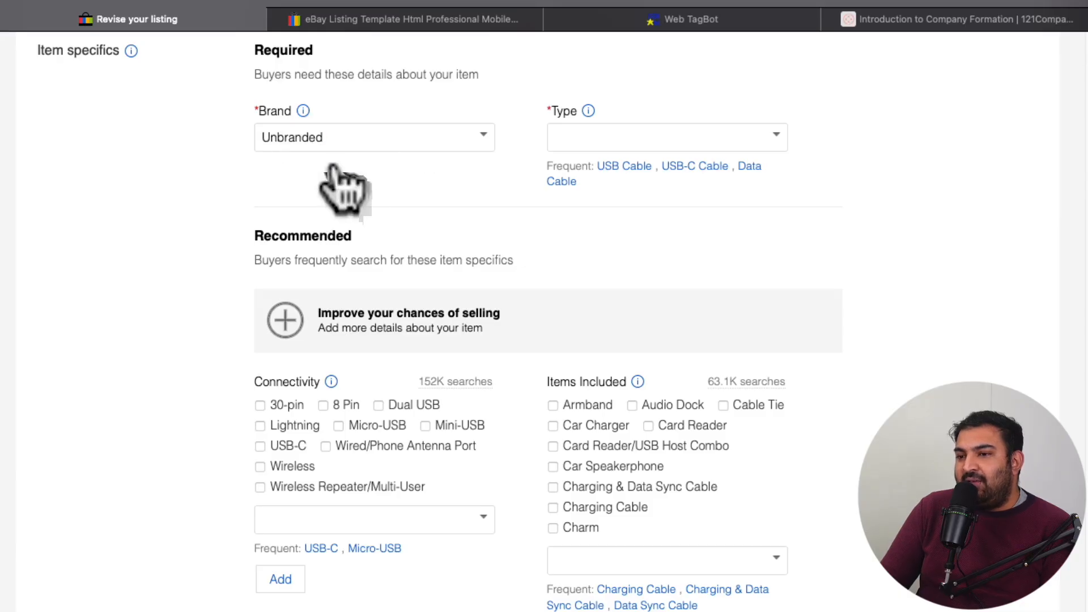
{"action": "left_click", "coordinate": [623, 166]}
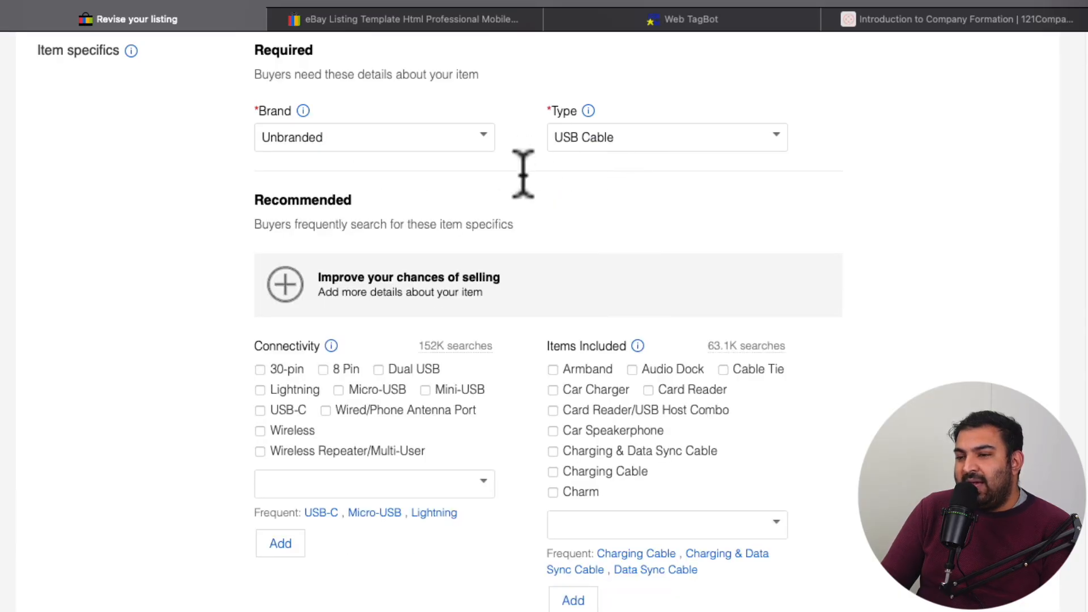
Step: Choose 30-pin as the connectivity and Charging & Data Sync Cable as the item included
{"action": "left_click", "coordinate": [261, 369]}
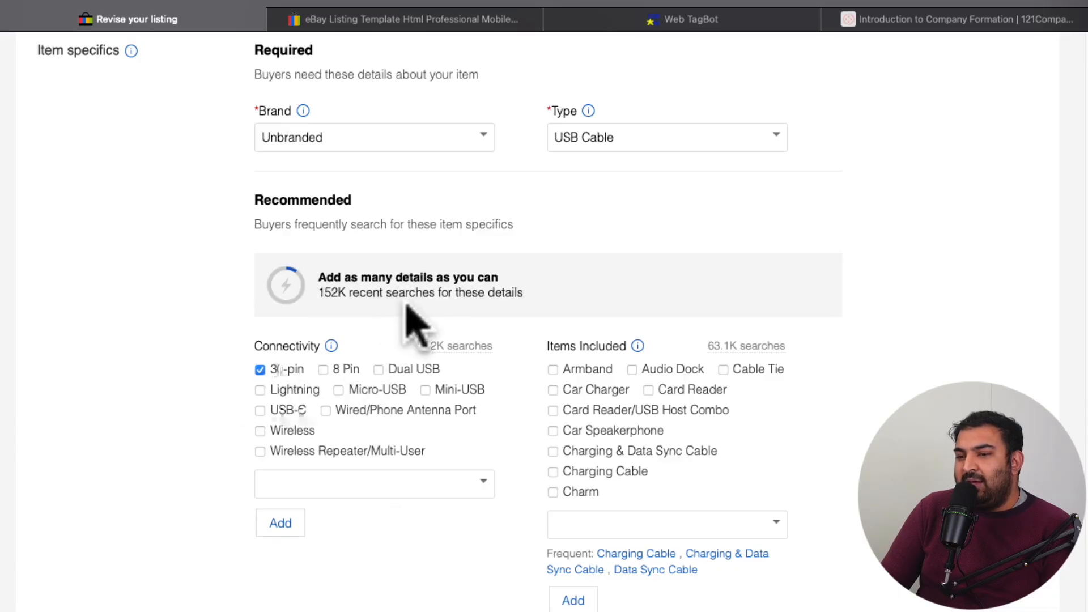
{"action": "scroll", "coordinate": [413, 323], "scroll_direction": "down", "scroll_amount": 1}
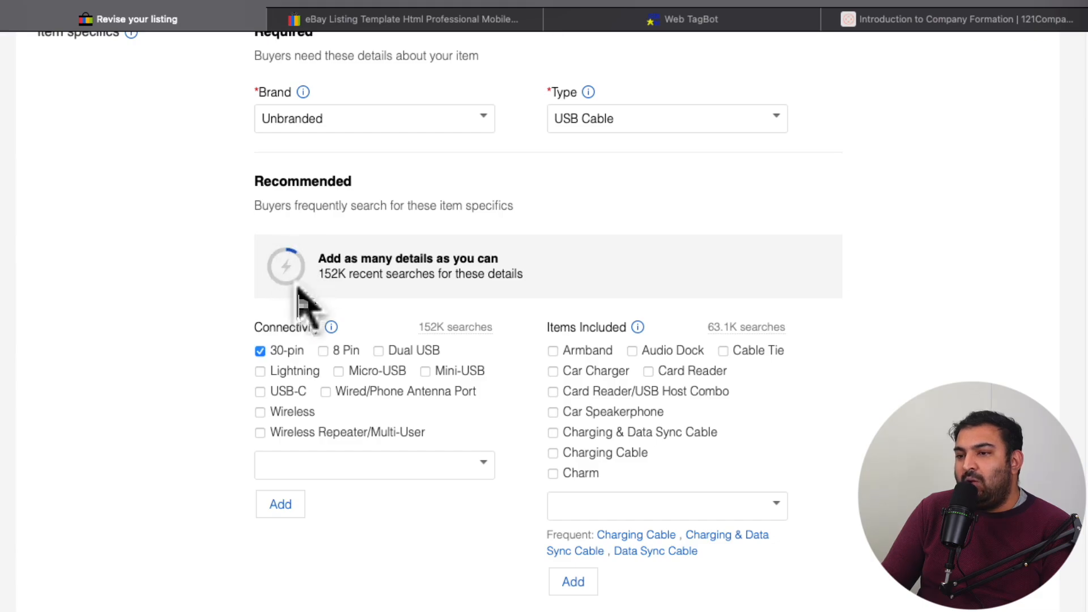
{"action": "scroll", "coordinate": [292, 266], "scroll_direction": "down", "scroll_amount": 1}
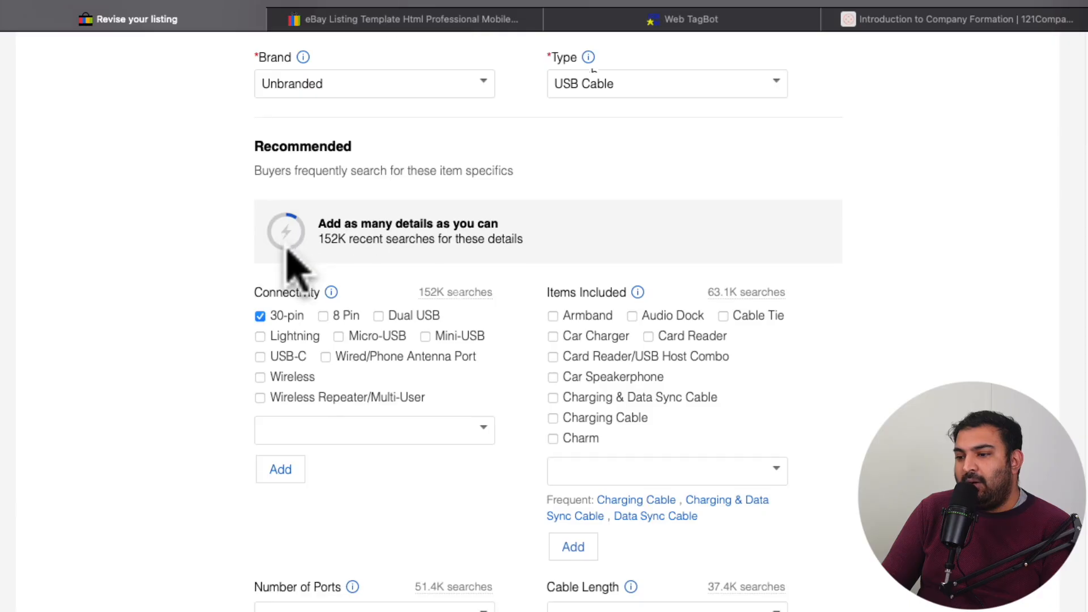
{"action": "scroll", "coordinate": [287, 251], "scroll_direction": "down", "scroll_amount": 2}
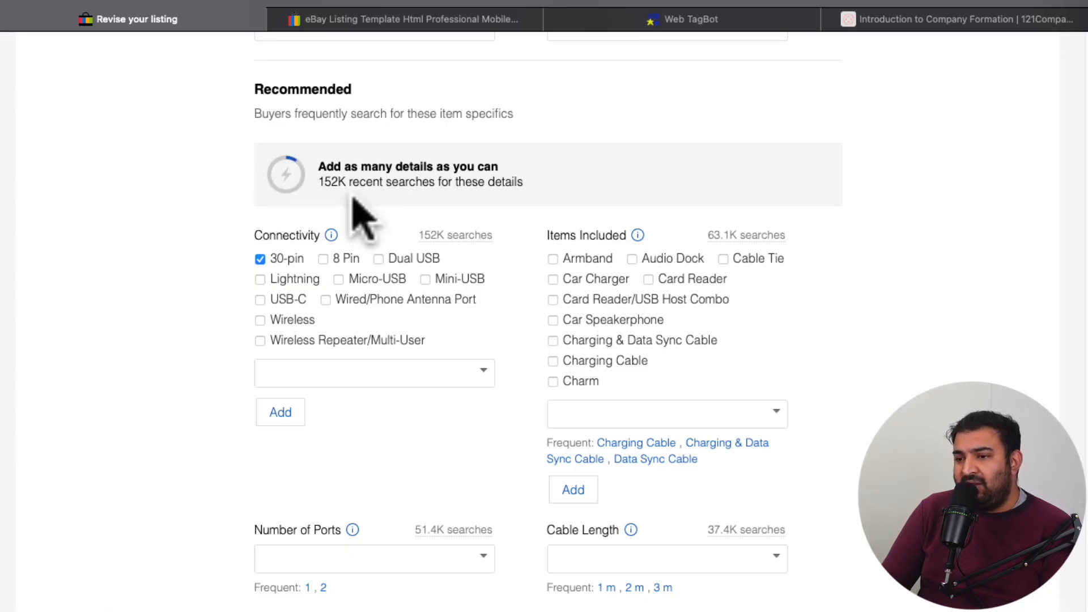
{"action": "scroll", "coordinate": [361, 218], "scroll_direction": "down", "scroll_amount": 1}
{"action": "scroll", "coordinate": [351, 204], "scroll_direction": "down", "scroll_amount": 1}
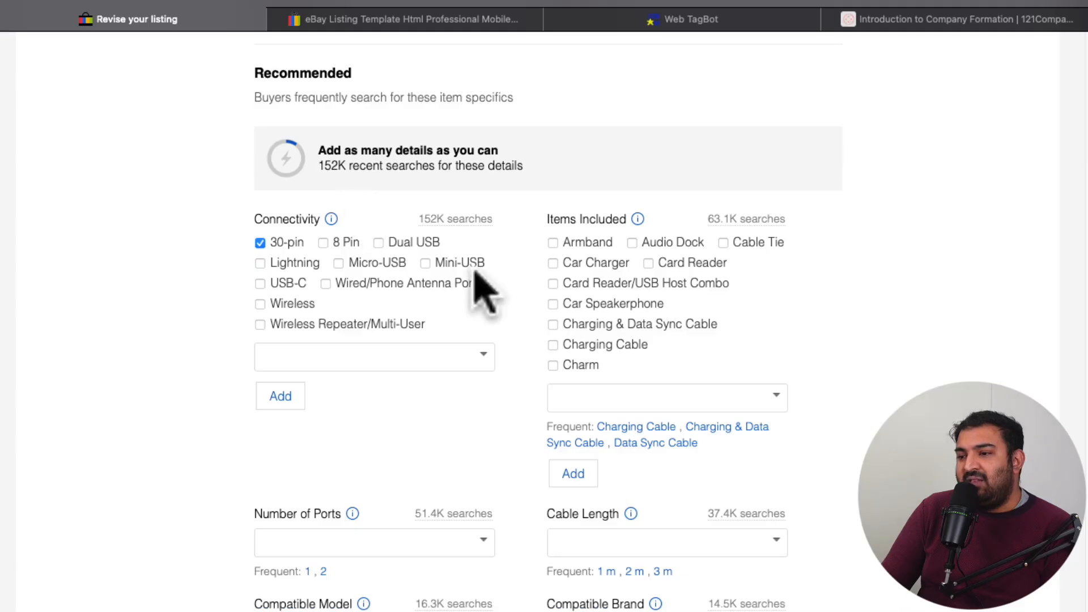
{"action": "left_click", "coordinate": [553, 325]}
{"action": "scroll", "coordinate": [406, 278], "scroll_direction": "down", "scroll_amount": 3}
{"action": "scroll", "coordinate": [448, 289], "scroll_direction": "down", "scroll_amount": 1}
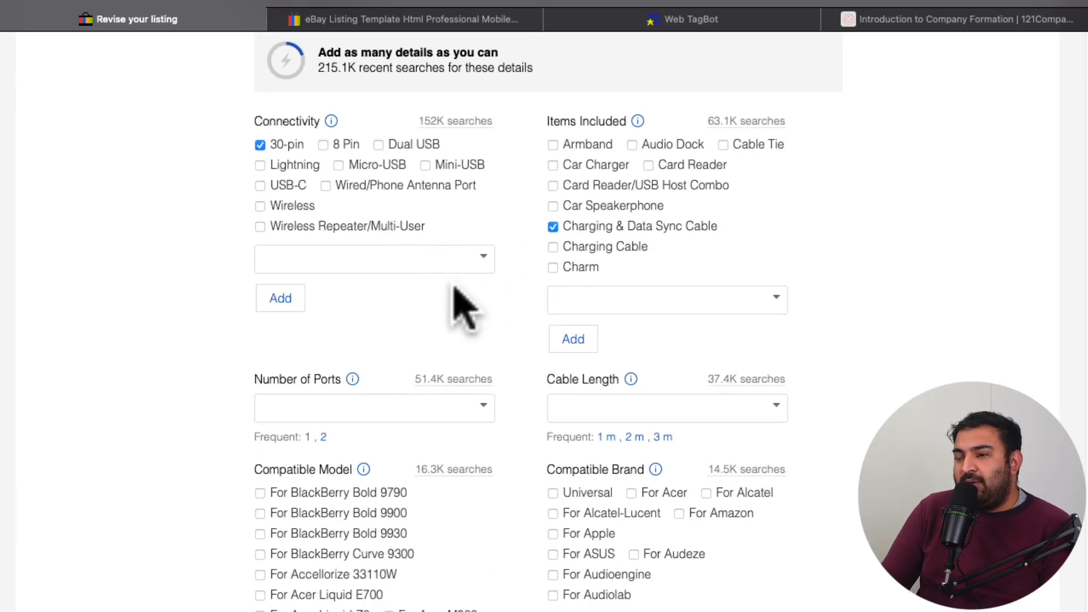
Step: Set the number of ports to 1 and the cable length to 1 m
{"action": "left_click", "coordinate": [309, 437]}
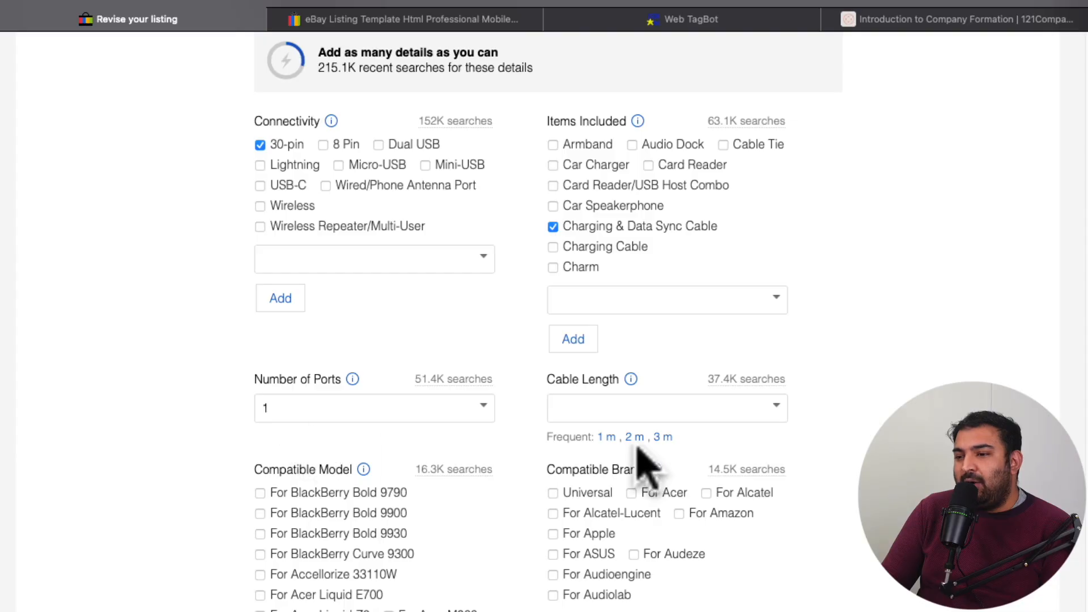
{"action": "left_click", "coordinate": [607, 436]}
{"action": "scroll", "coordinate": [567, 386], "scroll_direction": "down", "scroll_amount": 3}
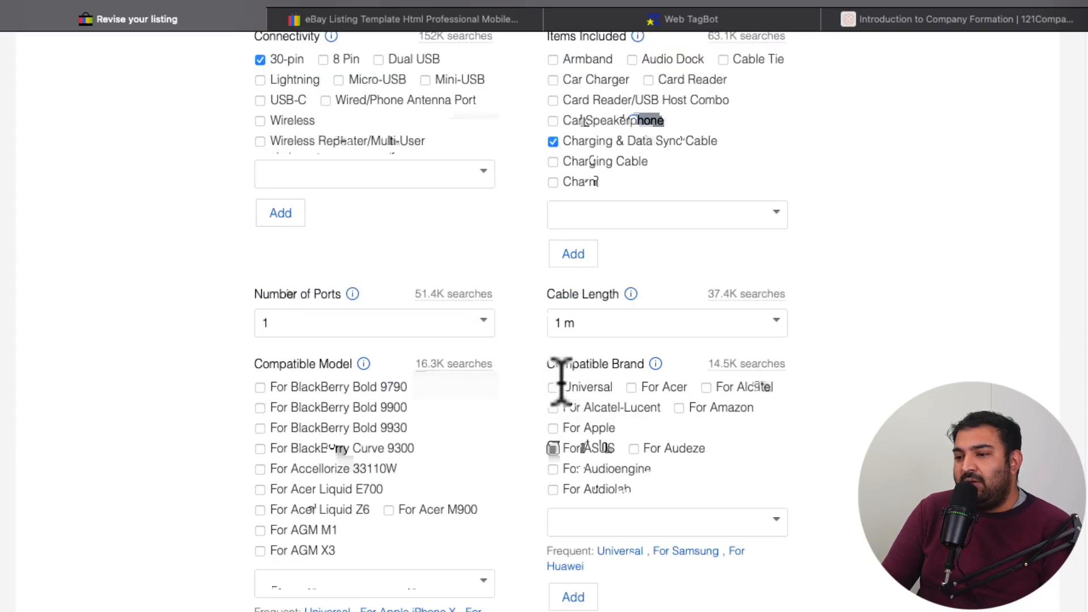
Step: Mark the compatible brand as For Apple and set the colour to White
{"action": "left_click", "coordinate": [553, 424]}
{"action": "scroll", "coordinate": [536, 408], "scroll_direction": "down", "scroll_amount": 5}
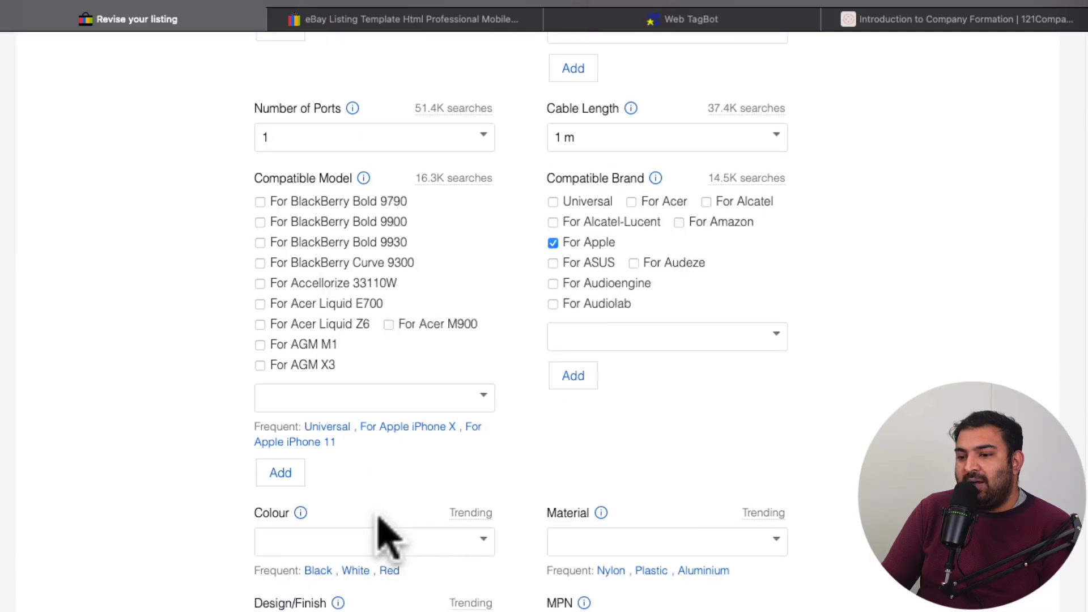
{"action": "left_click", "coordinate": [355, 541]}
{"action": "scroll", "coordinate": [482, 408], "scroll_direction": "down", "scroll_amount": 2}
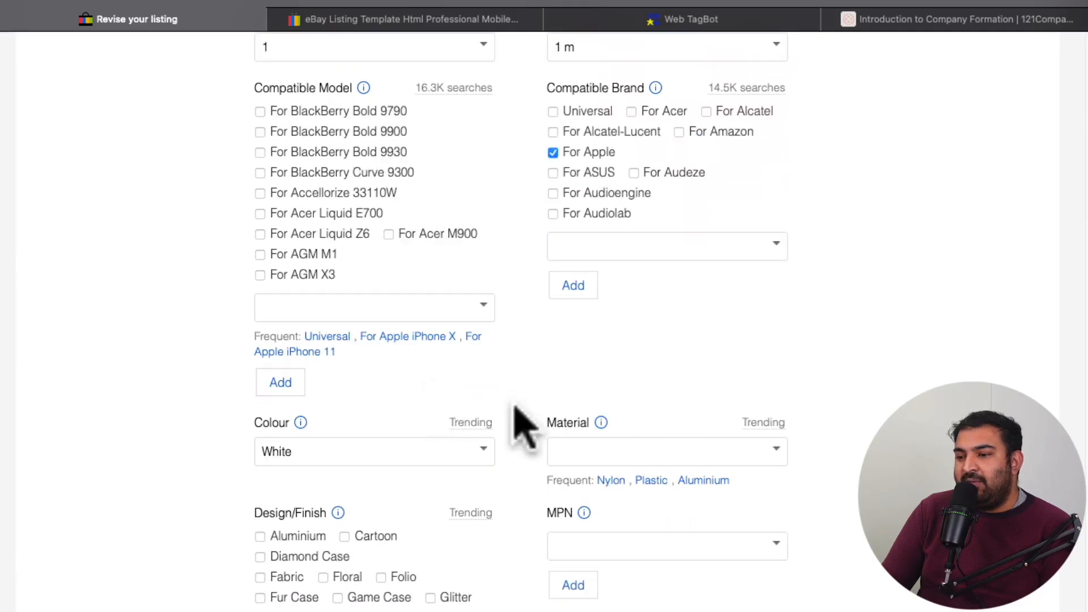
Step: Set the material to Nylon and choose Glossy as the design/finish
{"action": "left_click", "coordinate": [610, 480]}
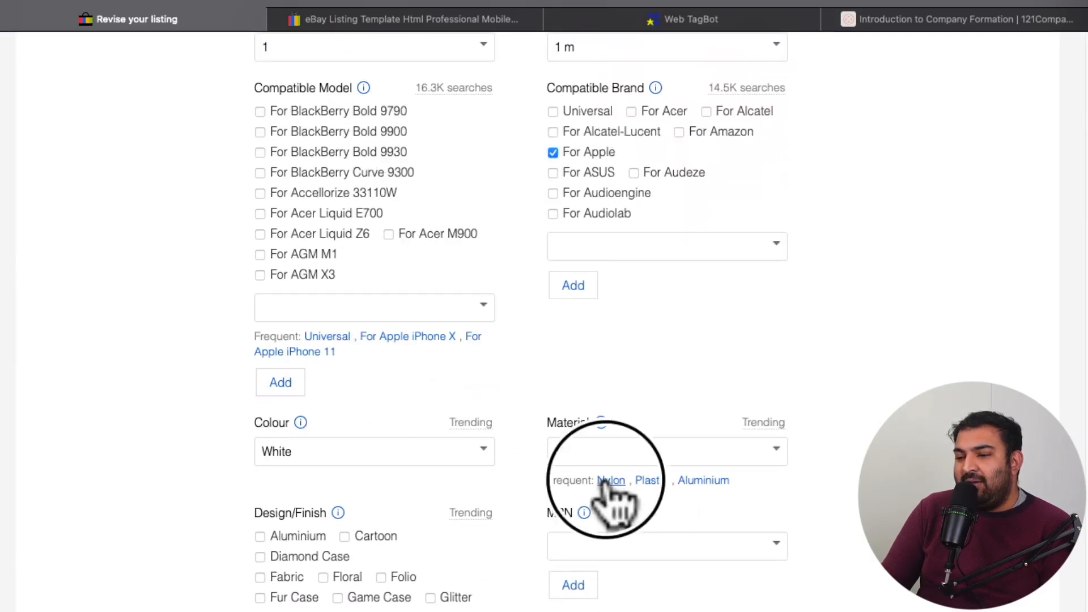
{"action": "scroll", "coordinate": [493, 422], "scroll_direction": "down", "scroll_amount": 3}
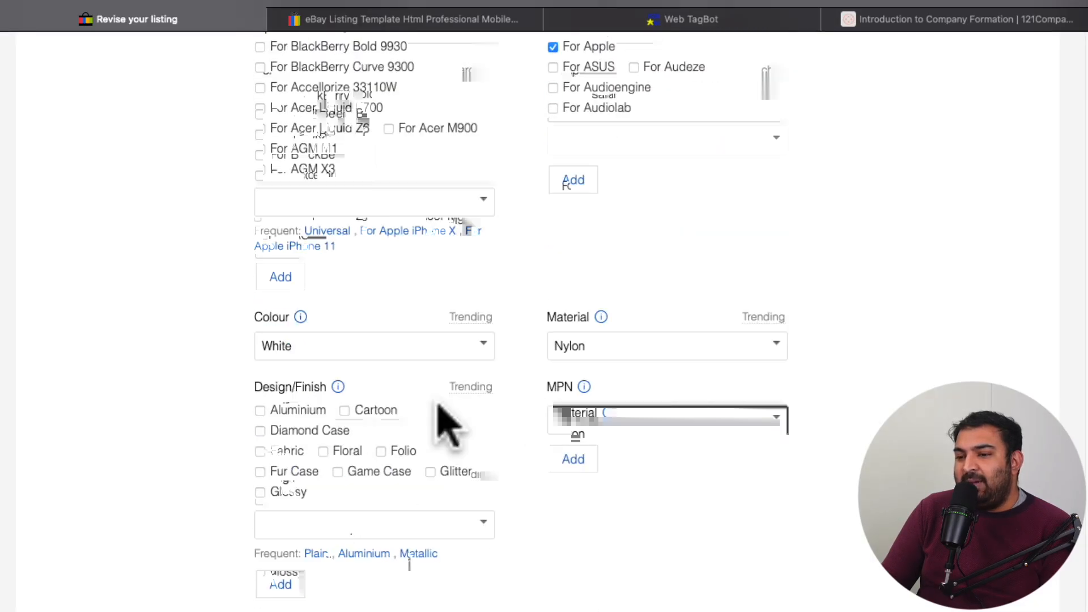
{"action": "left_click", "coordinate": [262, 492]}
{"action": "scroll", "coordinate": [390, 414], "scroll_direction": "up", "scroll_amount": 9}
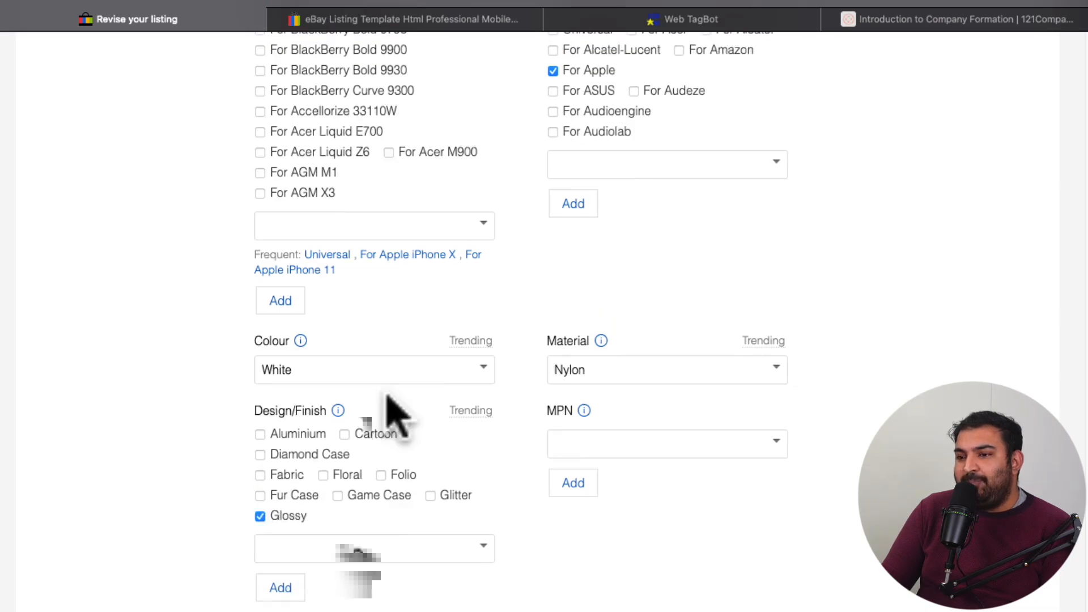
{"action": "scroll", "coordinate": [396, 414], "scroll_direction": "up", "scroll_amount": 6}
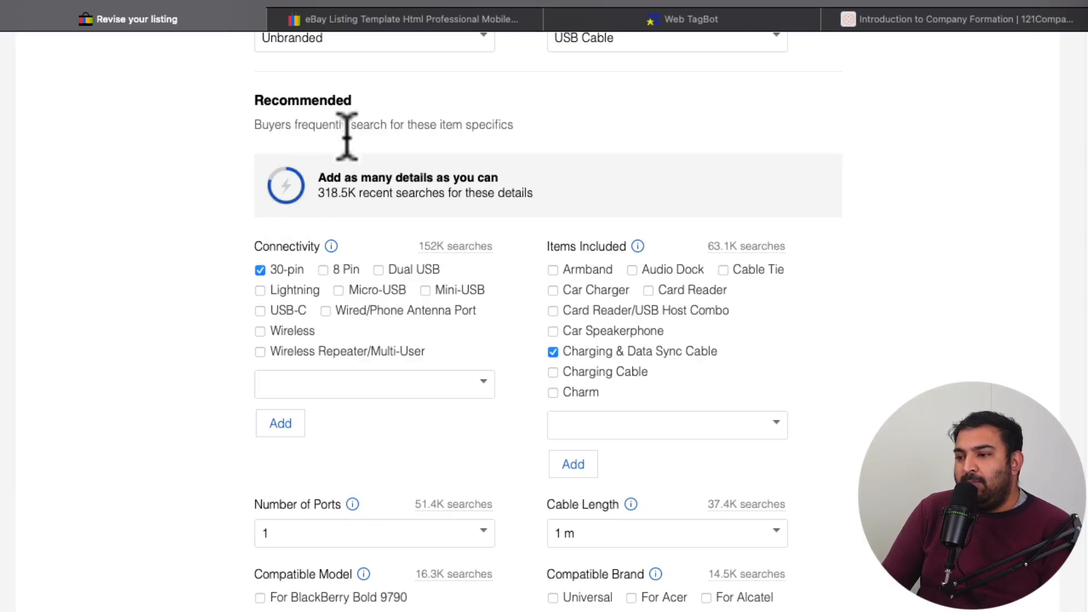
Step: Add "does not apply" as the MPN value in the recommended item specifics
{"action": "scroll", "coordinate": [408, 311], "scroll_direction": "down", "scroll_amount": 5}
{"action": "scroll", "coordinate": [402, 314], "scroll_direction": "down", "scroll_amount": 5}
{"action": "left_click", "coordinate": [618, 431]}
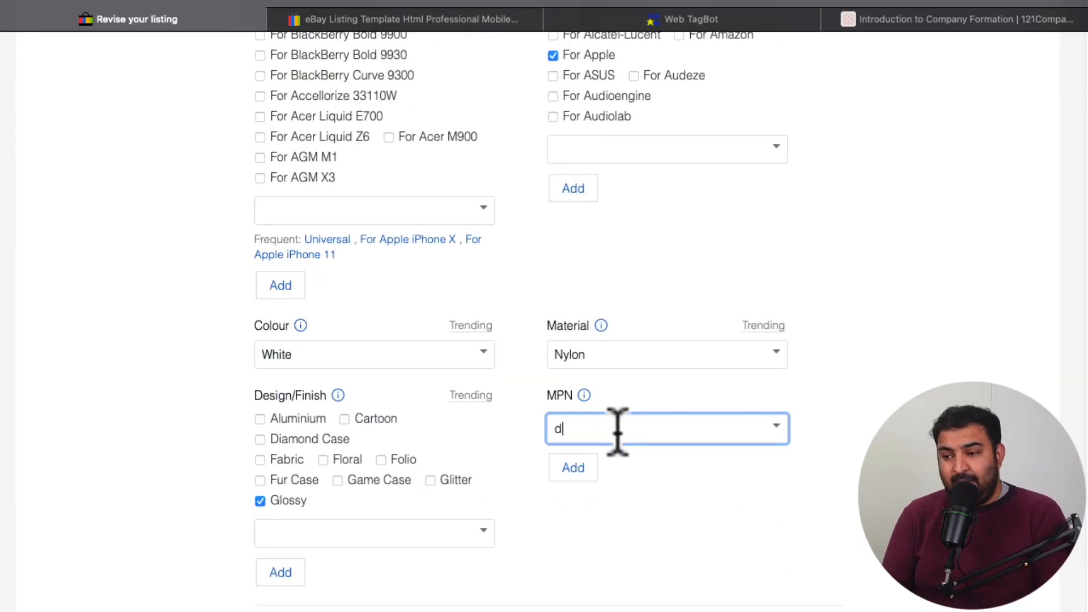
{"action": "type", "text": "does not apply"}
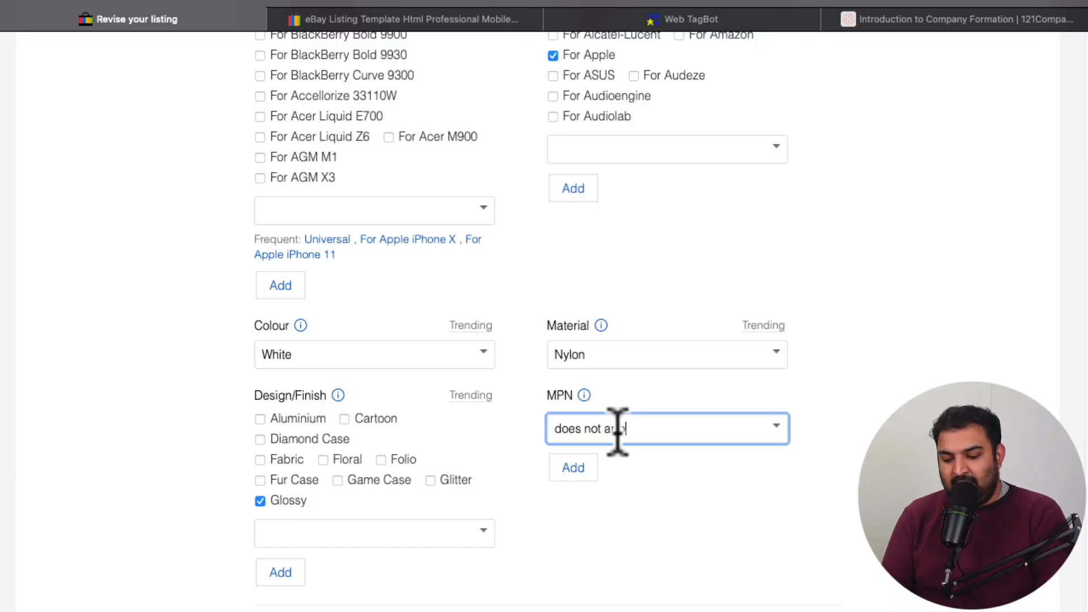
{"action": "left_click", "coordinate": [578, 468]}
{"action": "scroll", "coordinate": [622, 437], "scroll_direction": "down", "scroll_amount": 3}
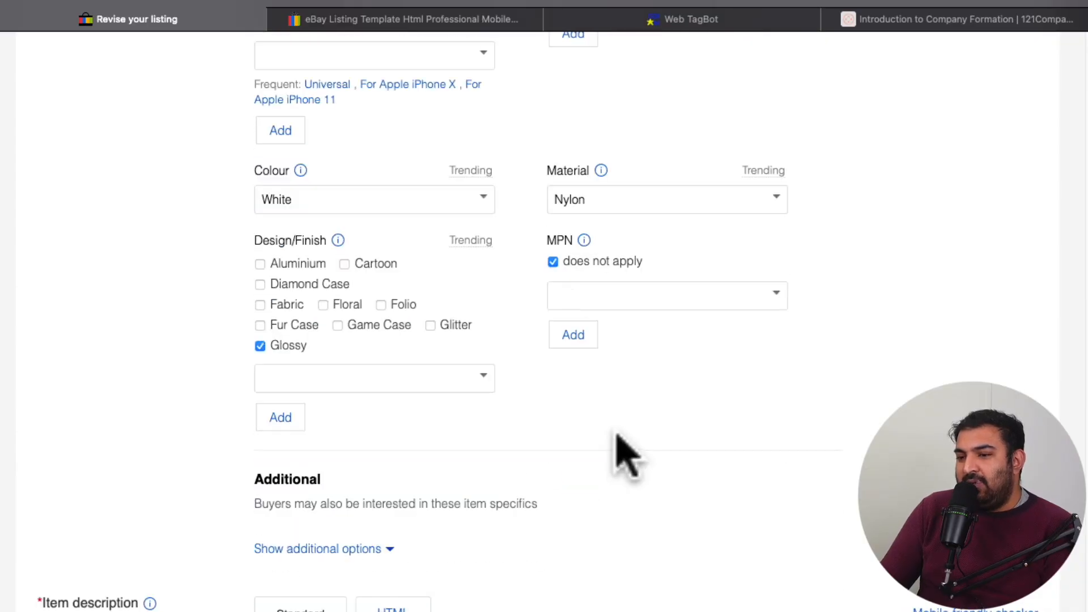
Step: Set the compatible model to Universal in the recommended item specifics
{"action": "scroll", "coordinate": [623, 454], "scroll_direction": "up", "scroll_amount": 12}
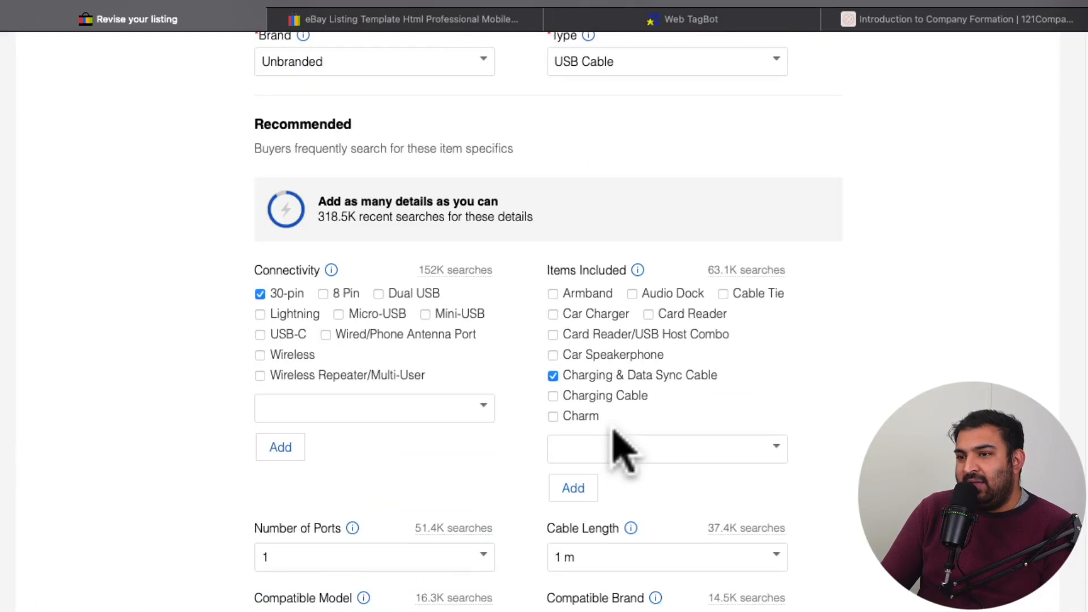
{"action": "scroll", "coordinate": [486, 284], "scroll_direction": "down", "scroll_amount": 2}
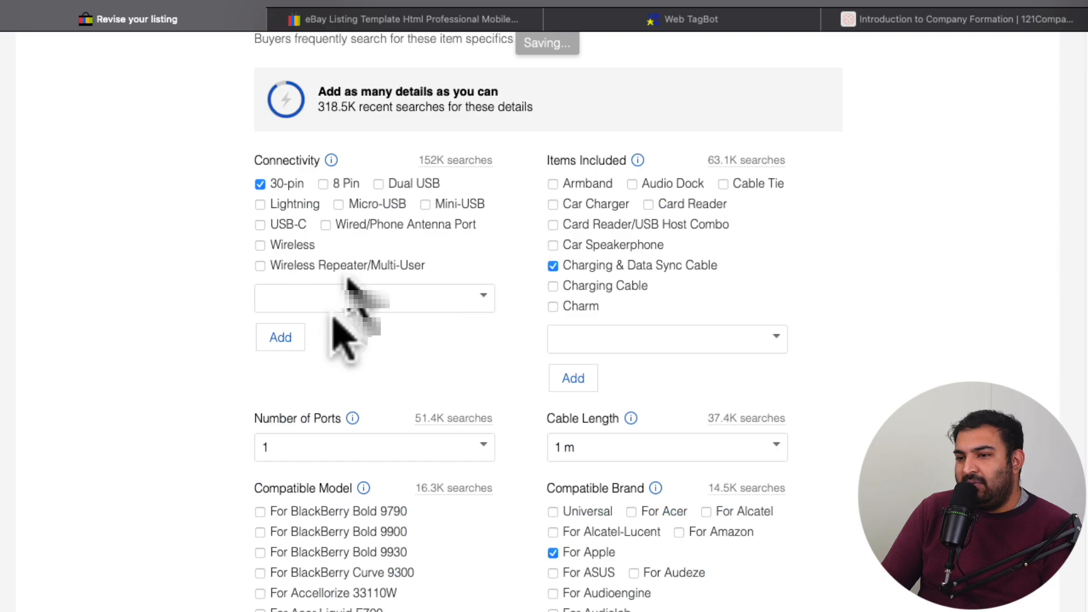
{"action": "scroll", "coordinate": [547, 277], "scroll_direction": "down", "scroll_amount": 4}
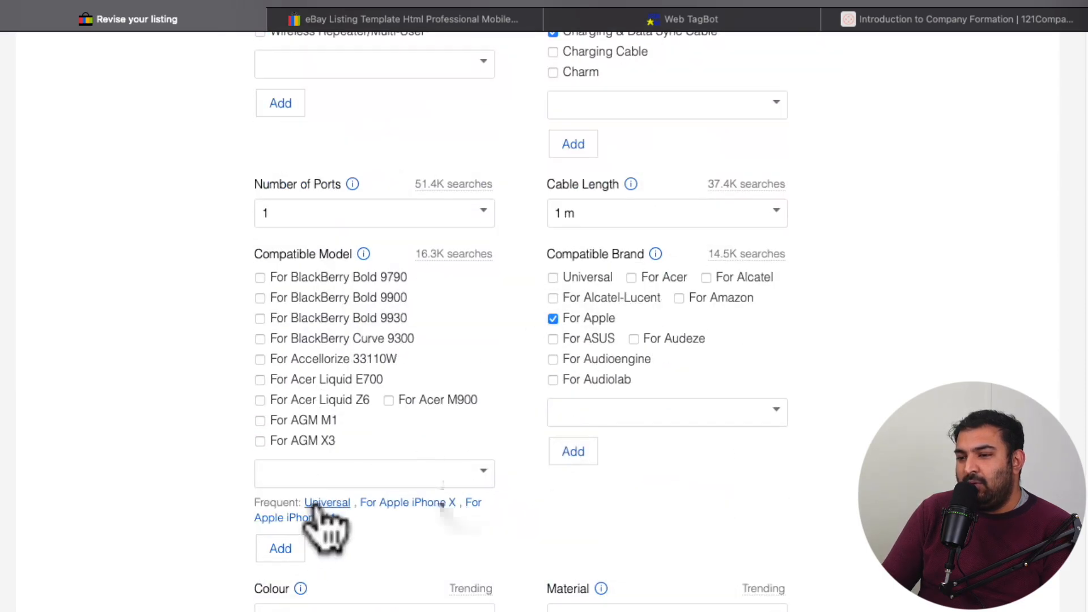
{"action": "left_click", "coordinate": [327, 503]}
{"action": "scroll", "coordinate": [448, 476], "scroll_direction": "down", "scroll_amount": 4}
{"action": "scroll", "coordinate": [454, 471], "scroll_direction": "up", "scroll_amount": 14}
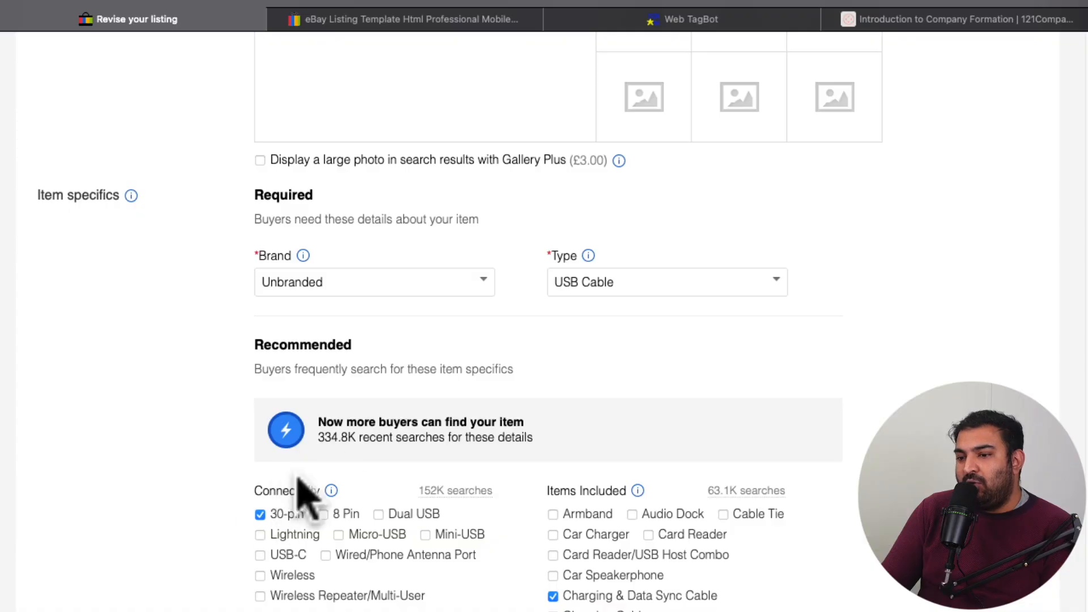
Step: Review the filled-in required and recommended item specifics down to the additional options
{"action": "scroll", "coordinate": [416, 430], "scroll_direction": "down", "scroll_amount": 3}
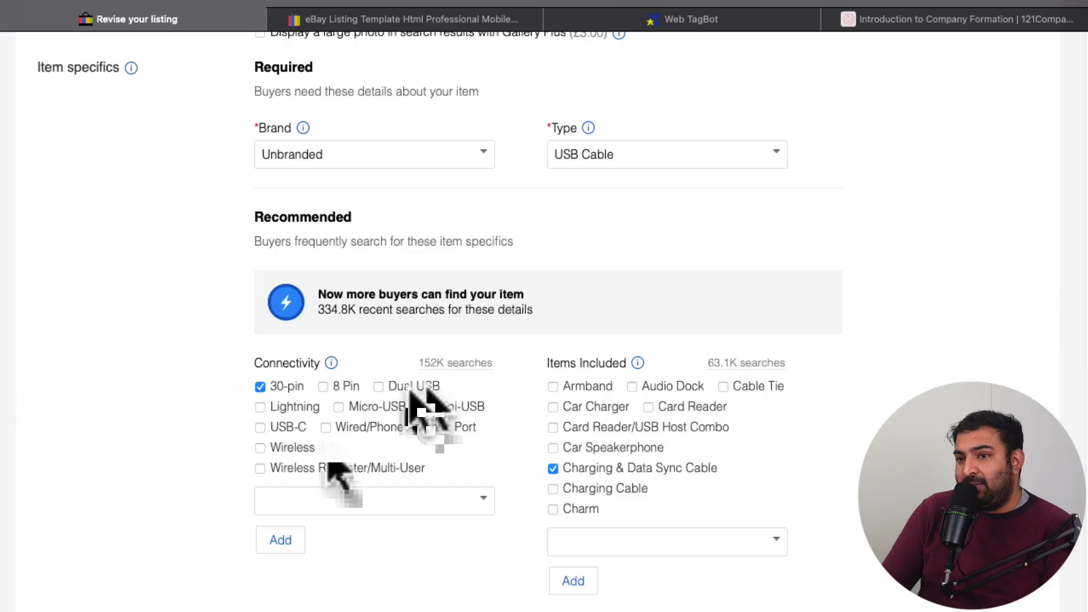
{"action": "scroll", "coordinate": [425, 401], "scroll_direction": "down", "scroll_amount": 2}
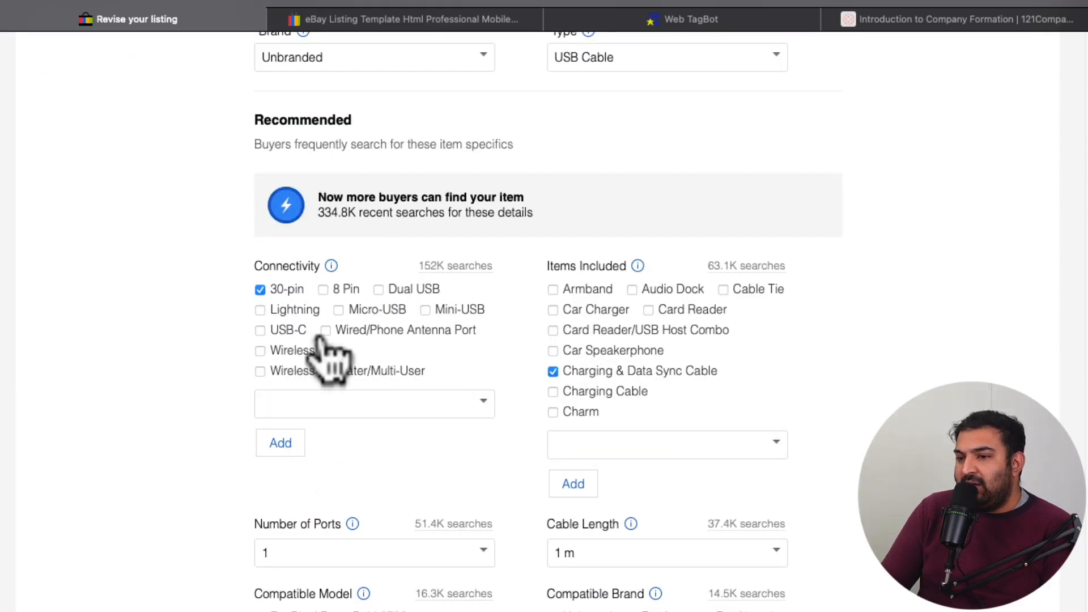
{"action": "scroll", "coordinate": [482, 416], "scroll_direction": "down", "scroll_amount": 3}
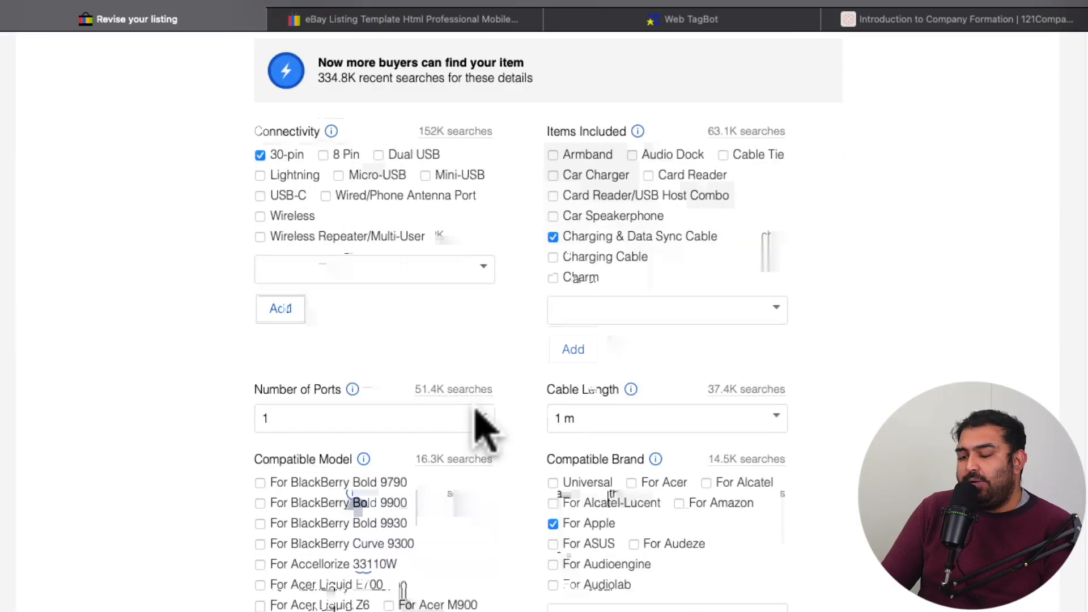
{"action": "scroll", "coordinate": [481, 423], "scroll_direction": "down", "scroll_amount": 3}
{"action": "scroll", "coordinate": [482, 422], "scroll_direction": "down", "scroll_amount": 10}
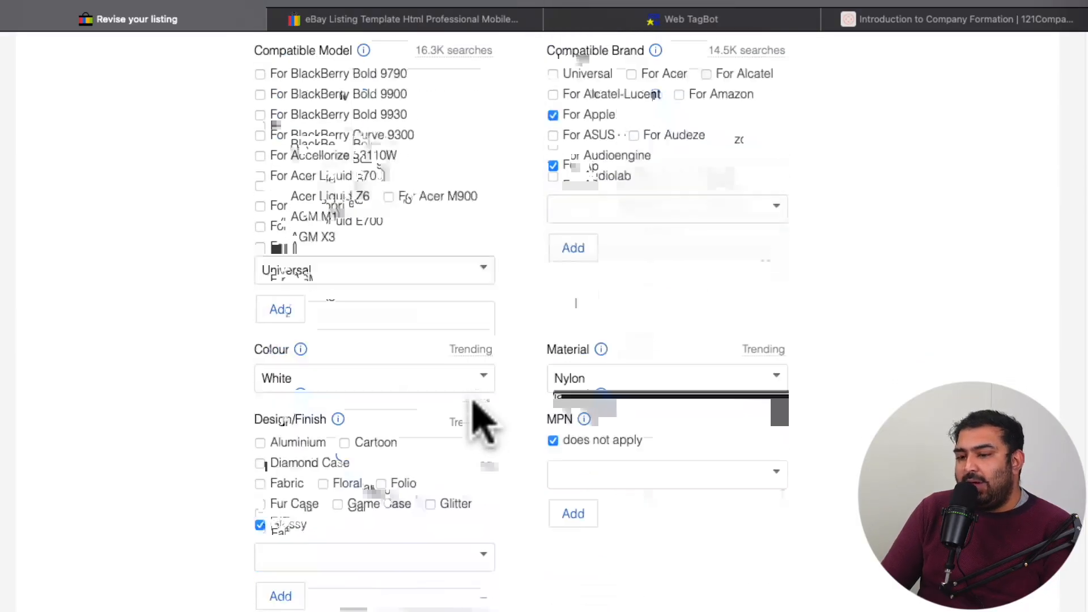
{"action": "scroll", "coordinate": [481, 412], "scroll_direction": "down", "scroll_amount": 3}
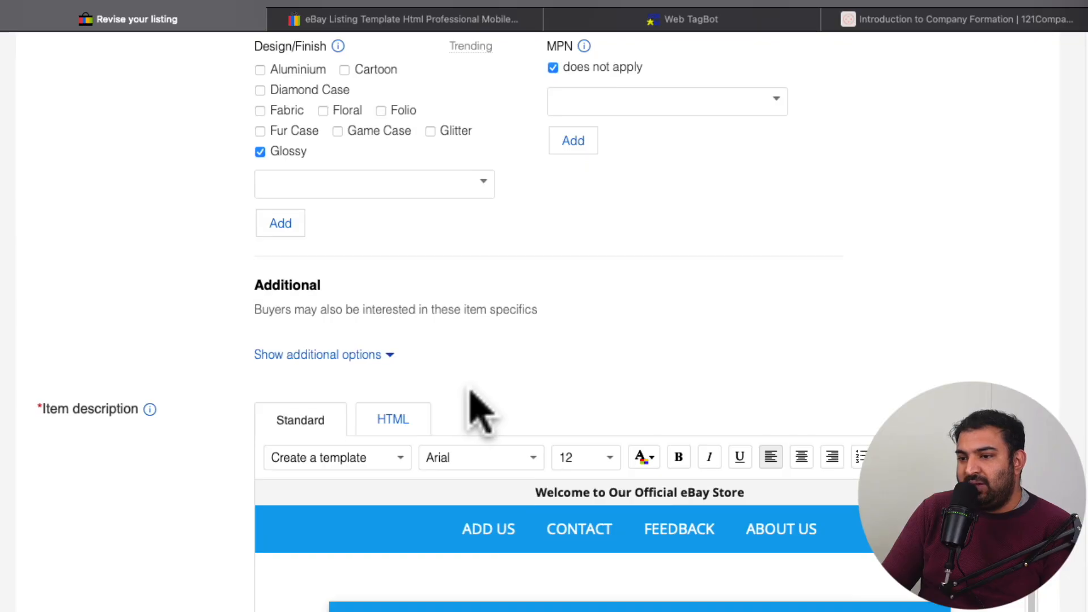
Step: Look over the item description template and select its "(Add description here)" placeholder text
{"action": "scroll", "coordinate": [480, 412], "scroll_direction": "down", "scroll_amount": 2}
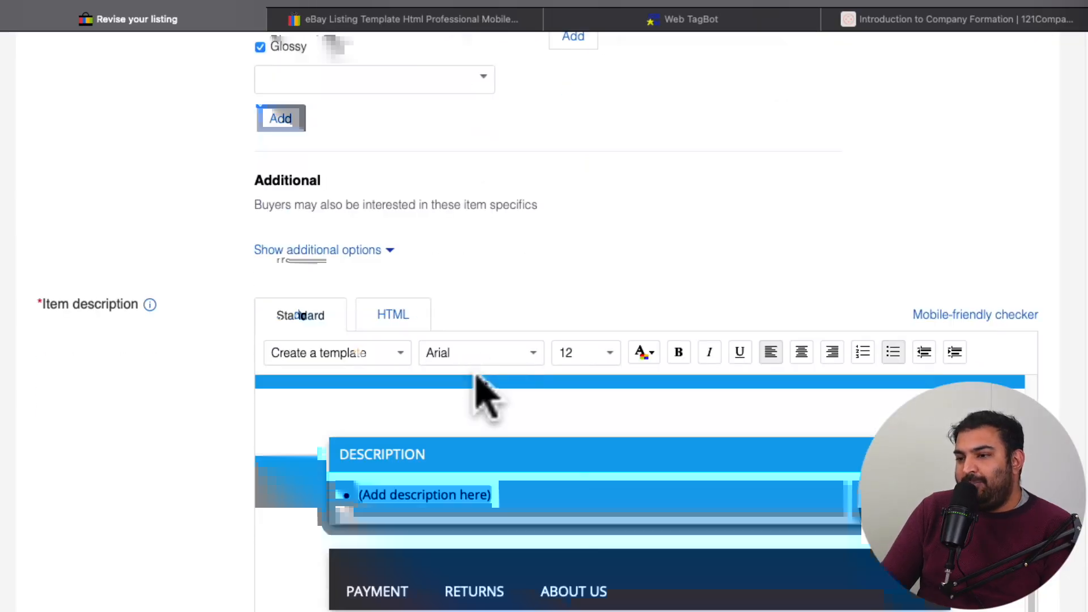
{"action": "scroll", "coordinate": [485, 517], "scroll_direction": "down", "scroll_amount": 1}
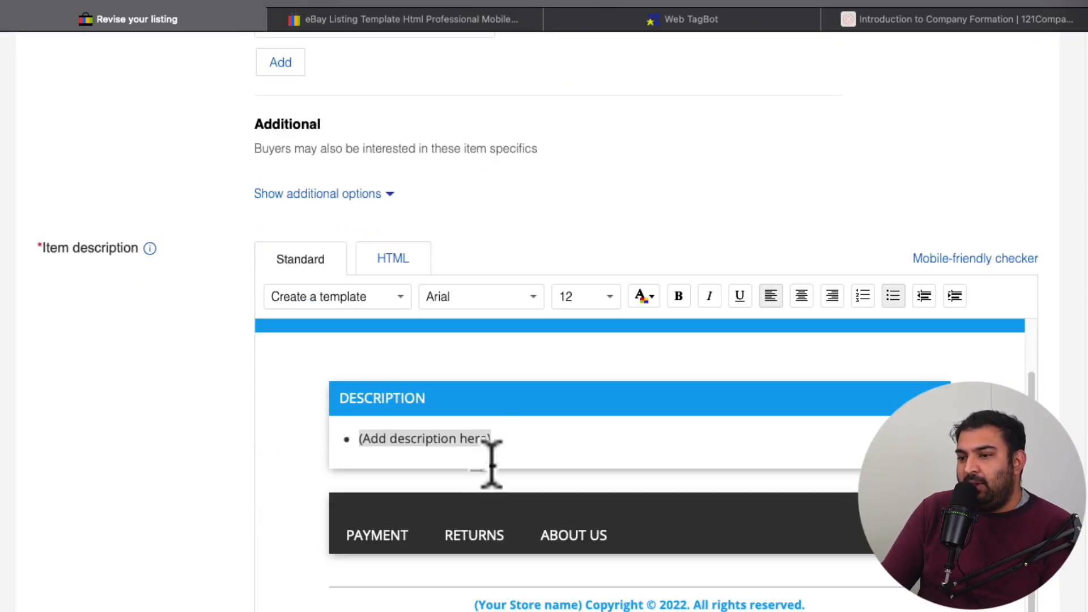
{"action": "scroll", "coordinate": [503, 431], "scroll_direction": "down", "scroll_amount": 1}
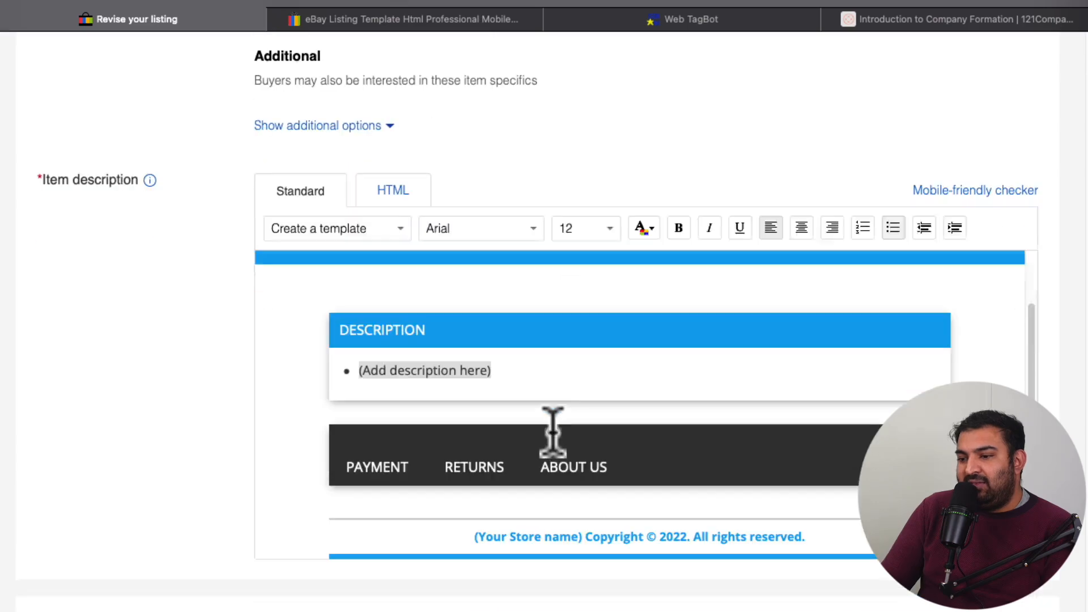
{"action": "scroll", "coordinate": [564, 426], "scroll_direction": "up", "scroll_amount": 1}
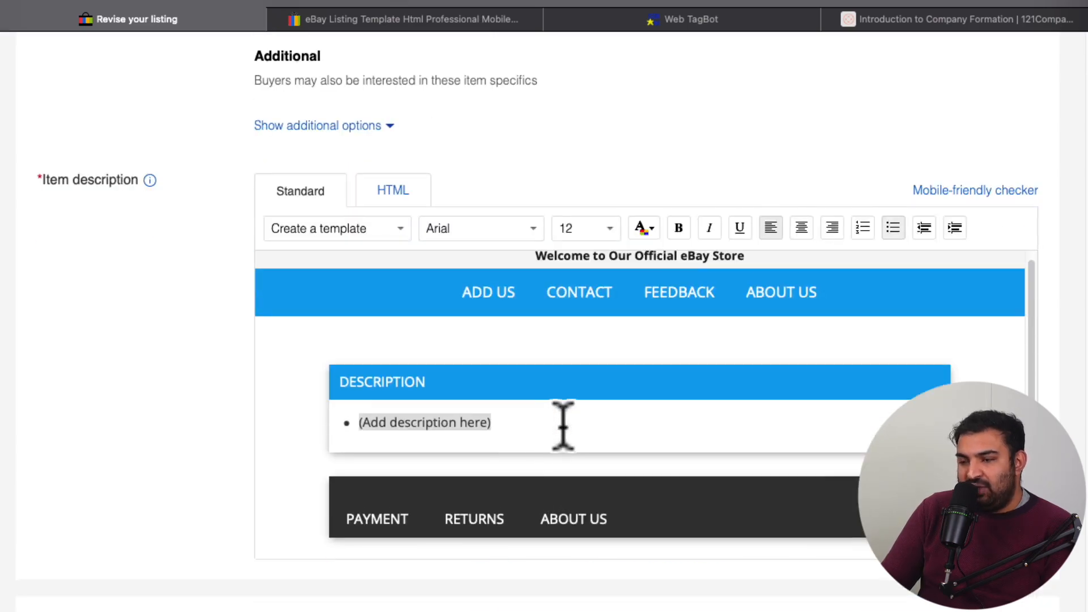
{"action": "left_click", "coordinate": [490, 423]}
{"action": "left_click_drag", "start_coordinate": [491, 423], "coordinate": [358, 422]}
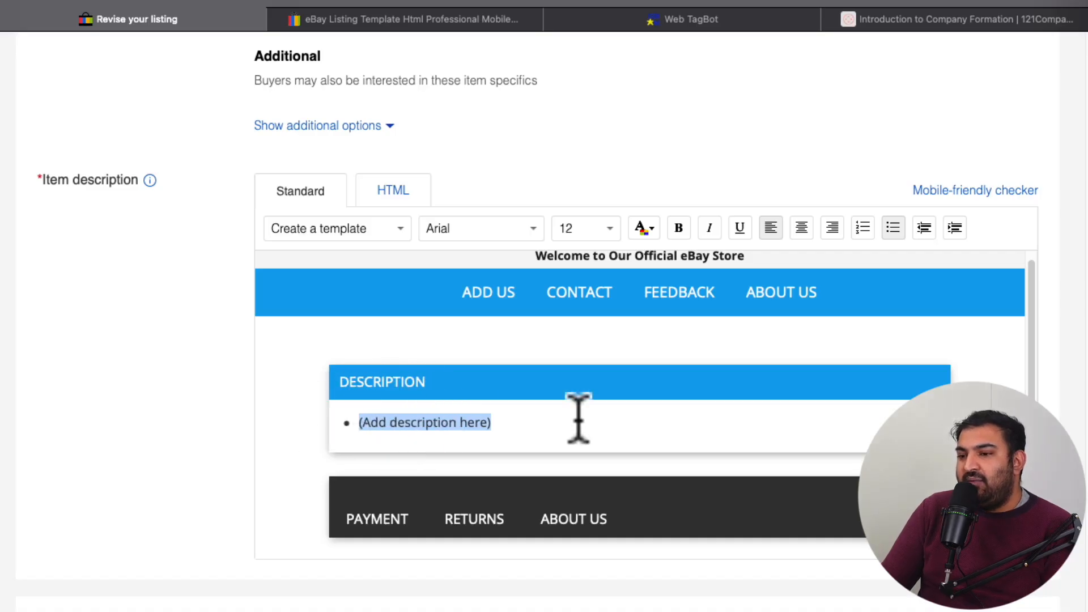
{"action": "scroll", "coordinate": [578, 420], "scroll_direction": "up", "scroll_amount": 20}
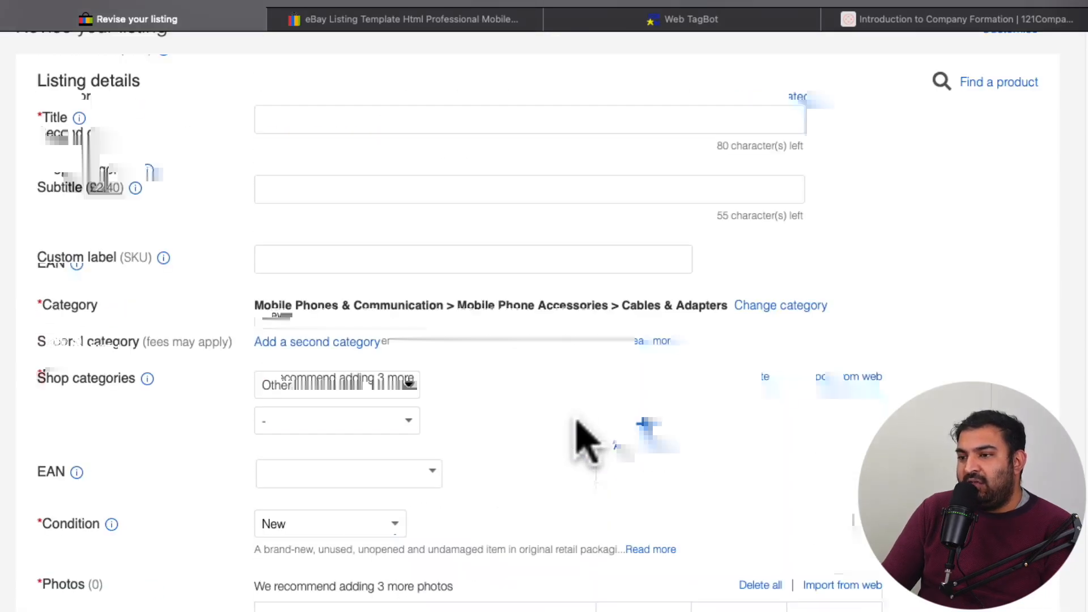
Step: Select the whole "(Add description here)" placeholder text in the item description template
{"action": "left_click", "coordinate": [300, 121]}
{"action": "scroll", "coordinate": [629, 320], "scroll_direction": "down", "scroll_amount": 10}
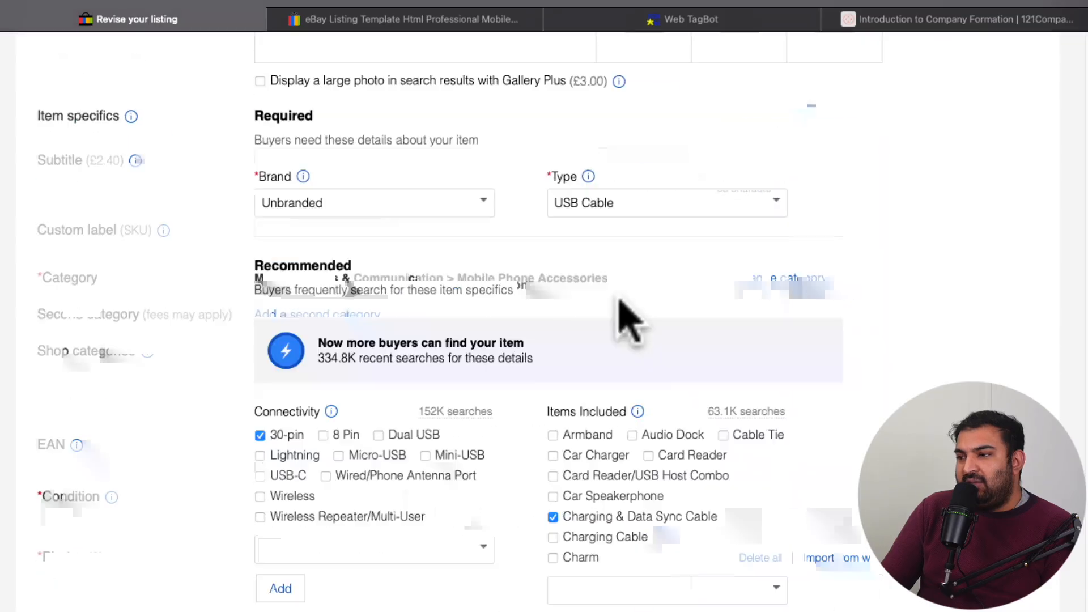
{"action": "scroll", "coordinate": [469, 540], "scroll_direction": "down", "scroll_amount": 15}
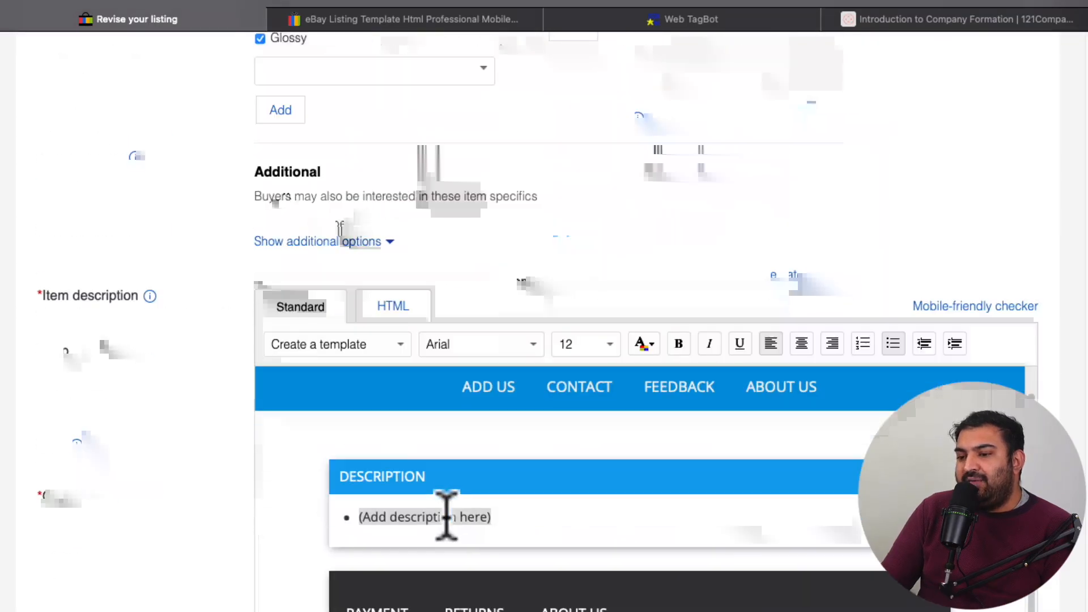
{"action": "left_click", "coordinate": [503, 519]}
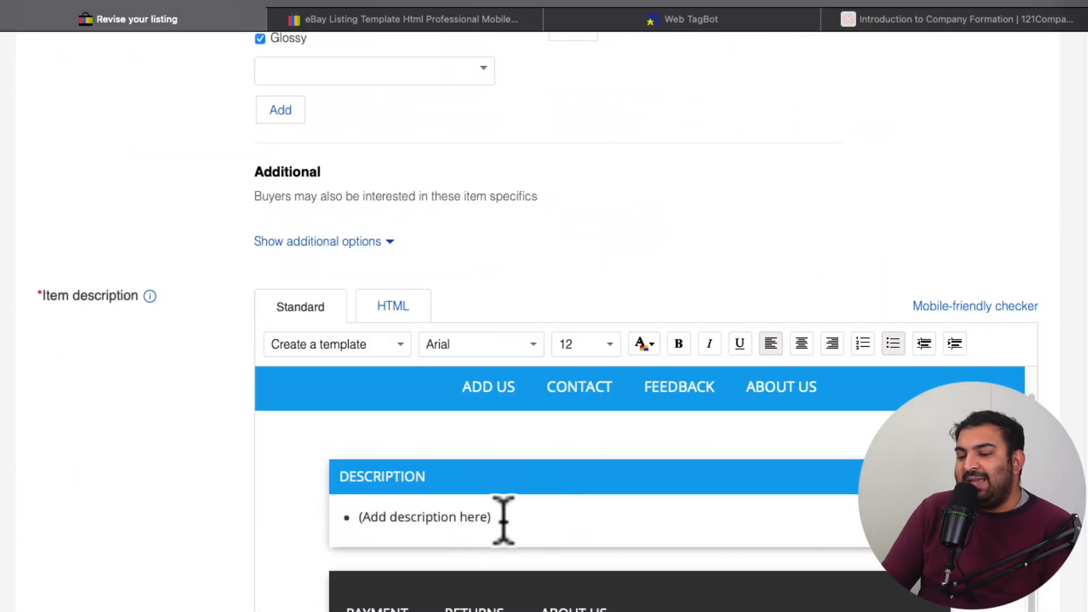
{"action": "left_click_drag", "start_coordinate": [503, 519], "coordinate": [358, 516]}
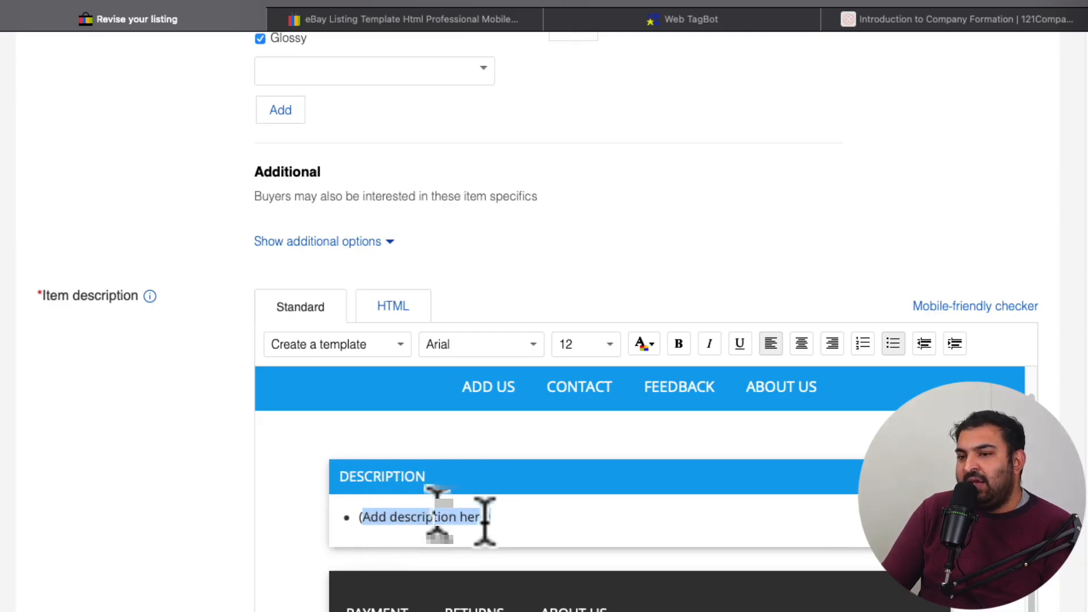
{"action": "scroll", "coordinate": [485, 522], "scroll_direction": "up", "scroll_amount": 10}
{"action": "scroll", "coordinate": [487, 517], "scroll_direction": "down", "scroll_amount": 10}
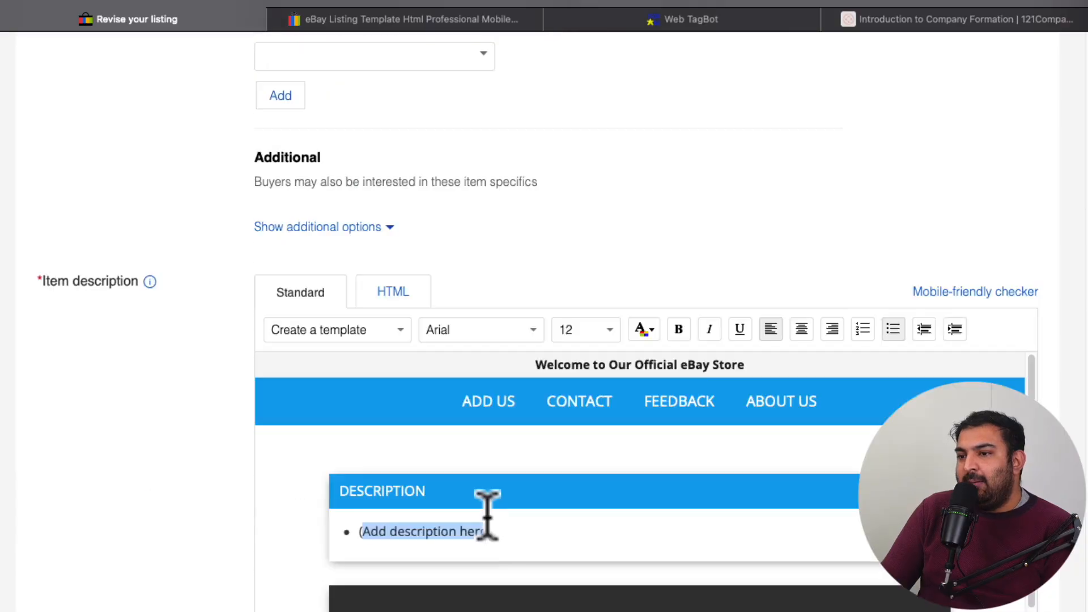
{"action": "scroll", "coordinate": [487, 516], "scroll_direction": "down", "scroll_amount": 1}
{"action": "left_click_drag", "start_coordinate": [494, 506], "coordinate": [357, 510]}
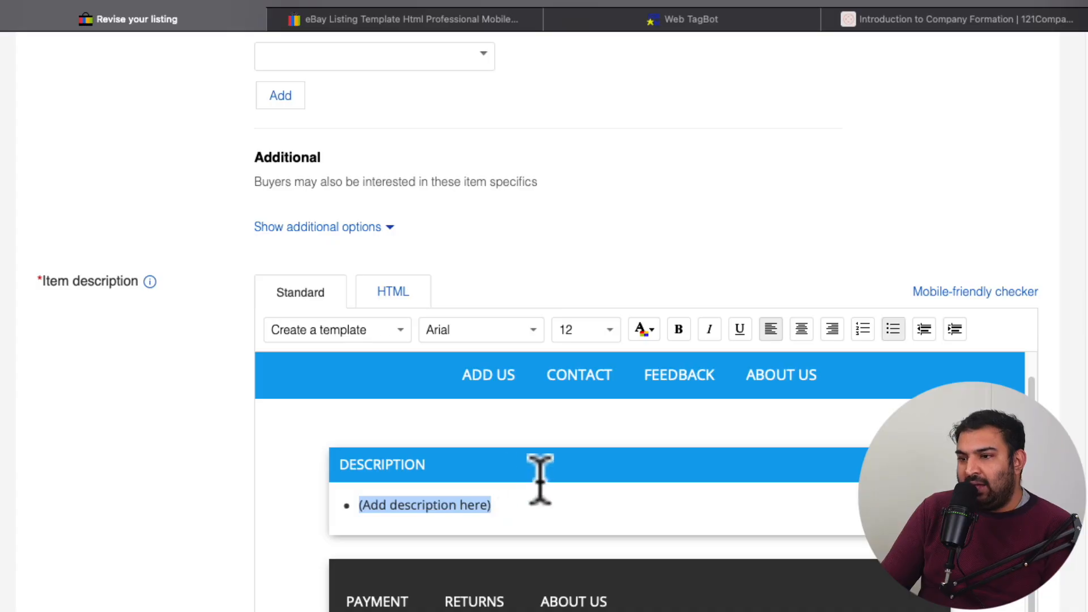
Step: Return to the listing details and activate the empty Title field
{"action": "scroll", "coordinate": [539, 479], "scroll_direction": "up", "scroll_amount": 1}
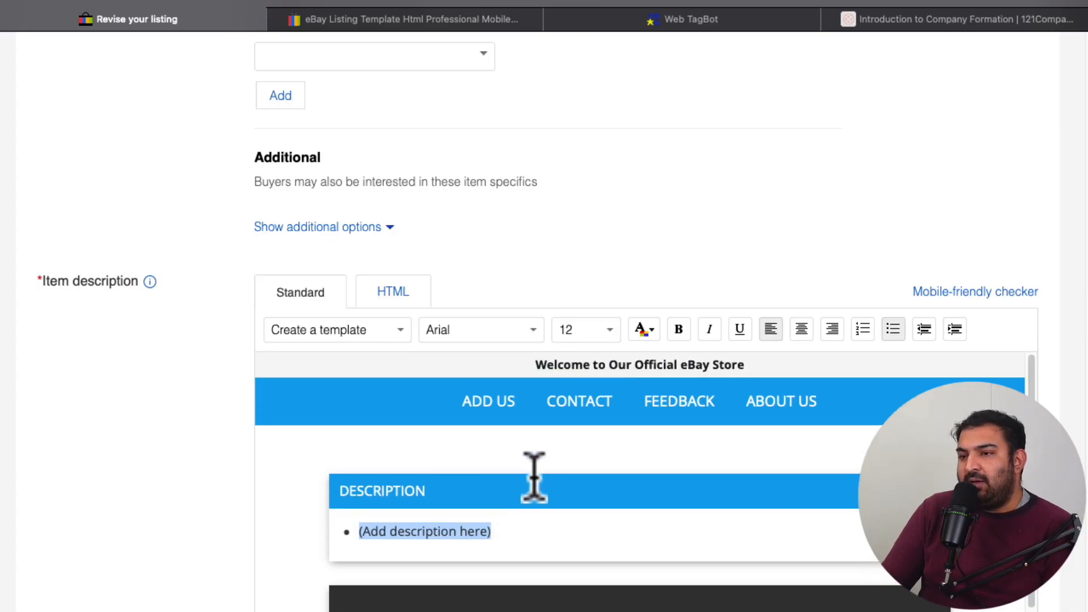
{"action": "scroll", "coordinate": [533, 479], "scroll_direction": "up", "scroll_amount": 15}
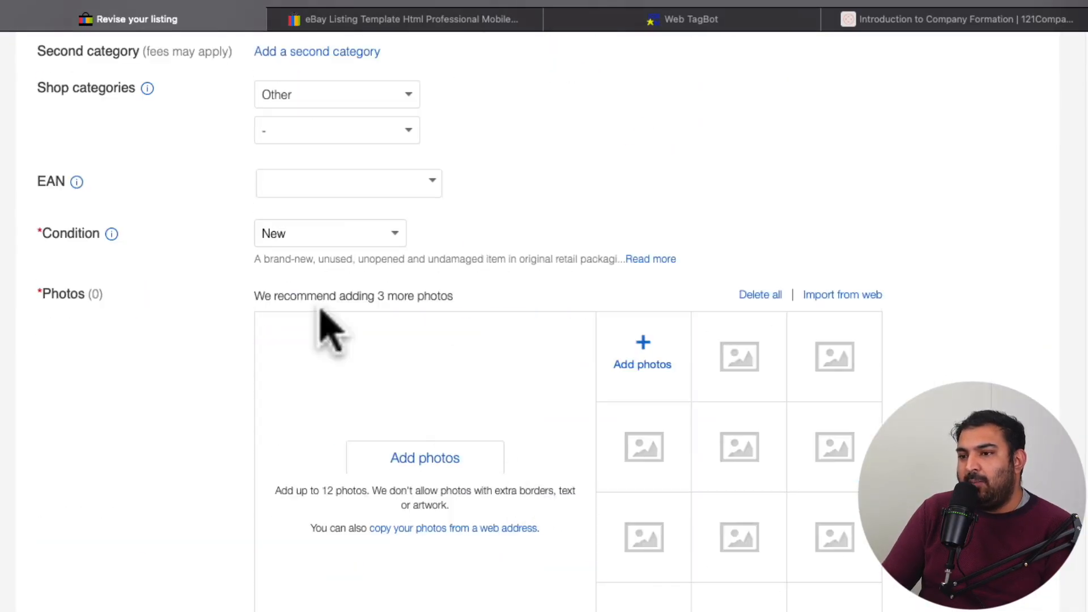
{"action": "scroll", "coordinate": [332, 329], "scroll_direction": "up", "scroll_amount": 5}
{"action": "left_click", "coordinate": [273, 211]}
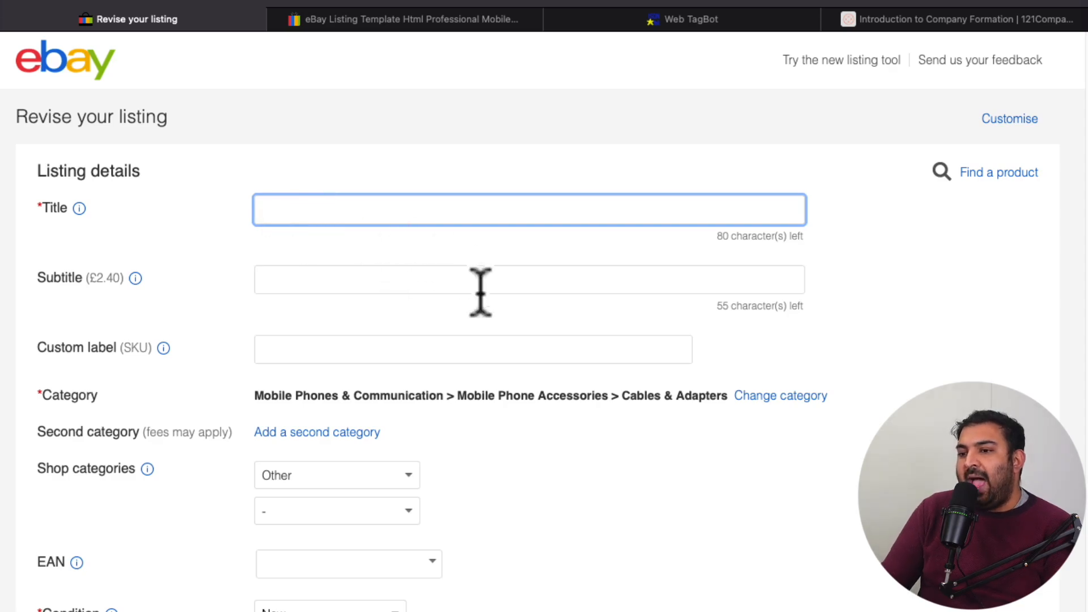
Step: Replace the placeholder text in the template's Description section with "This cable is for apple Iphone."
{"action": "scroll", "coordinate": [485, 294], "scroll_direction": "down", "scroll_amount": 7}
{"action": "scroll", "coordinate": [498, 315], "scroll_direction": "down", "scroll_amount": 15}
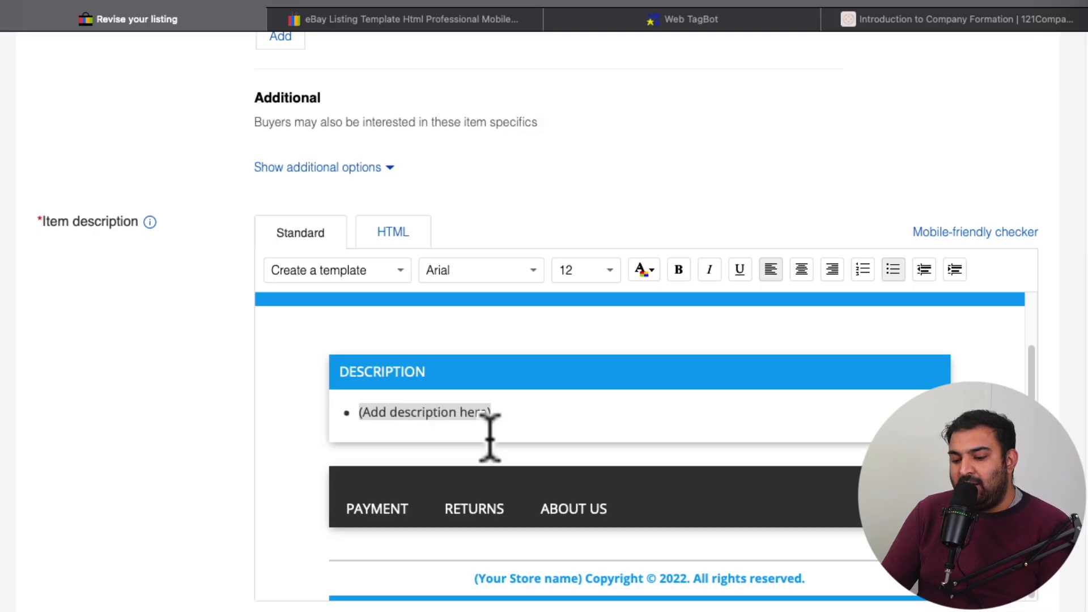
{"action": "type", "text": "Thi"}
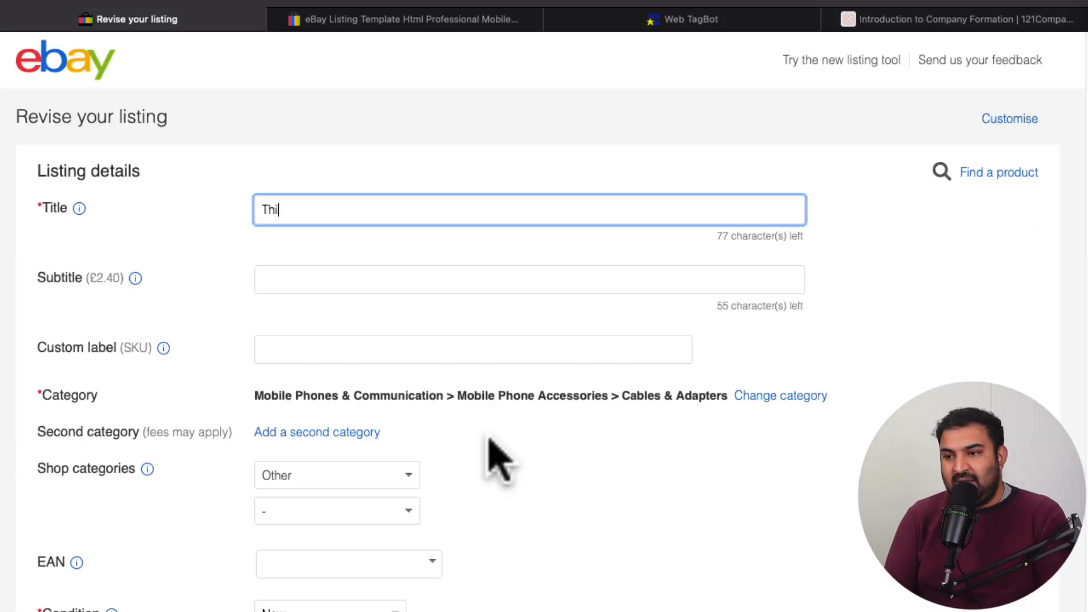
{"action": "scroll", "coordinate": [488, 448], "scroll_direction": "down", "scroll_amount": 20}
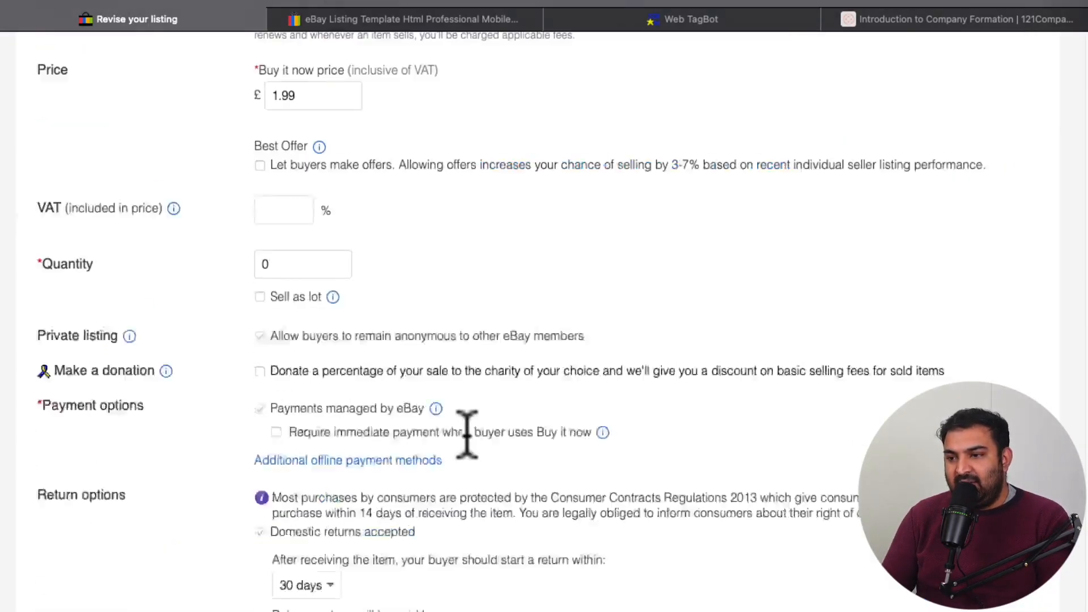
{"action": "scroll", "coordinate": [473, 448], "scroll_direction": "up", "scroll_amount": 8}
{"action": "left_click", "coordinate": [508, 274]}
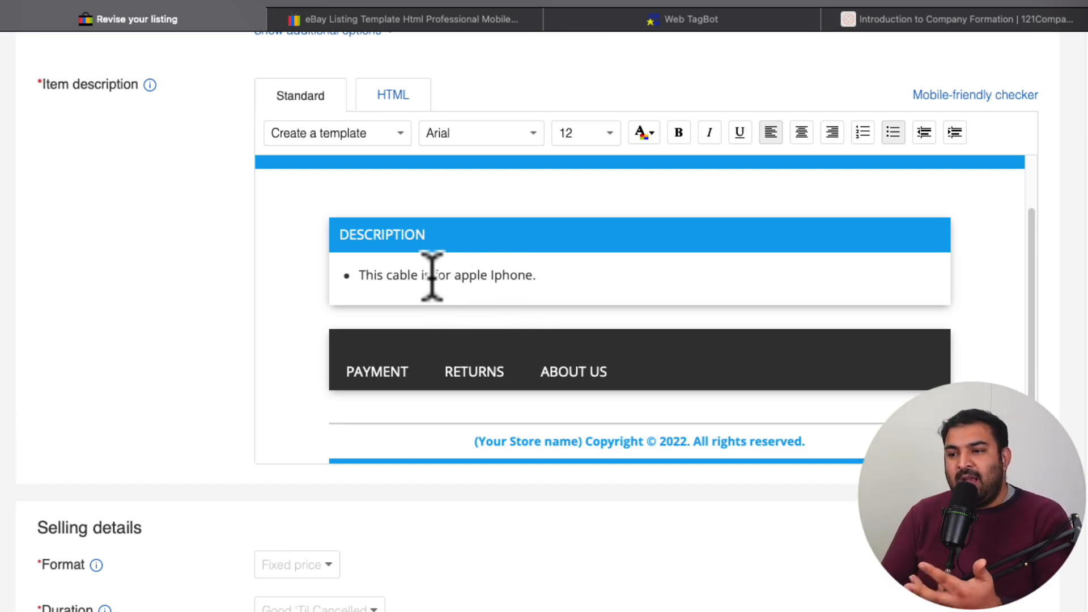
Step: Look over the new description text and view the template's Payment, Returns and About Us sections
{"action": "left_click_drag", "start_coordinate": [434, 276], "coordinate": [535, 266]}
{"action": "scroll", "coordinate": [535, 266], "scroll_direction": "down", "scroll_amount": 4}
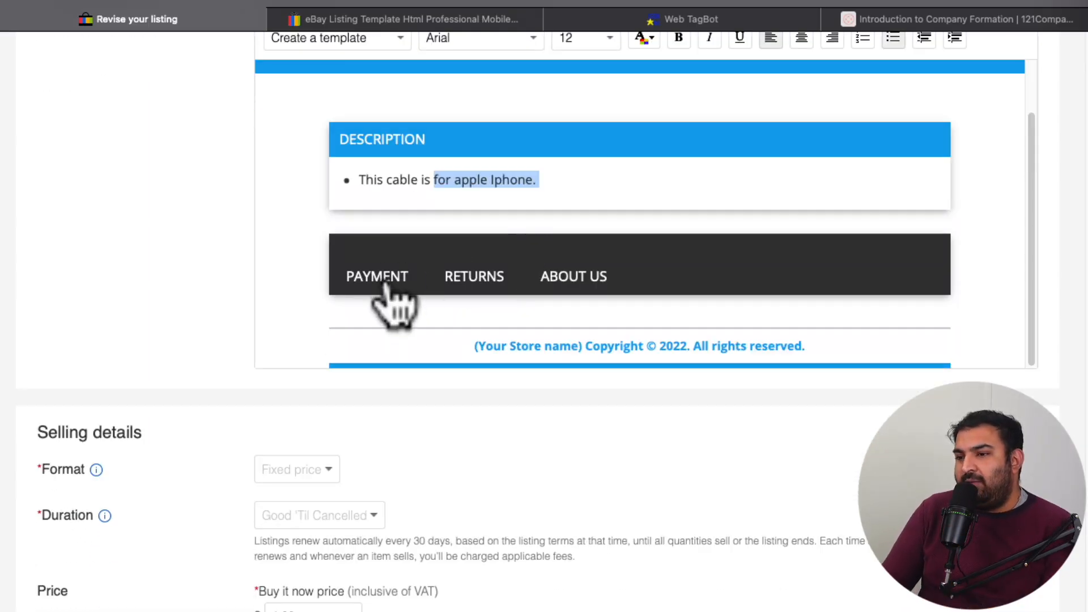
{"action": "left_click", "coordinate": [392, 283]}
{"action": "left_click", "coordinate": [455, 279]}
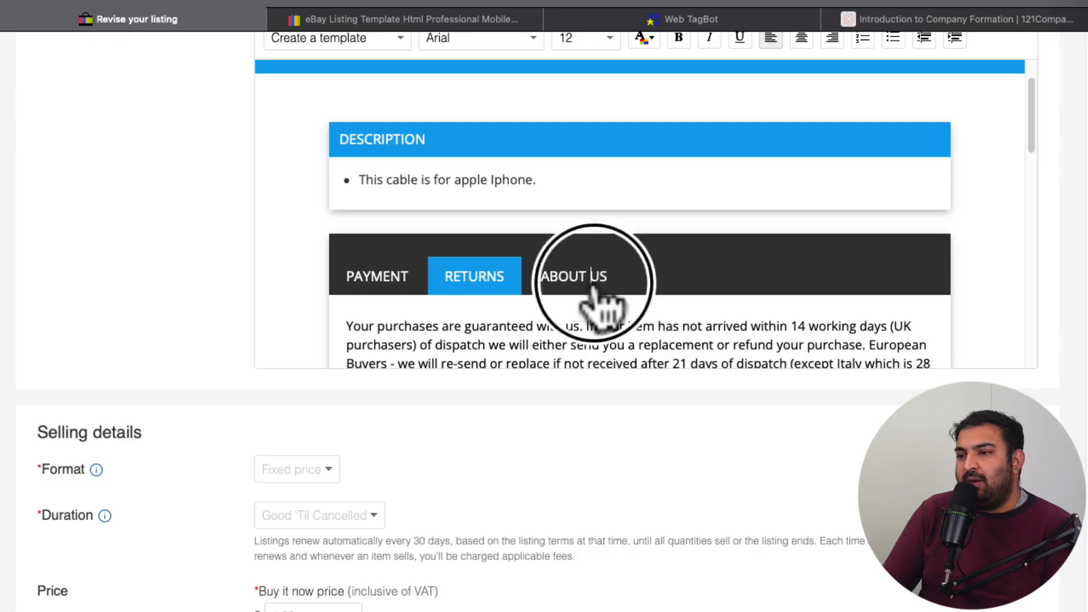
{"action": "left_click", "coordinate": [586, 266]}
{"action": "scroll", "coordinate": [582, 250], "scroll_direction": "down", "scroll_amount": 3}
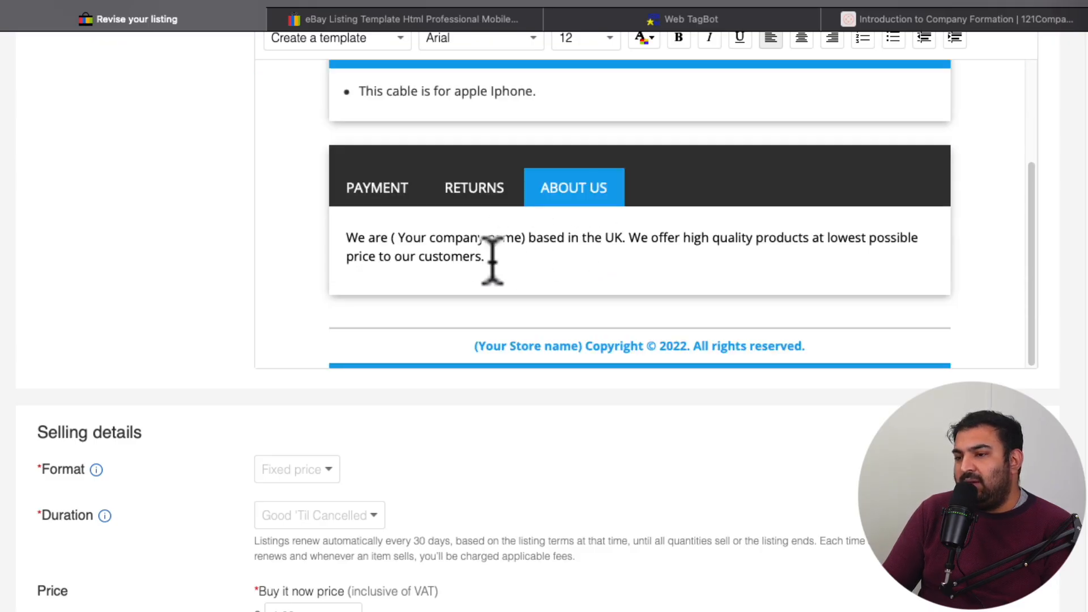
Step: Examine the format, duration and Buy it now price settings in the selling details
{"action": "scroll", "coordinate": [485, 252], "scroll_direction": "down", "scroll_amount": 1}
{"action": "scroll", "coordinate": [493, 250], "scroll_direction": "down", "scroll_amount": 5}
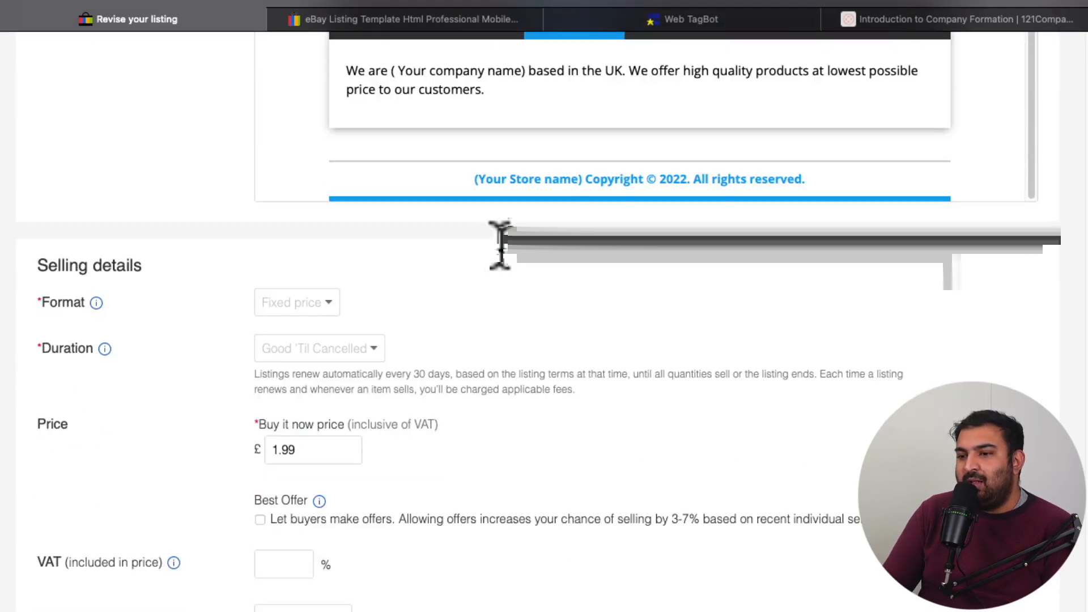
{"action": "scroll", "coordinate": [494, 248], "scroll_direction": "down", "scroll_amount": 2}
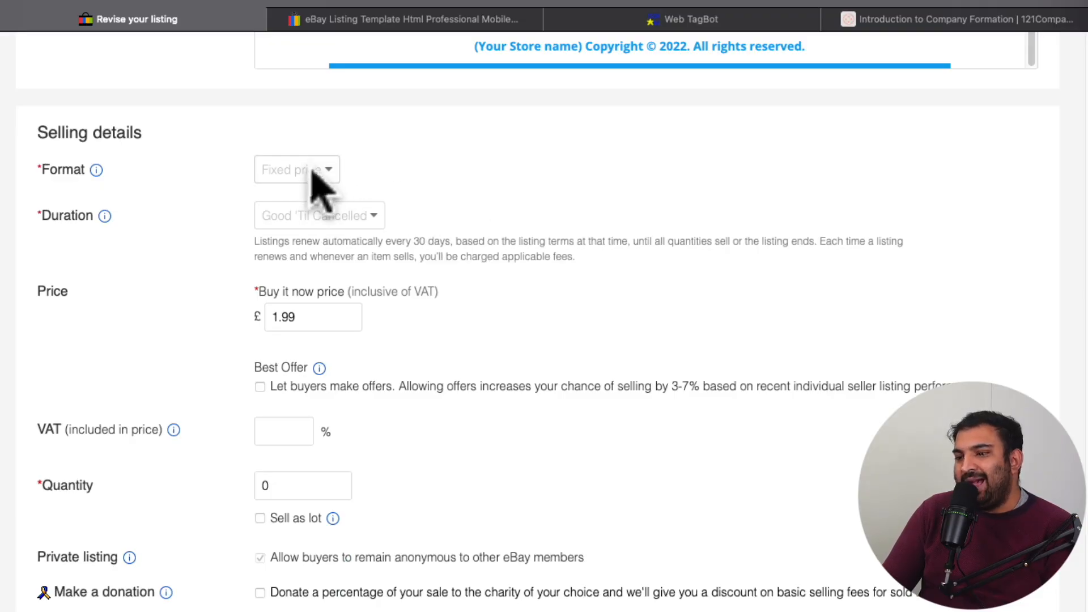
{"action": "scroll", "coordinate": [310, 190], "scroll_direction": "down", "scroll_amount": 1}
{"action": "scroll", "coordinate": [313, 201], "scroll_direction": "down", "scroll_amount": 3}
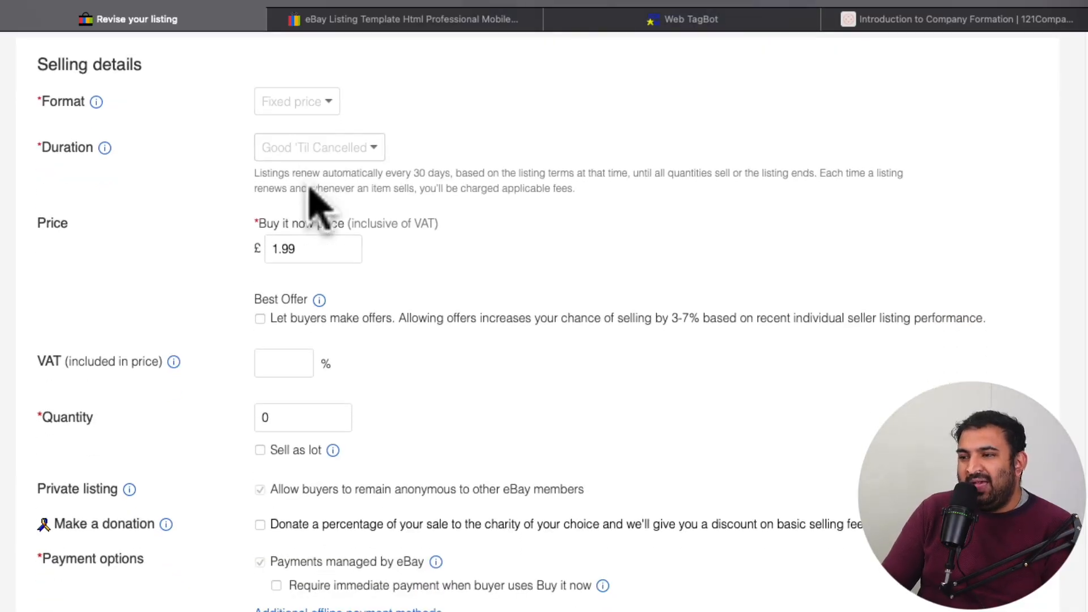
{"action": "scroll", "coordinate": [314, 213], "scroll_direction": "down", "scroll_amount": 1}
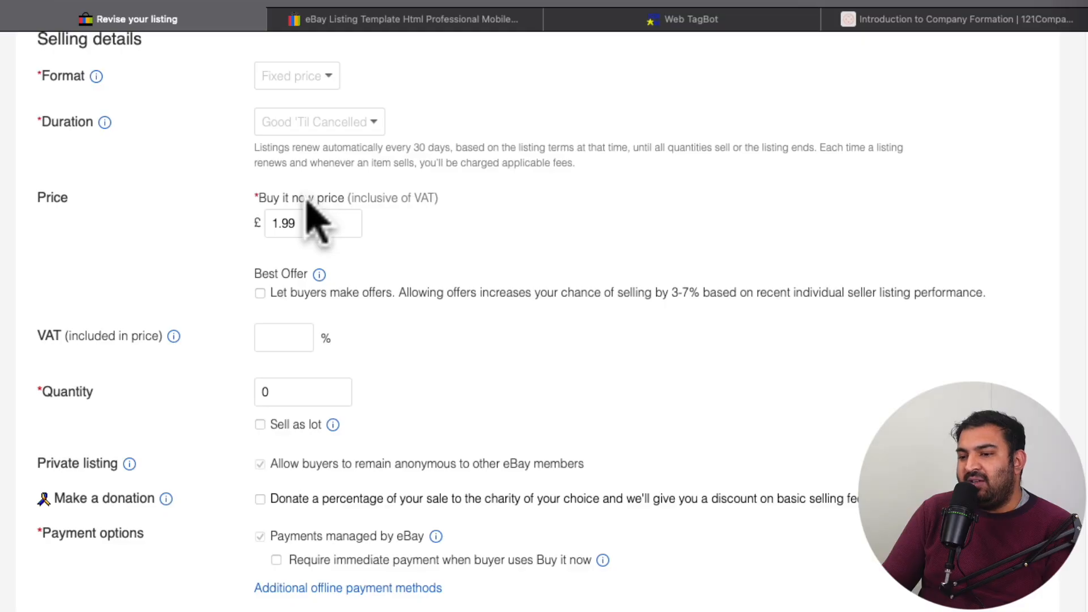
{"action": "scroll", "coordinate": [309, 204], "scroll_direction": "down", "scroll_amount": 1}
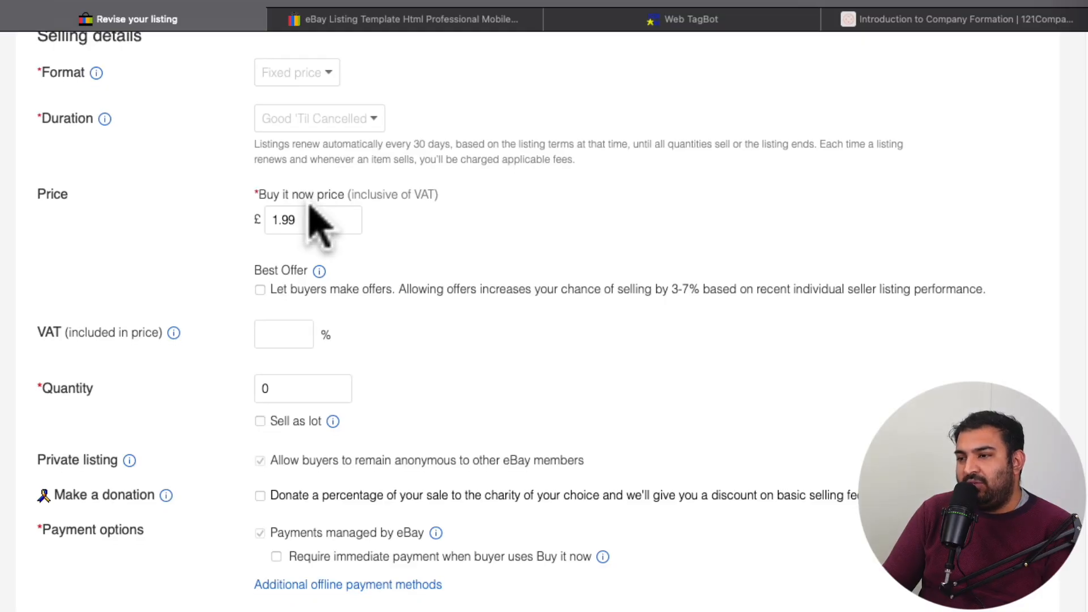
{"action": "double_click", "coordinate": [317, 220]}
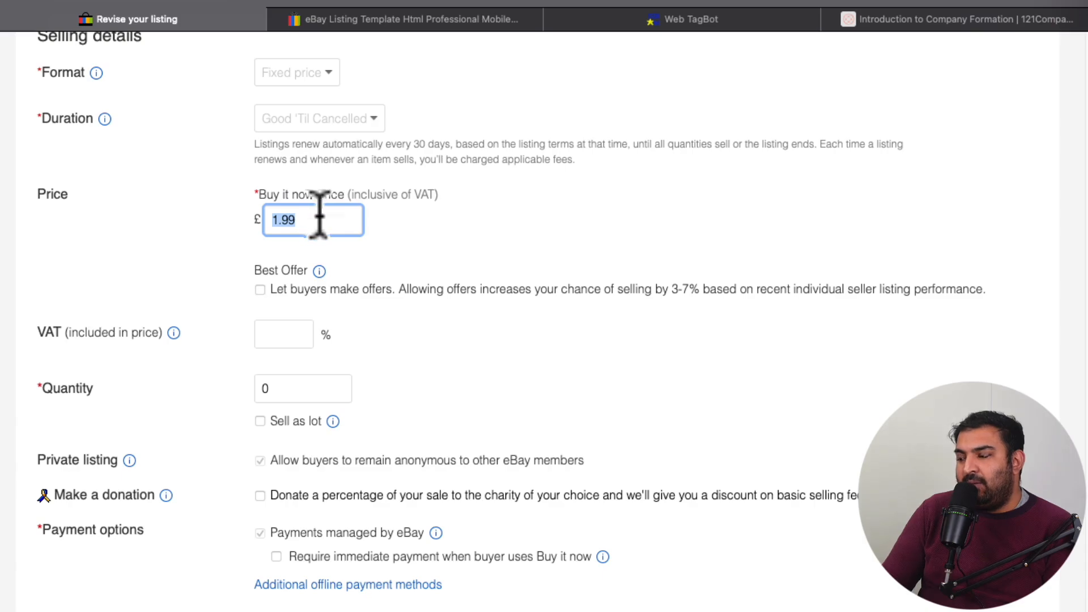
Step: Look at the Best Offer, VAT and Quantity fields in the selling details
{"action": "scroll", "coordinate": [287, 233], "scroll_direction": "down", "scroll_amount": 2}
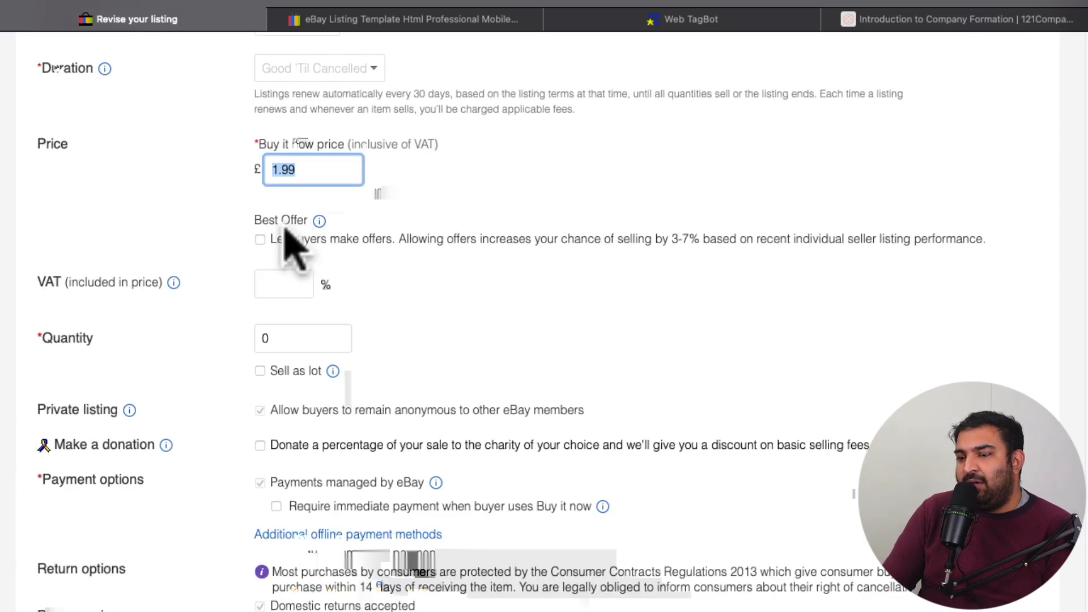
{"action": "left_click", "coordinate": [292, 284]}
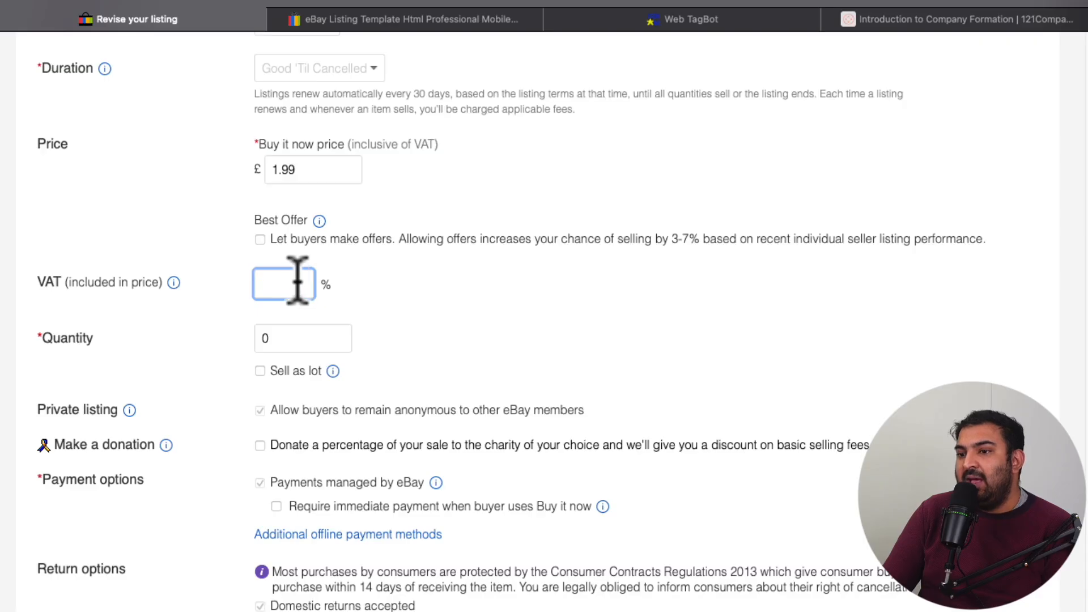
{"action": "scroll", "coordinate": [272, 285], "scroll_direction": "down", "scroll_amount": 3}
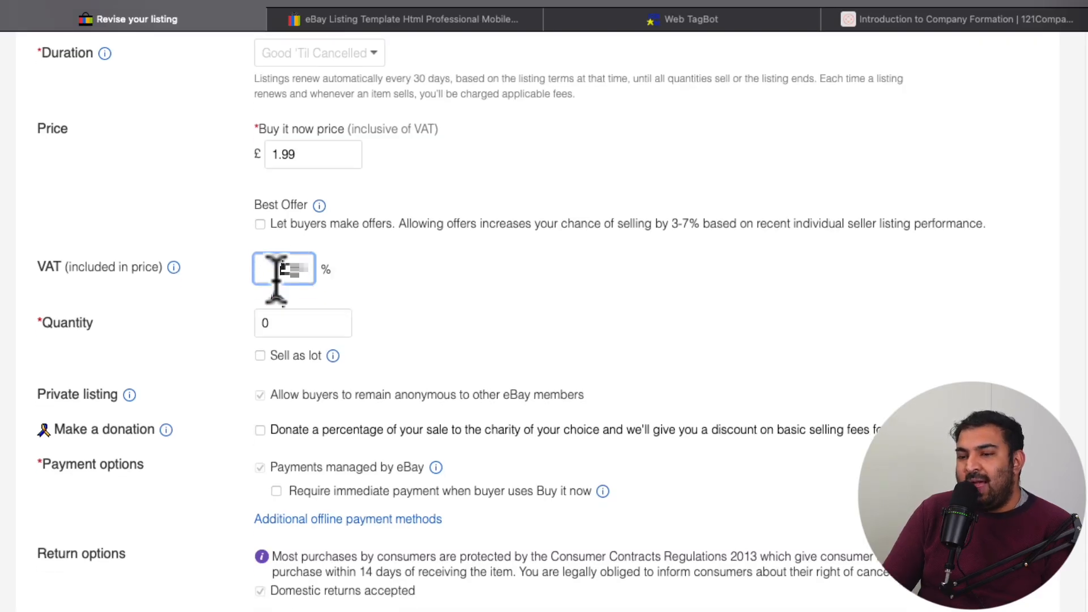
{"action": "key", "text": "Tab"}
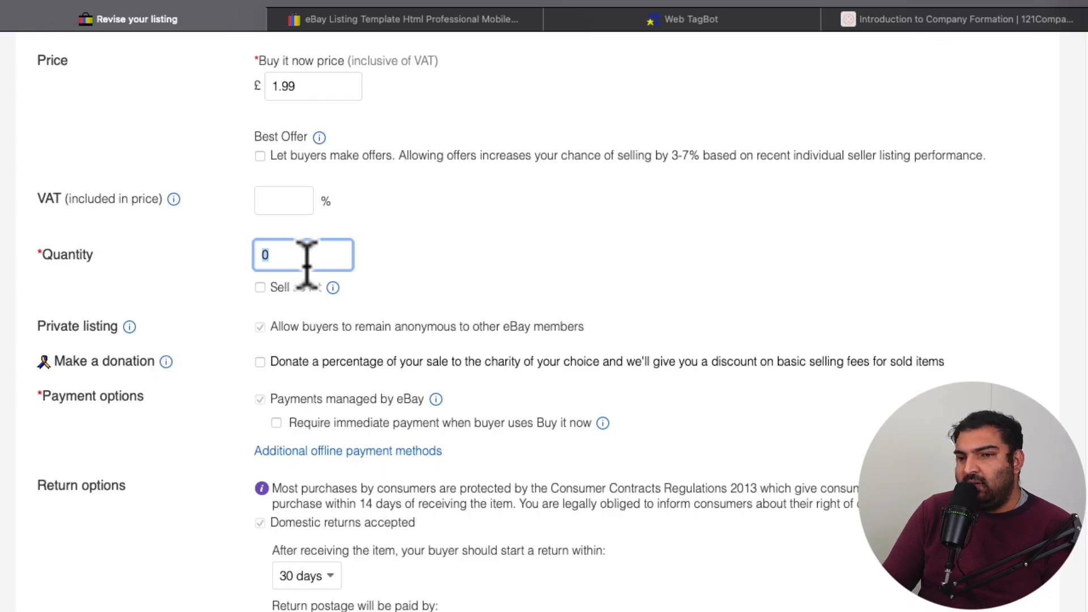
Step: Review the private listing, donation and payment options down to the return options
{"action": "scroll", "coordinate": [306, 263], "scroll_direction": "down", "scroll_amount": 1}
{"action": "scroll", "coordinate": [309, 272], "scroll_direction": "down", "scroll_amount": 3}
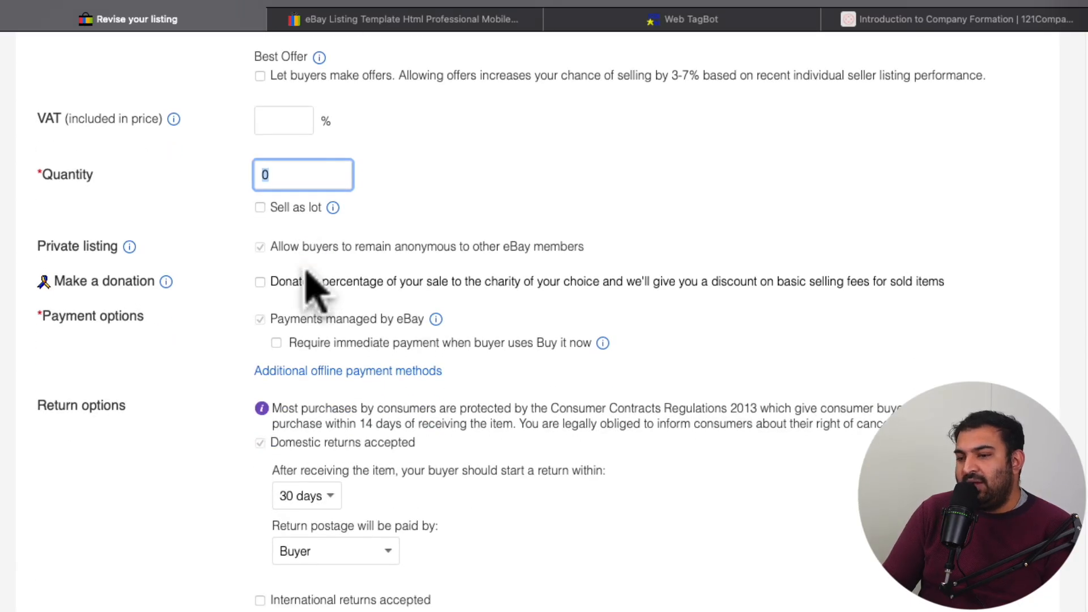
{"action": "scroll", "coordinate": [315, 288], "scroll_direction": "down", "scroll_amount": 1}
{"action": "scroll", "coordinate": [350, 275], "scroll_direction": "down", "scroll_amount": 1}
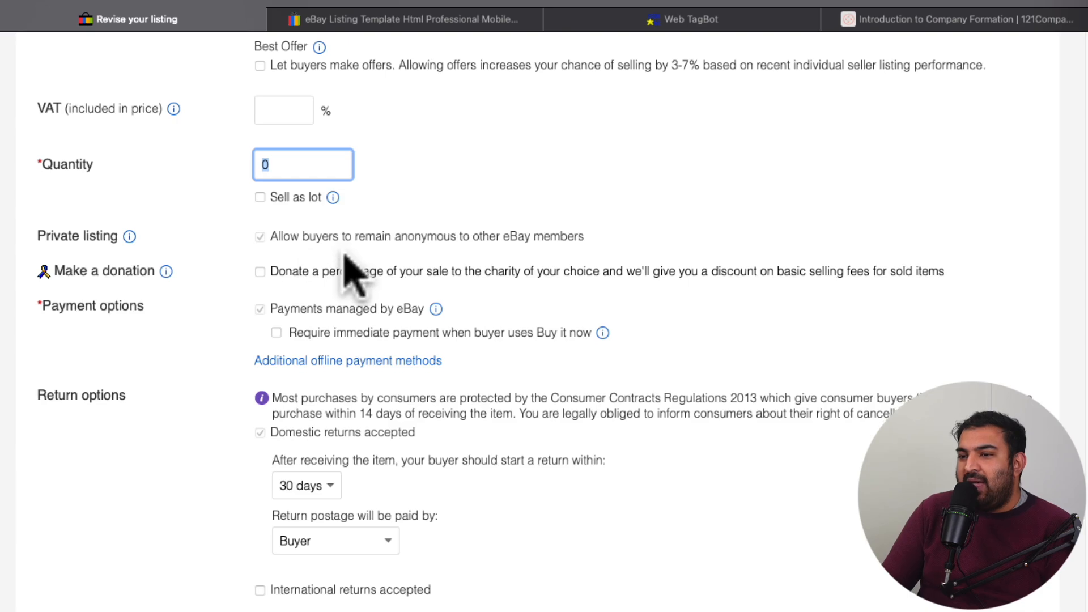
{"action": "scroll", "coordinate": [345, 256], "scroll_direction": "down", "scroll_amount": 2}
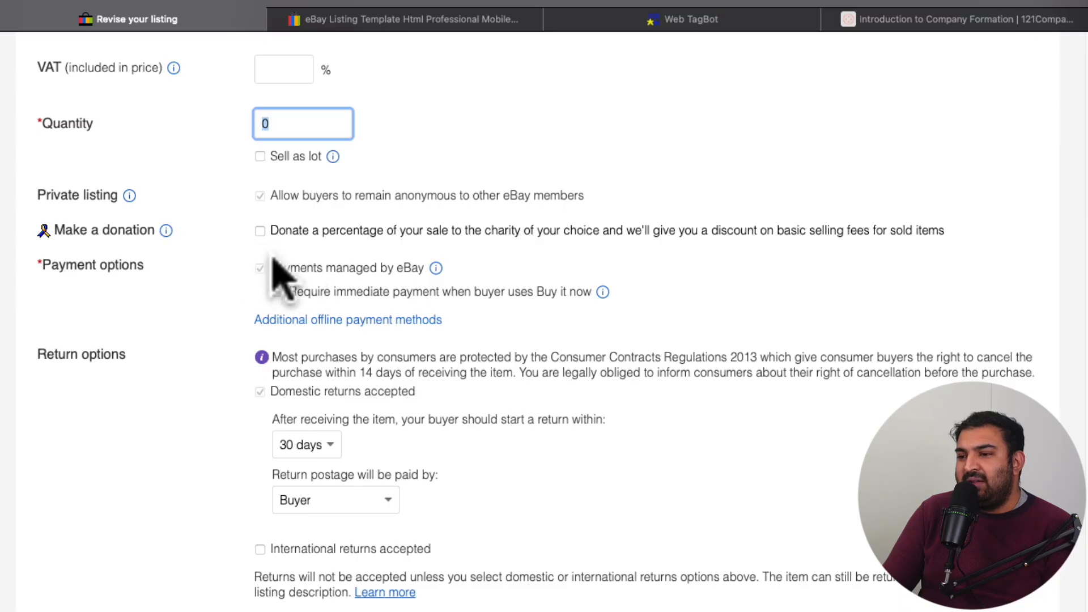
{"action": "scroll", "coordinate": [294, 272], "scroll_direction": "down", "scroll_amount": 5}
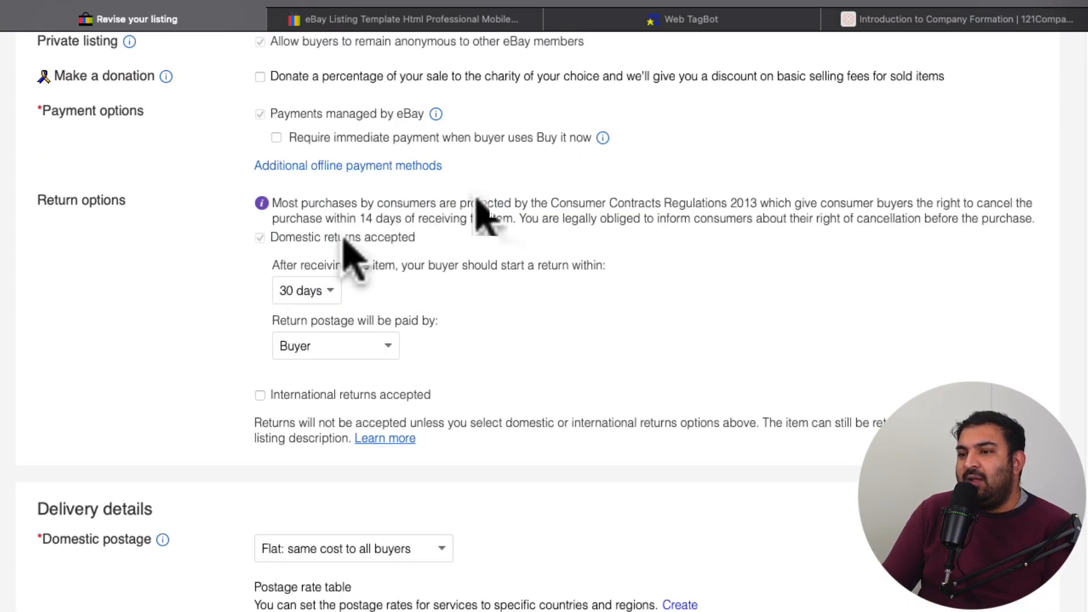
Step: Switch the domestic return period to 14 days and back to 30 days
{"action": "left_click", "coordinate": [331, 296]}
{"action": "left_click", "coordinate": [296, 267]}
{"action": "left_click", "coordinate": [315, 291]}
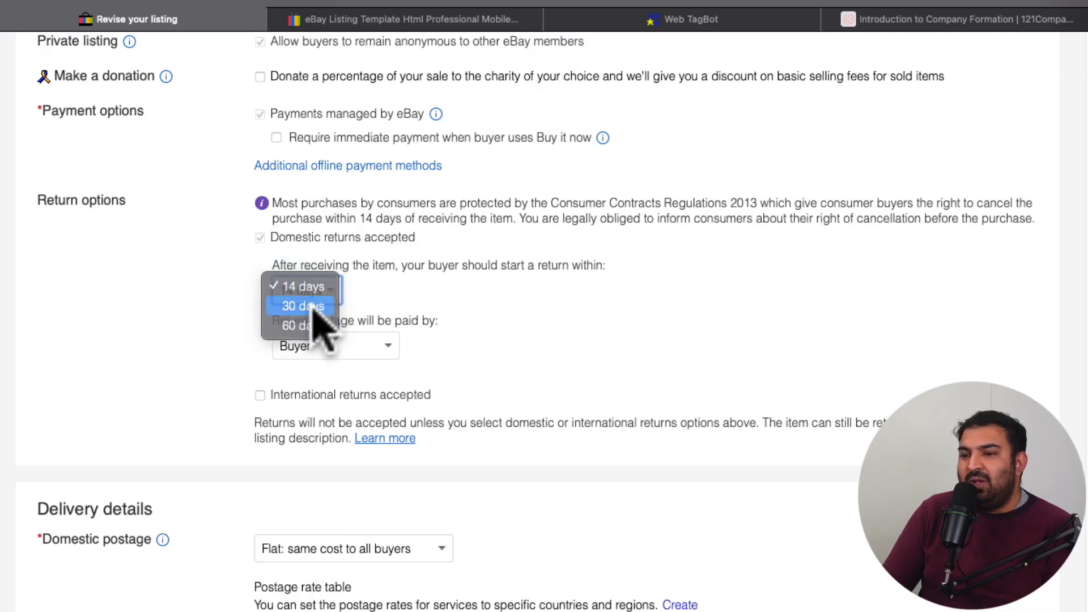
{"action": "left_click", "coordinate": [314, 307]}
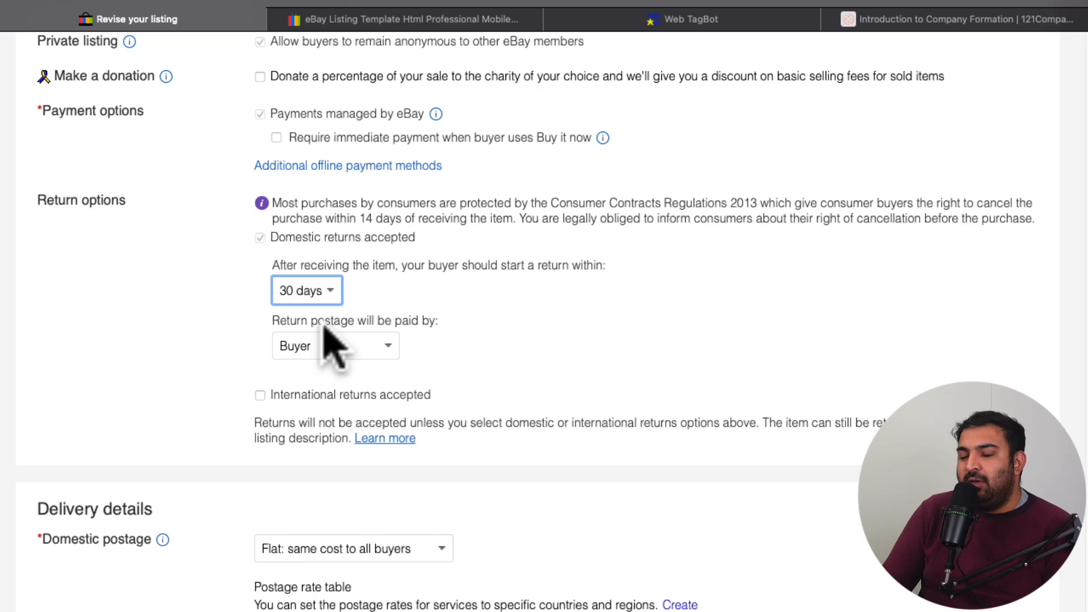
Step: Check who pays the return postage and the international returns option above the delivery details
{"action": "scroll", "coordinate": [327, 326], "scroll_direction": "down", "scroll_amount": 1}
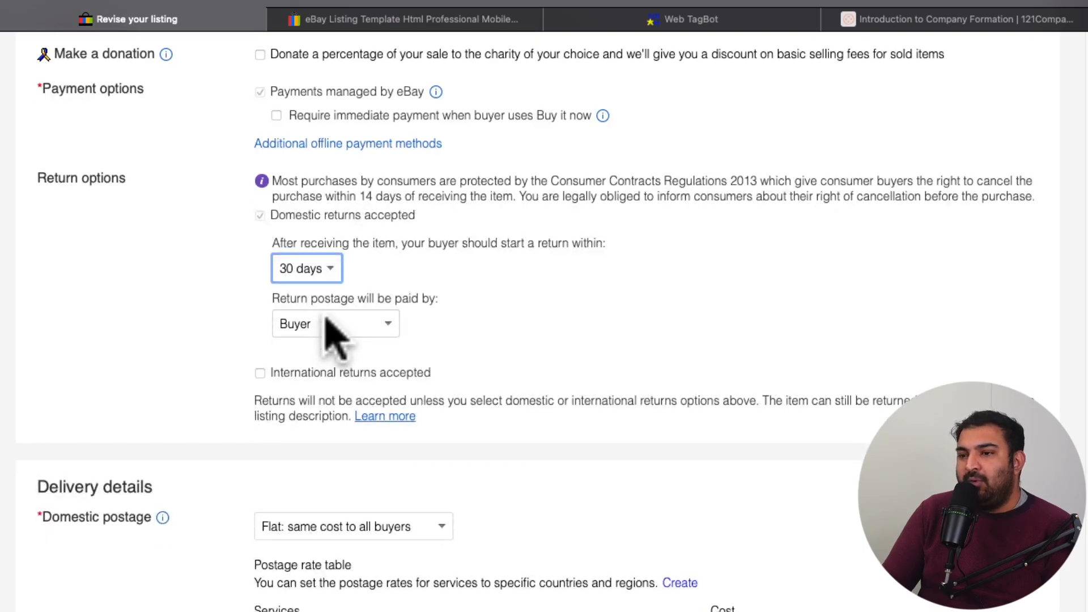
{"action": "scroll", "coordinate": [327, 318], "scroll_direction": "down", "scroll_amount": 1}
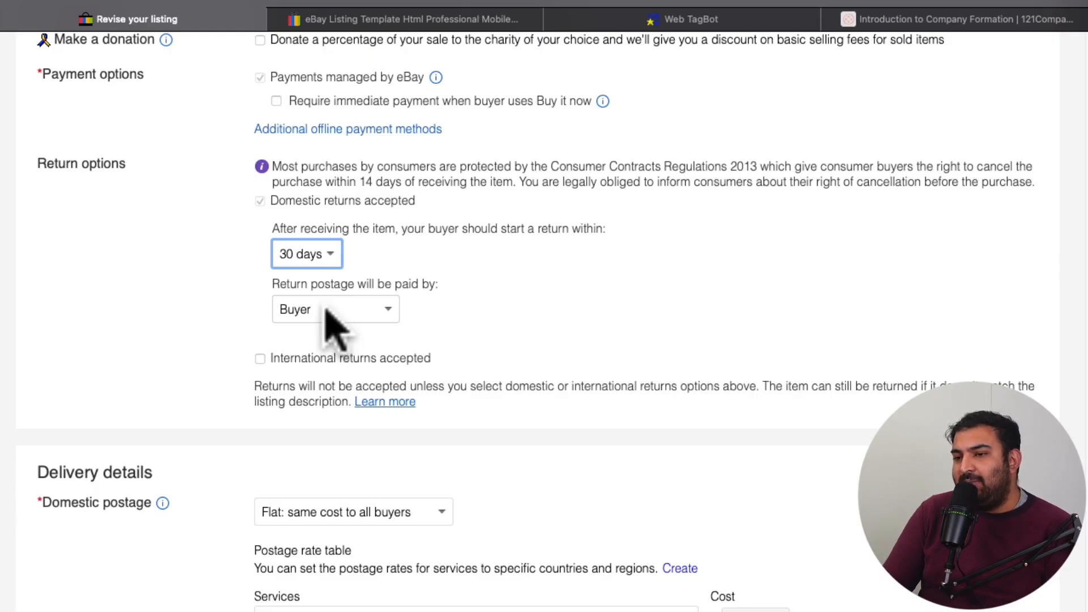
{"action": "scroll", "coordinate": [335, 329], "scroll_direction": "down", "scroll_amount": 1}
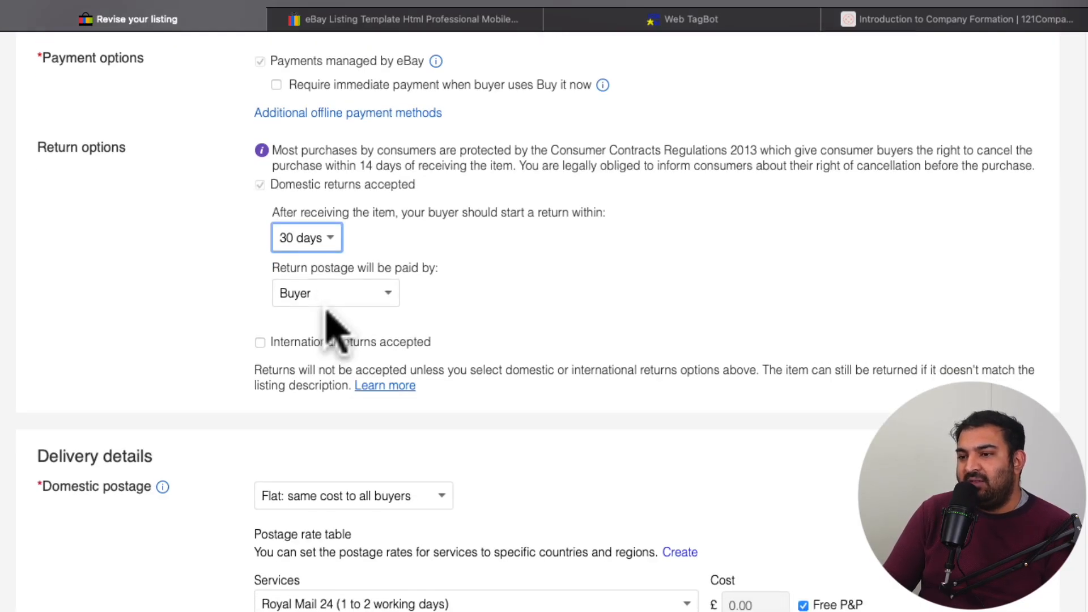
Step: Review the choices for who pays domestic return postage, keeping Buyer, and look over the international returns option
{"action": "left_click", "coordinate": [328, 296]}
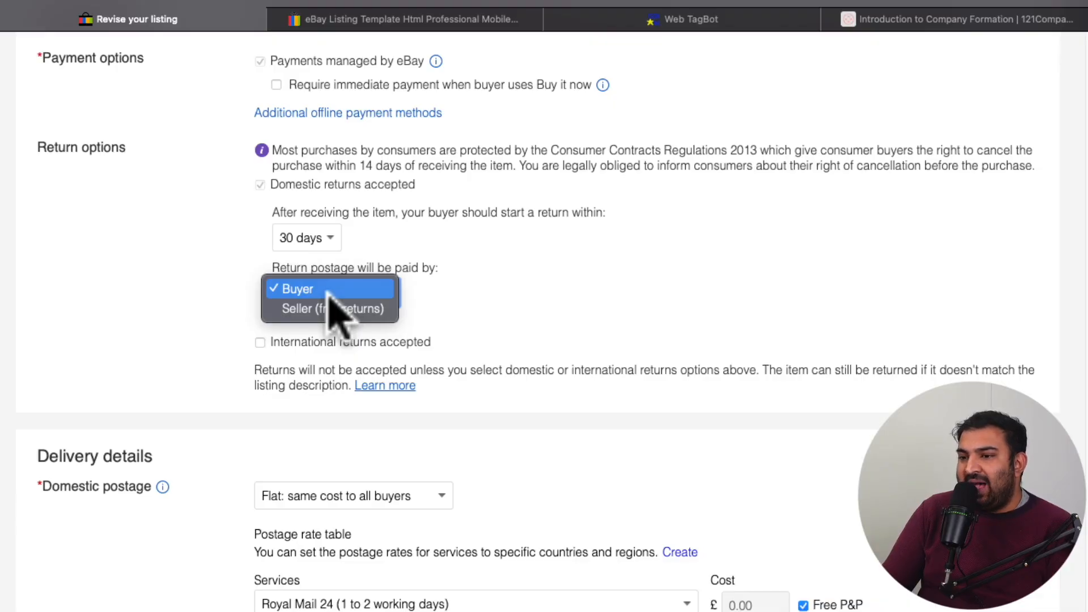
{"action": "left_click", "coordinate": [328, 292]}
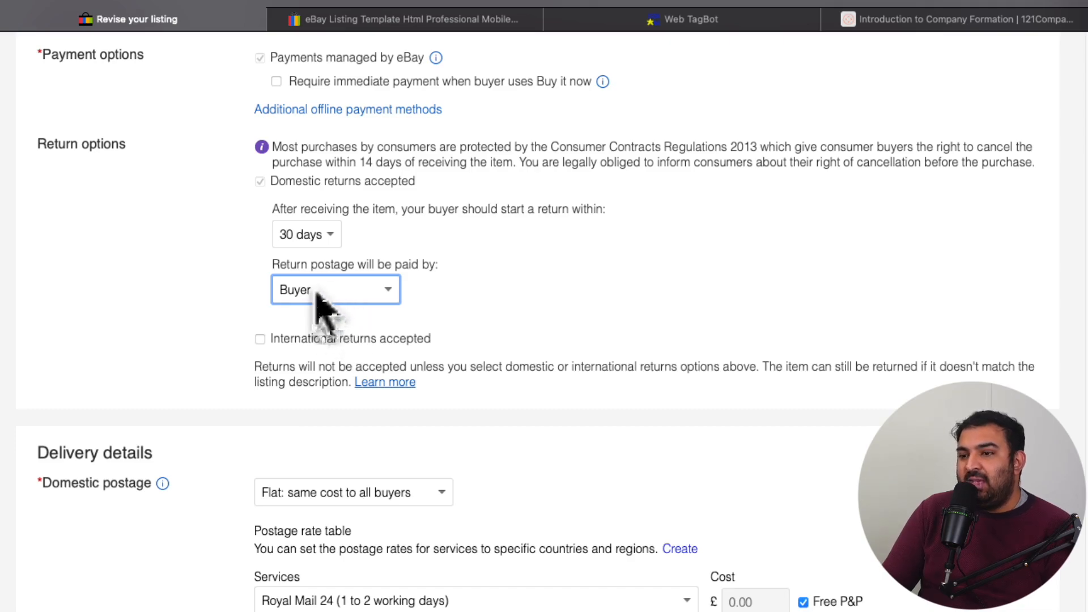
{"action": "left_click", "coordinate": [322, 304]}
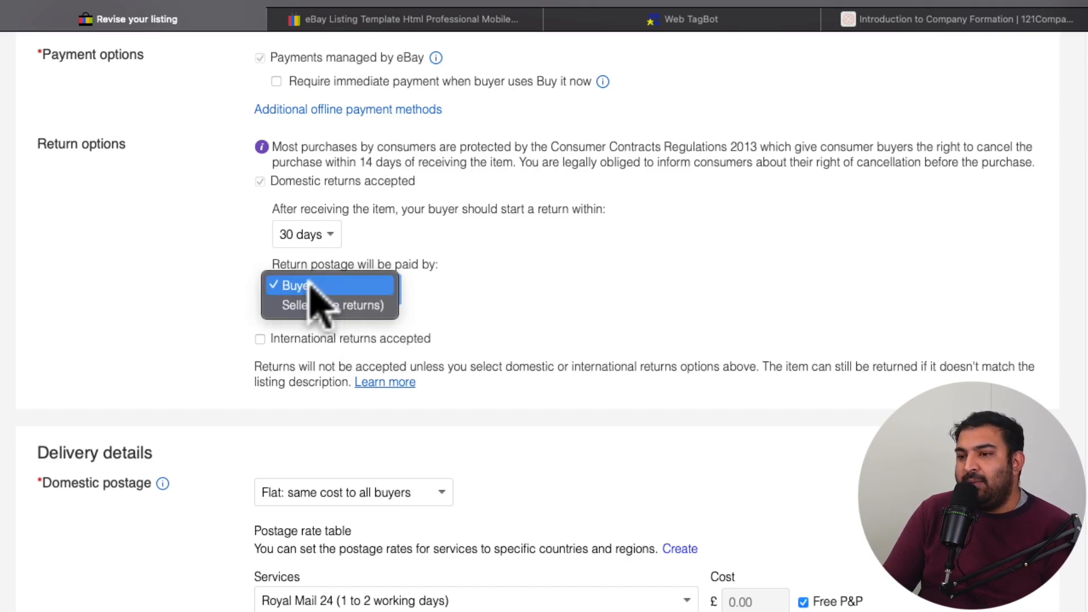
{"action": "left_click", "coordinate": [365, 287]}
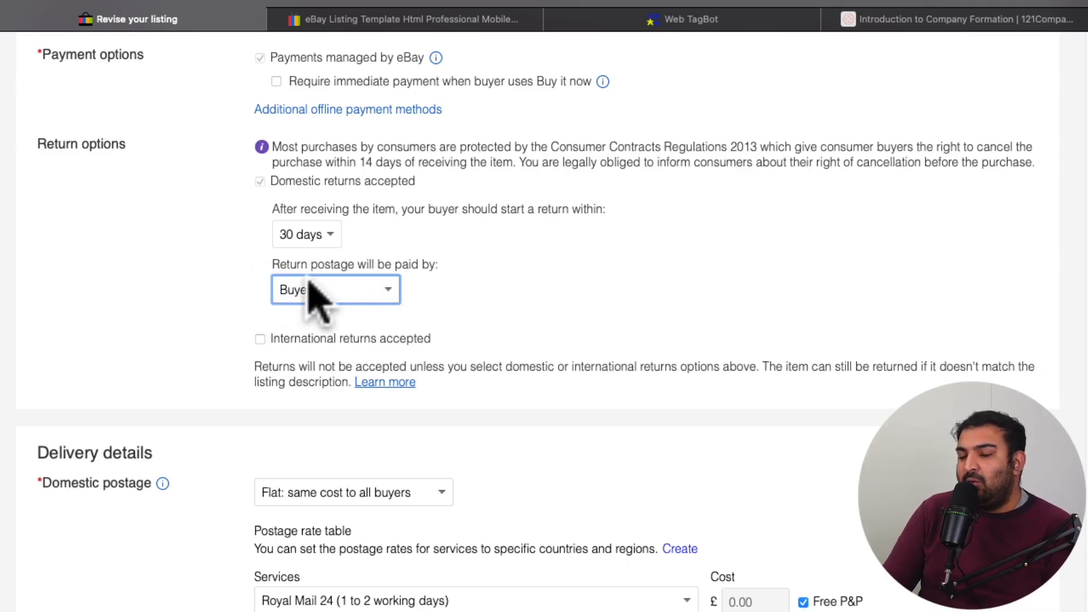
{"action": "scroll", "coordinate": [321, 299], "scroll_direction": "down", "scroll_amount": 1}
{"action": "scroll", "coordinate": [339, 300], "scroll_direction": "down", "scroll_amount": 2}
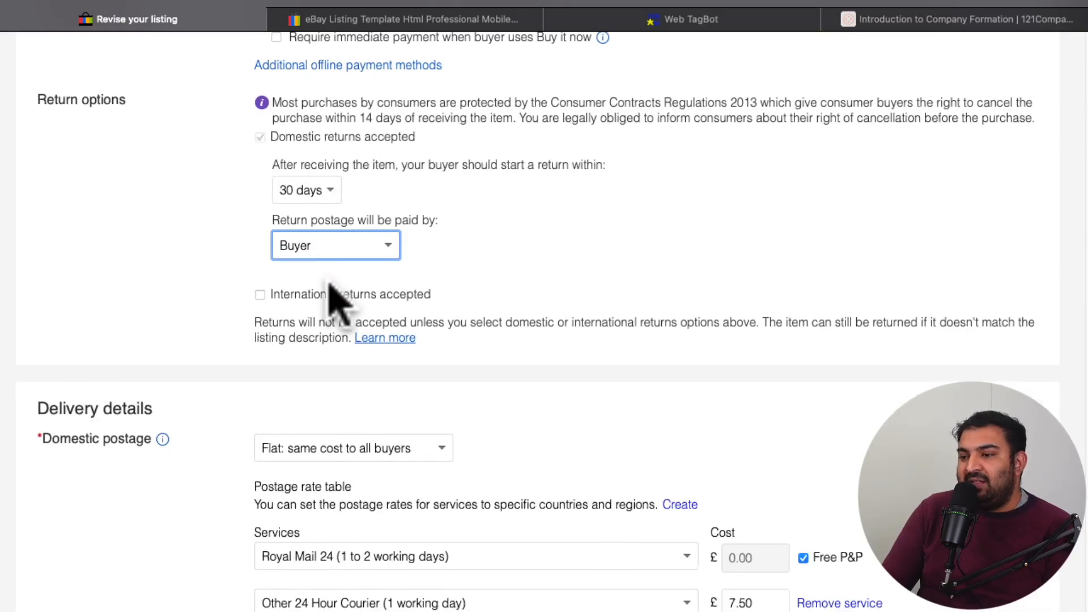
{"action": "scroll", "coordinate": [339, 300], "scroll_direction": "down", "scroll_amount": 1}
{"action": "scroll", "coordinate": [339, 300], "scroll_direction": "down", "scroll_amount": 1}
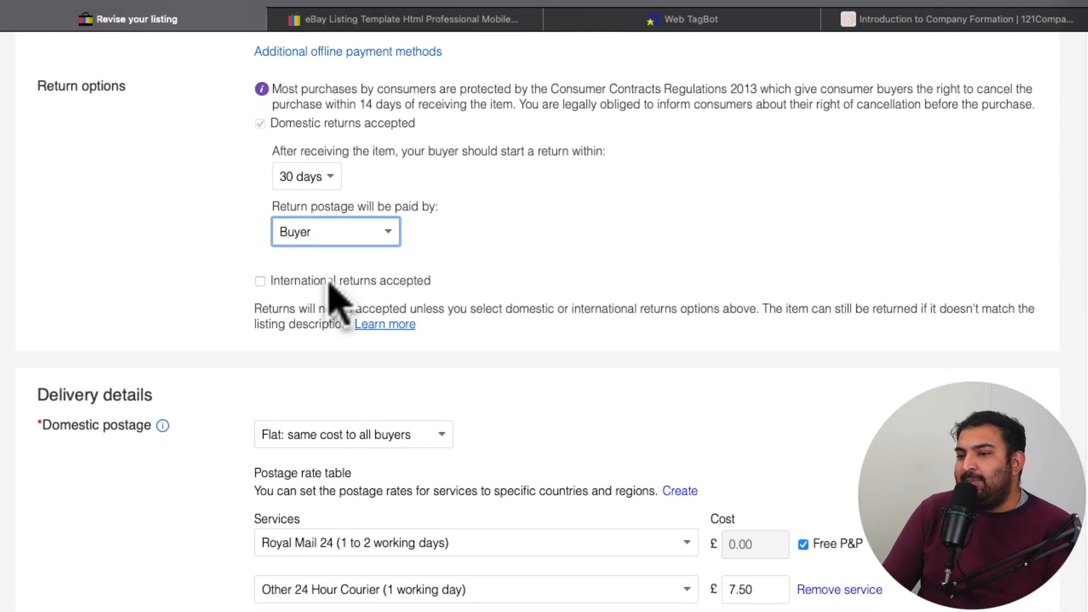
{"action": "scroll", "coordinate": [329, 283], "scroll_direction": "down", "scroll_amount": 1}
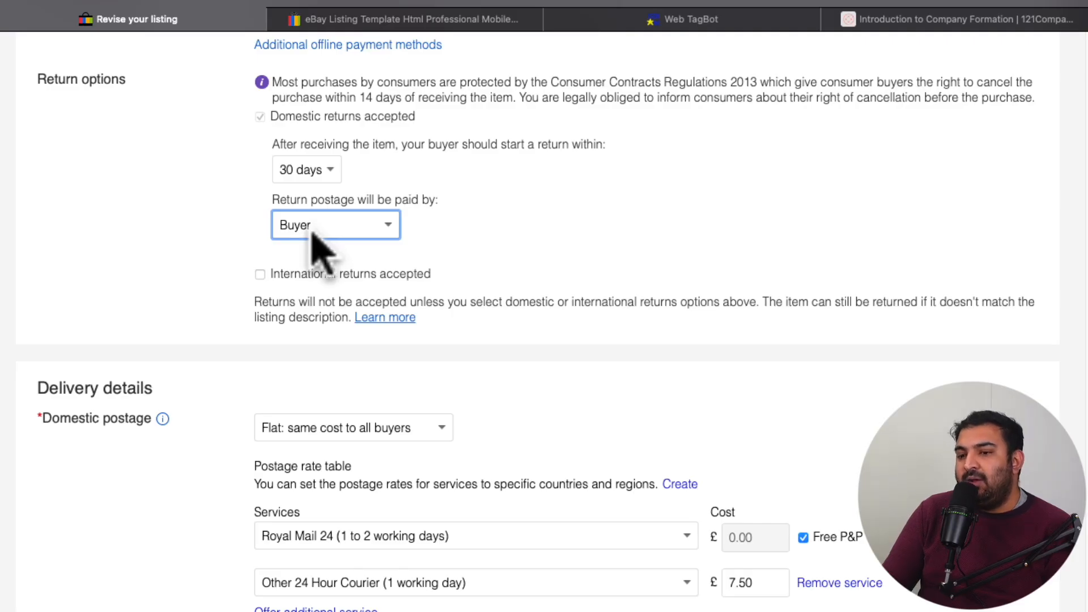
Step: Review the domestic postage types in the delivery details and keep Flat: same cost to all buyers
{"action": "scroll", "coordinate": [316, 243], "scroll_direction": "down", "scroll_amount": 5}
{"action": "scroll", "coordinate": [396, 271], "scroll_direction": "down", "scroll_amount": 3}
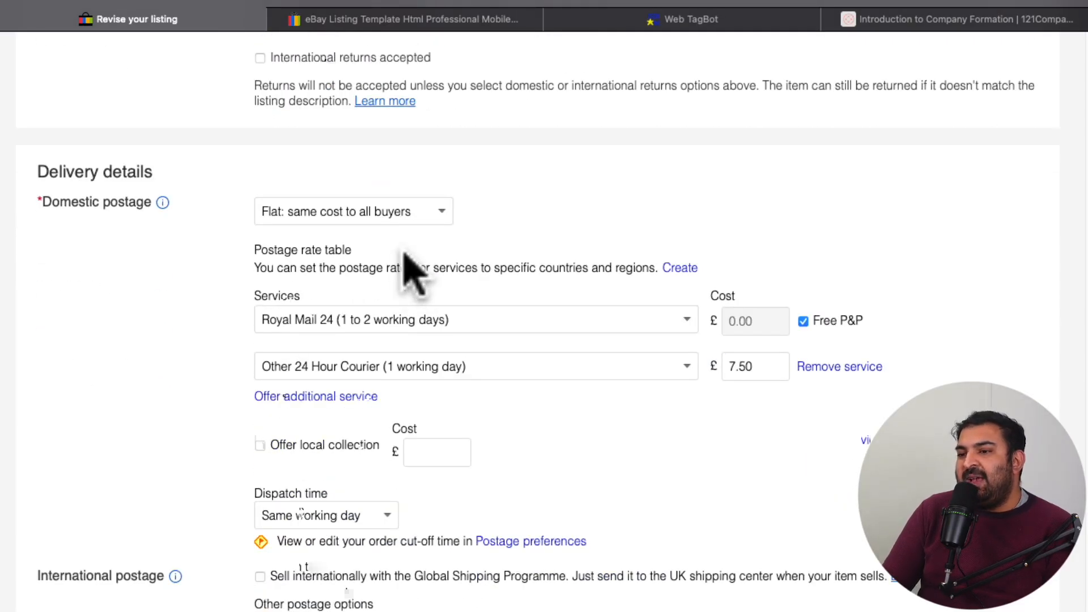
{"action": "scroll", "coordinate": [396, 255], "scroll_direction": "down", "scroll_amount": 1}
{"action": "scroll", "coordinate": [400, 221], "scroll_direction": "down", "scroll_amount": 1}
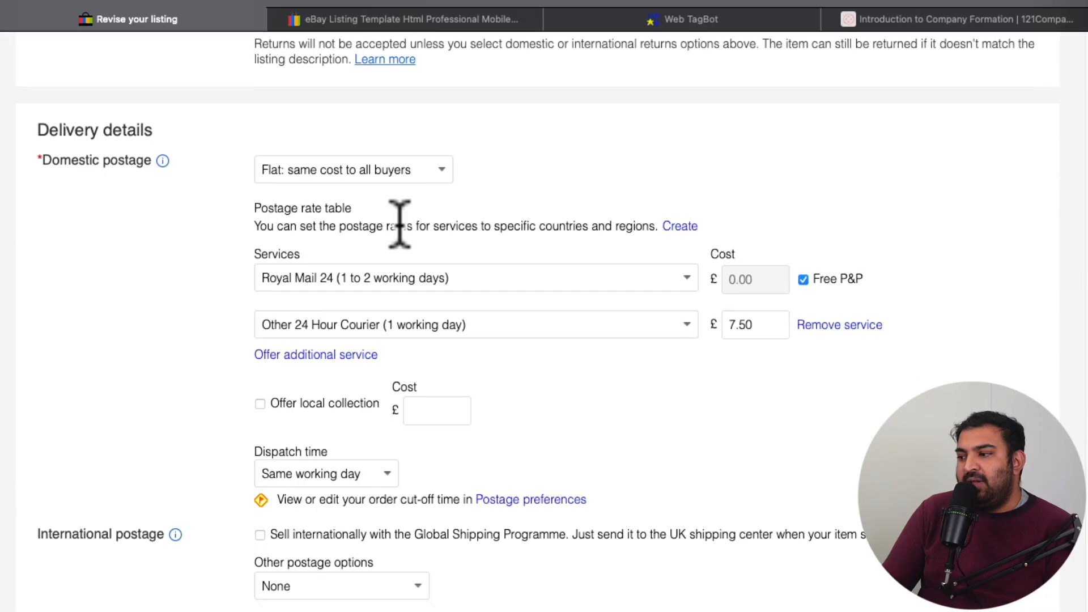
{"action": "left_click", "coordinate": [380, 164]}
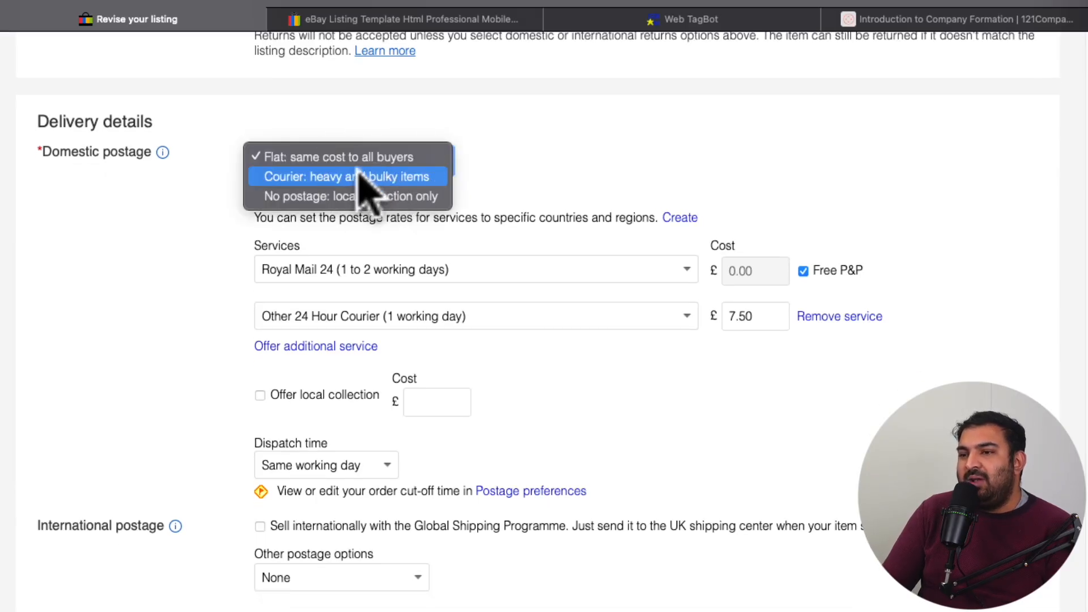
{"action": "left_click", "coordinate": [335, 159]}
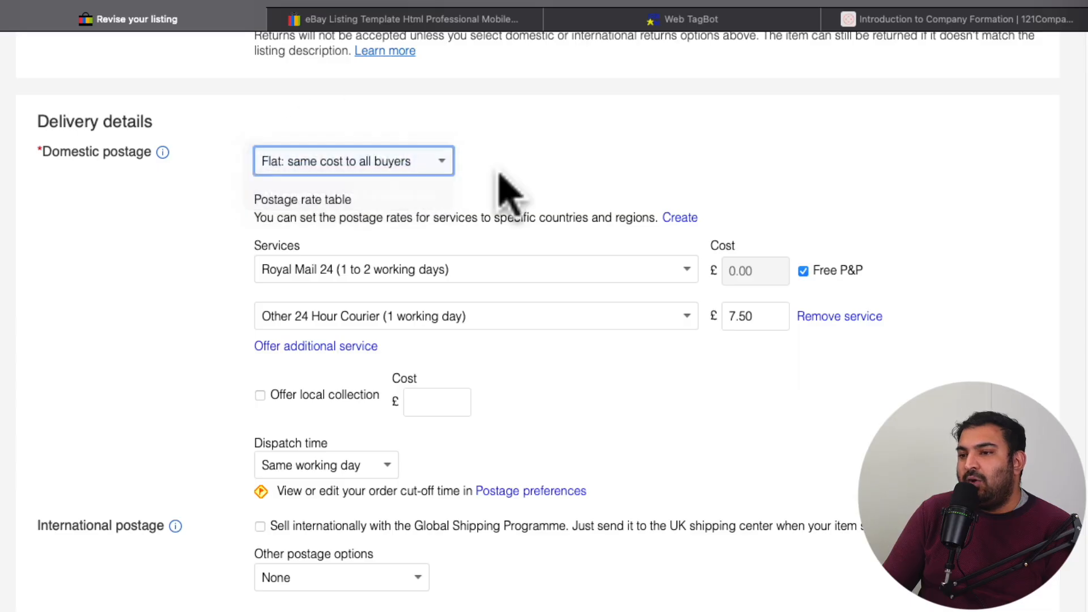
Step: Browse the domestic postage services and set the first service to Yodel 24 (1 working day)
{"action": "scroll", "coordinate": [504, 187], "scroll_direction": "down", "scroll_amount": 3}
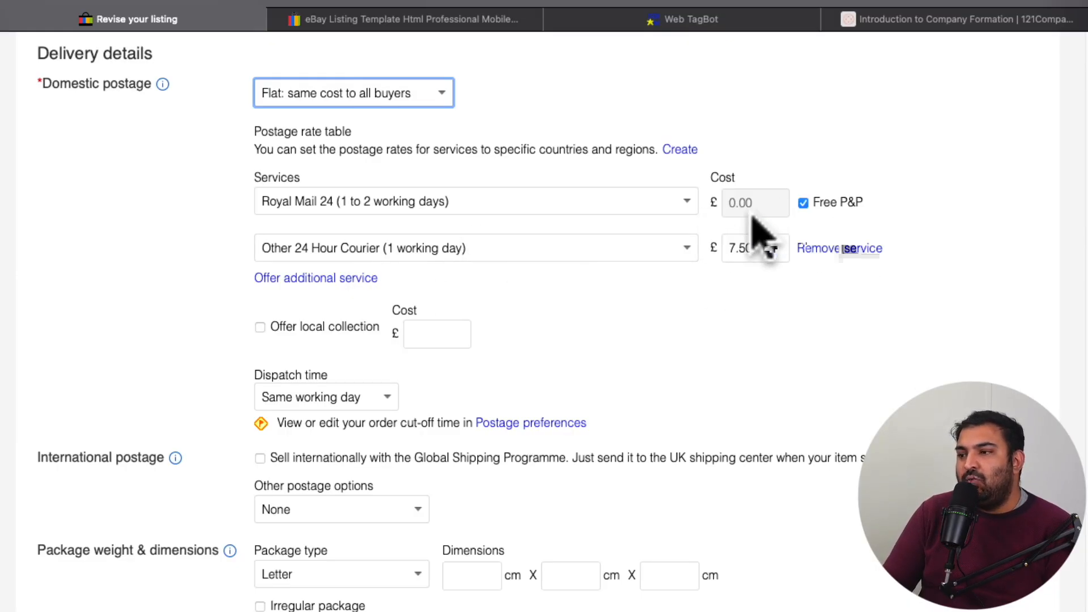
{"action": "left_click", "coordinate": [485, 208]}
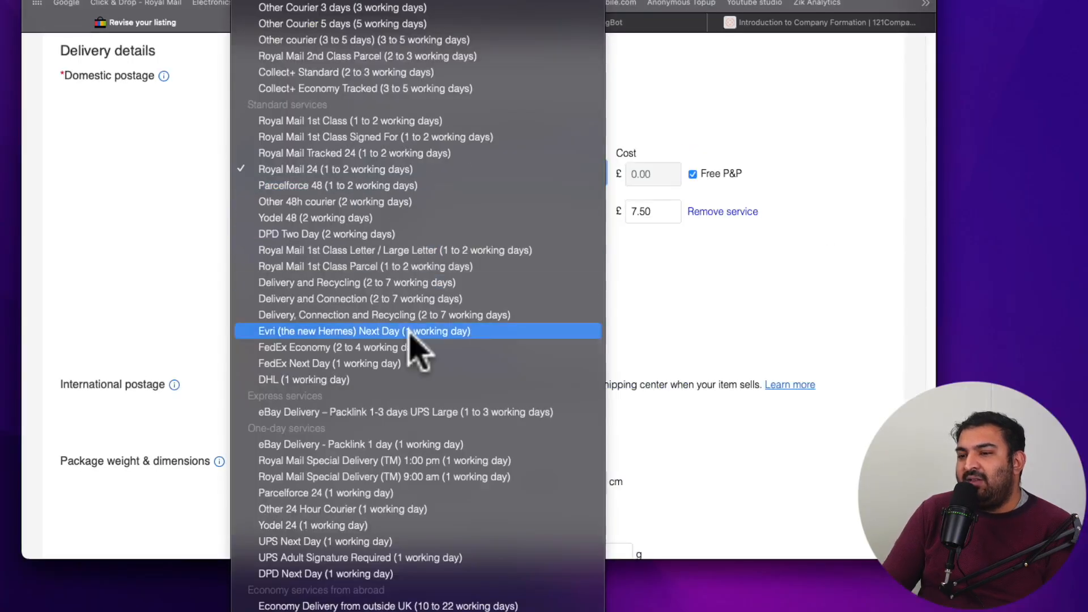
{"action": "scroll", "coordinate": [469, 401], "scroll_direction": "down", "scroll_amount": 3}
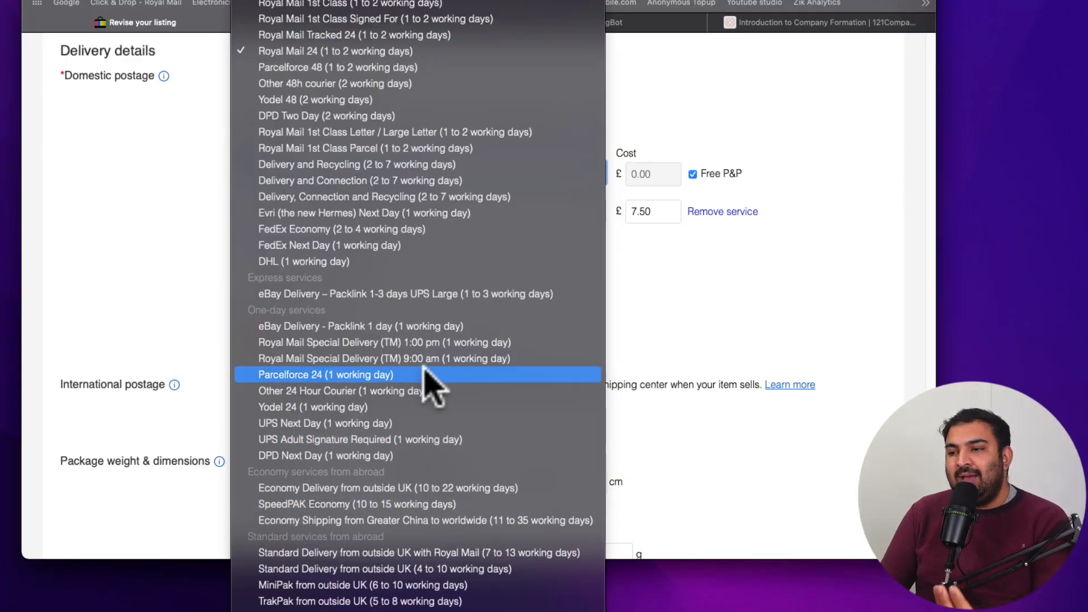
{"action": "scroll", "coordinate": [424, 373], "scroll_direction": "down", "scroll_amount": 3}
{"action": "scroll", "coordinate": [424, 367], "scroll_direction": "down", "scroll_amount": 1}
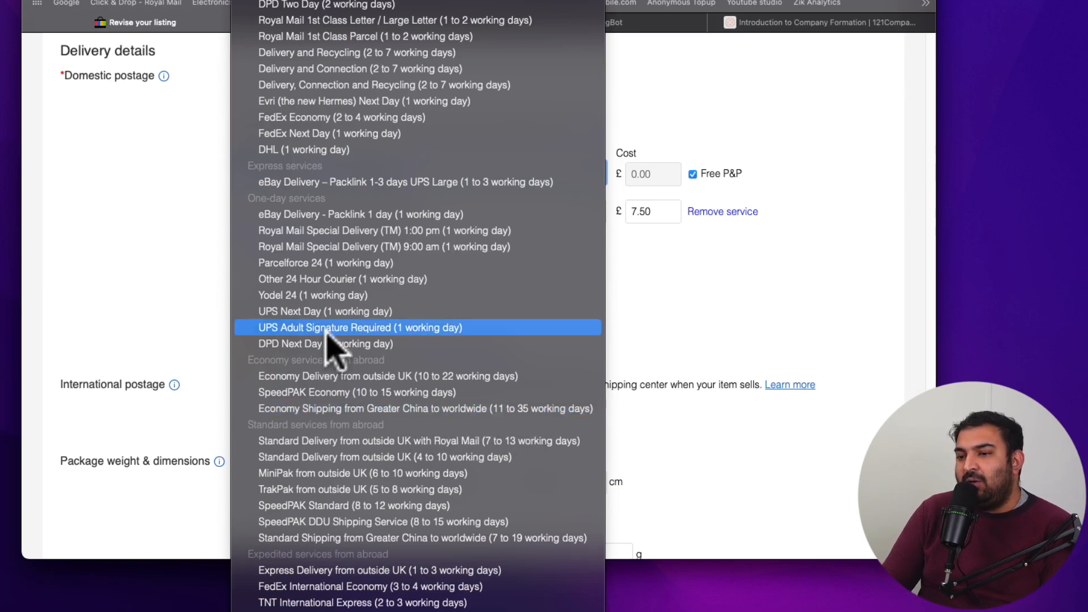
{"action": "scroll", "coordinate": [334, 340], "scroll_direction": "up", "scroll_amount": 2}
{"action": "scroll", "coordinate": [328, 334], "scroll_direction": "up", "scroll_amount": 5}
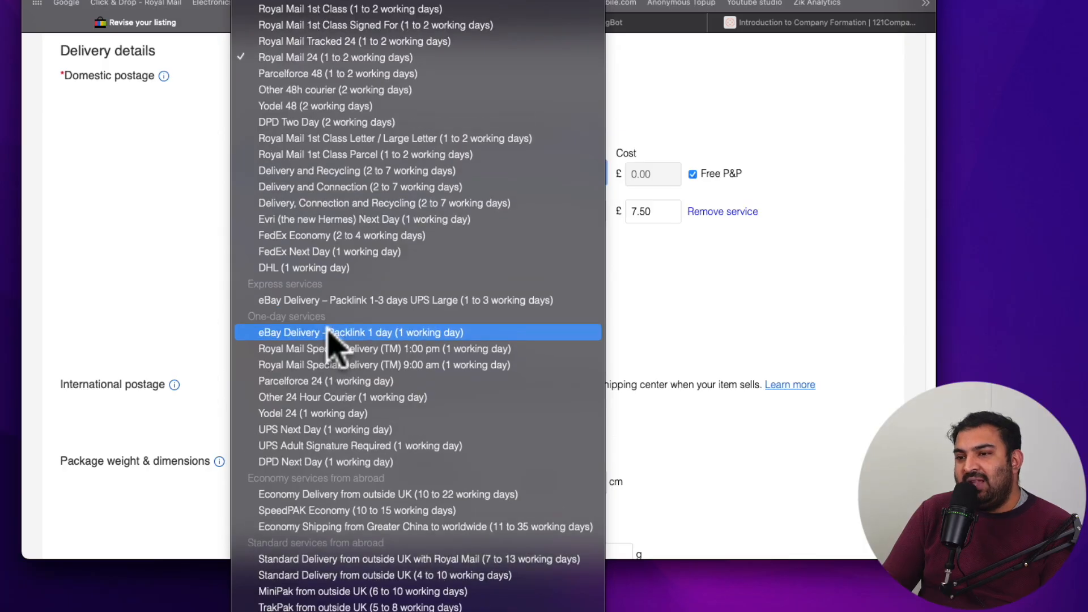
{"action": "scroll", "coordinate": [335, 345], "scroll_direction": "up", "scroll_amount": 3}
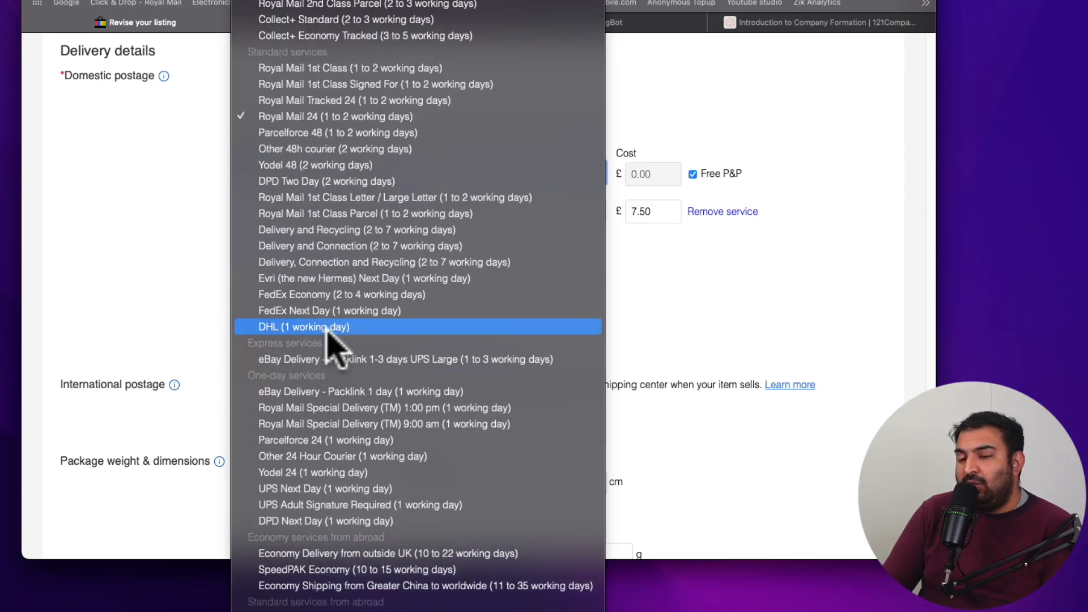
{"action": "scroll", "coordinate": [331, 343], "scroll_direction": "up", "scroll_amount": 3}
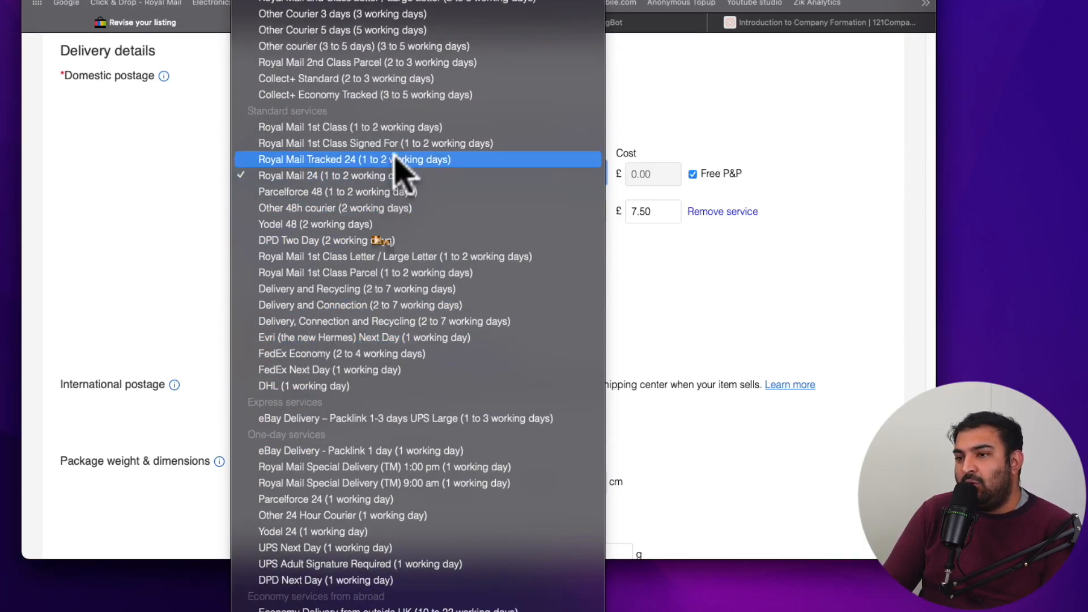
{"action": "scroll", "coordinate": [396, 173], "scroll_direction": "down", "scroll_amount": 2}
{"action": "scroll", "coordinate": [392, 170], "scroll_direction": "down", "scroll_amount": 4}
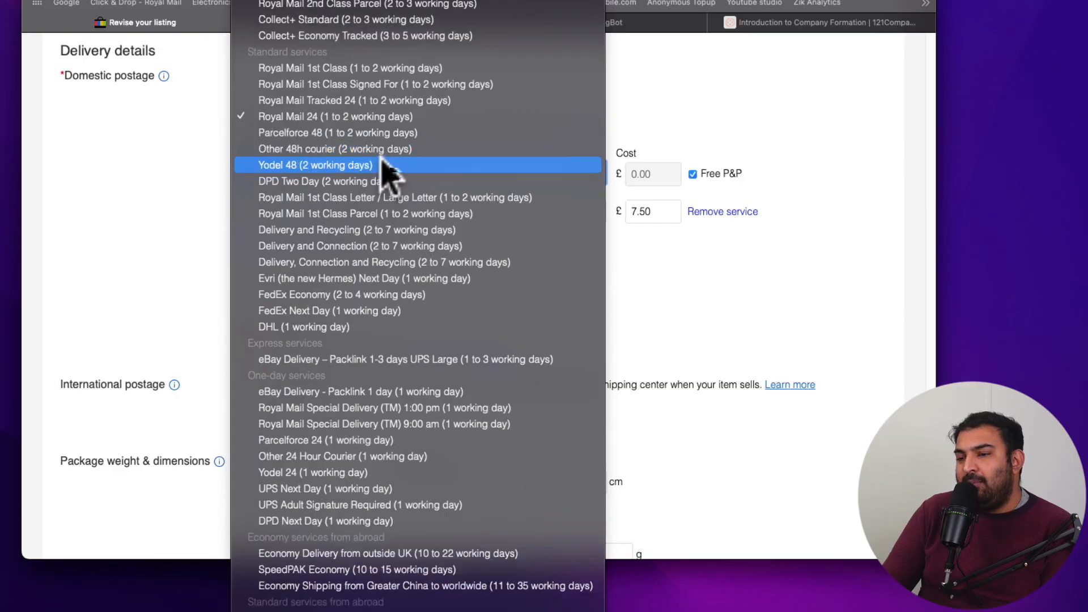
{"action": "scroll", "coordinate": [388, 172], "scroll_direction": "up", "scroll_amount": 2}
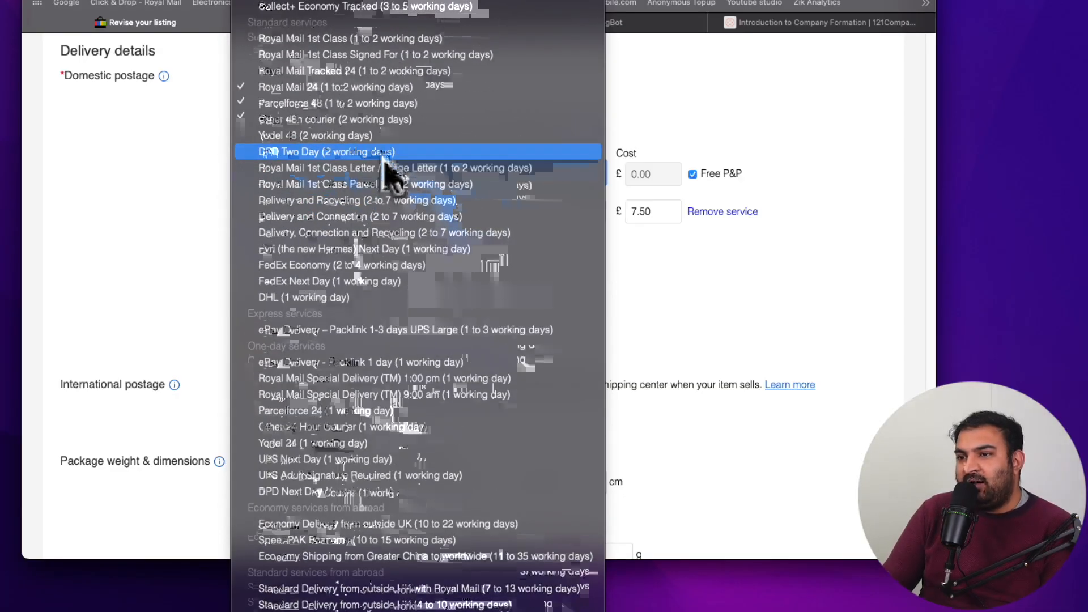
{"action": "scroll", "coordinate": [384, 161], "scroll_direction": "up", "scroll_amount": 2}
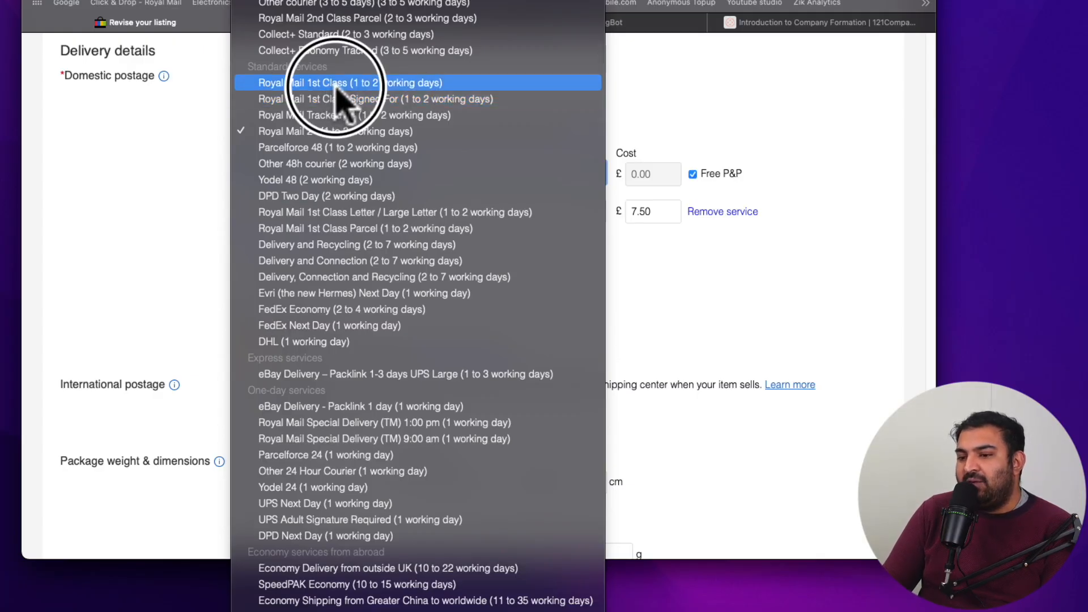
{"action": "left_click", "coordinate": [419, 486]}
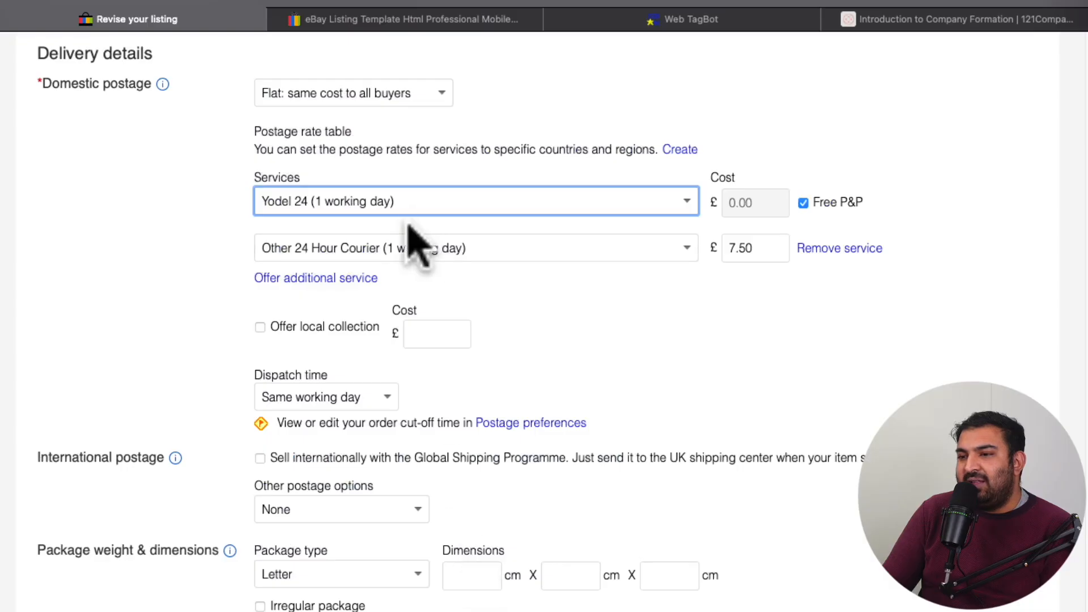
Step: Look through the service list for the first domestic postage service again without changing the selection
{"action": "left_click", "coordinate": [364, 170]}
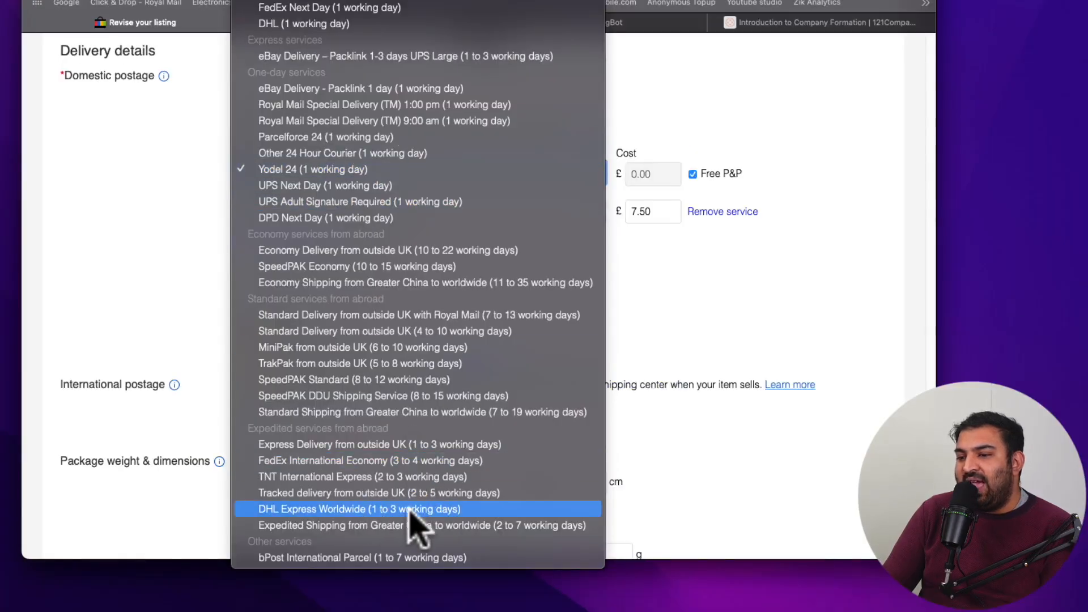
{"action": "scroll", "coordinate": [413, 345], "scroll_direction": "up", "scroll_amount": 3}
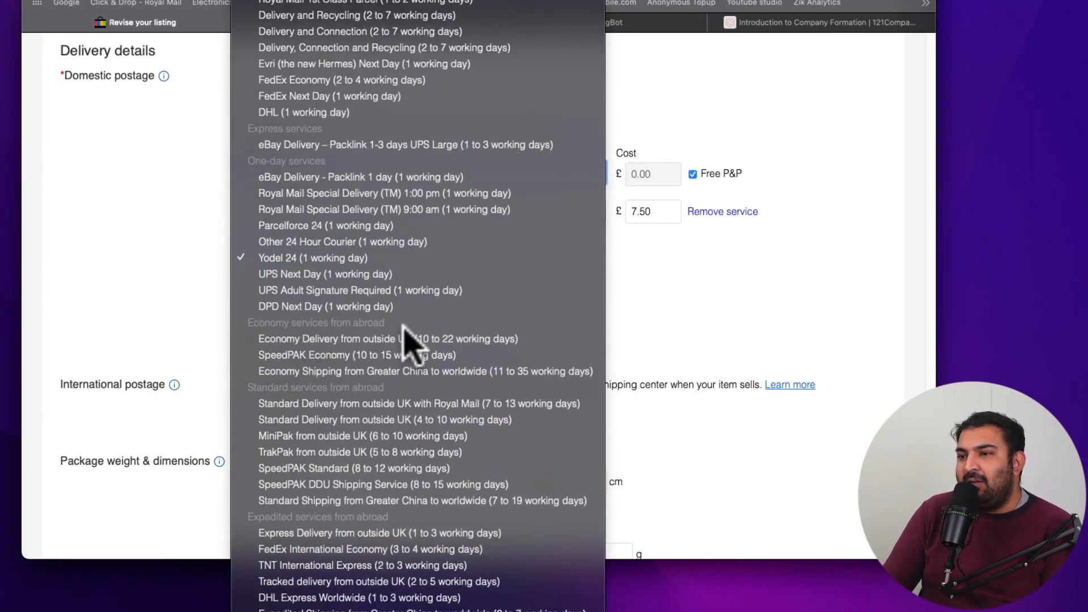
{"action": "scroll", "coordinate": [417, 273], "scroll_direction": "up", "scroll_amount": 5}
{"action": "scroll", "coordinate": [417, 273], "scroll_direction": "up", "scroll_amount": 3}
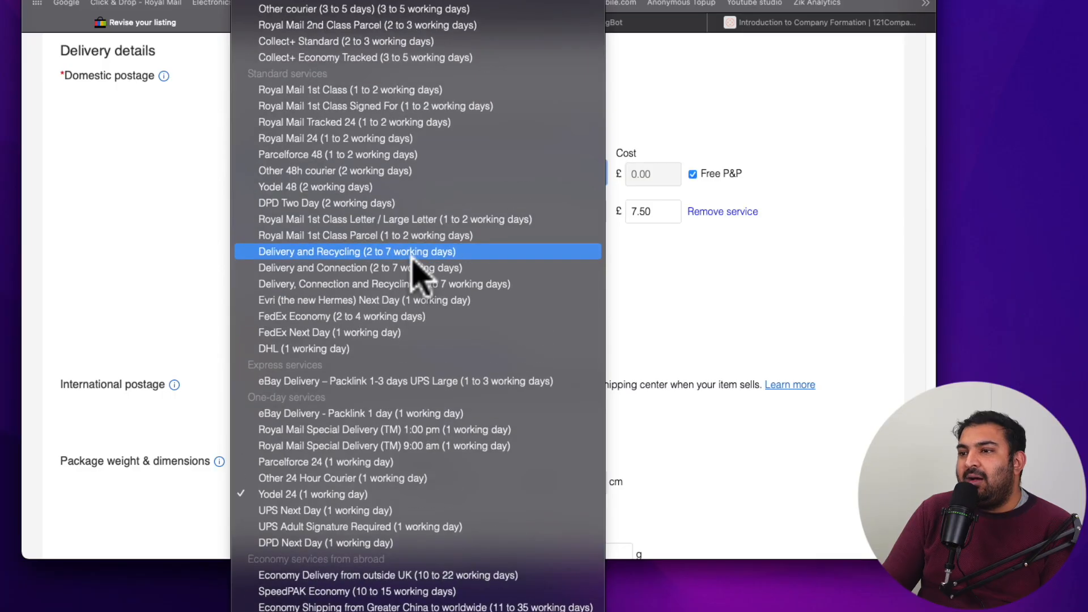
{"action": "scroll", "coordinate": [430, 273], "scroll_direction": "up", "scroll_amount": 4}
{"action": "left_click", "coordinate": [719, 308]}
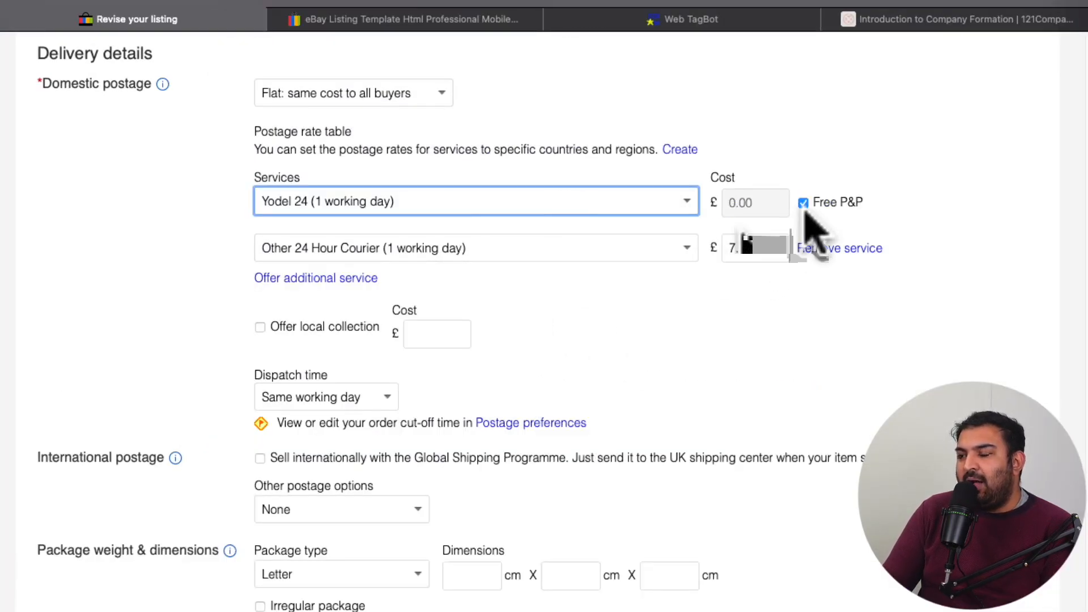
Step: Turn off Free P&P for the first postage service to try its cost field, and turn Free P&P back on
{"action": "left_click", "coordinate": [804, 203]}
{"action": "left_click", "coordinate": [746, 203]}
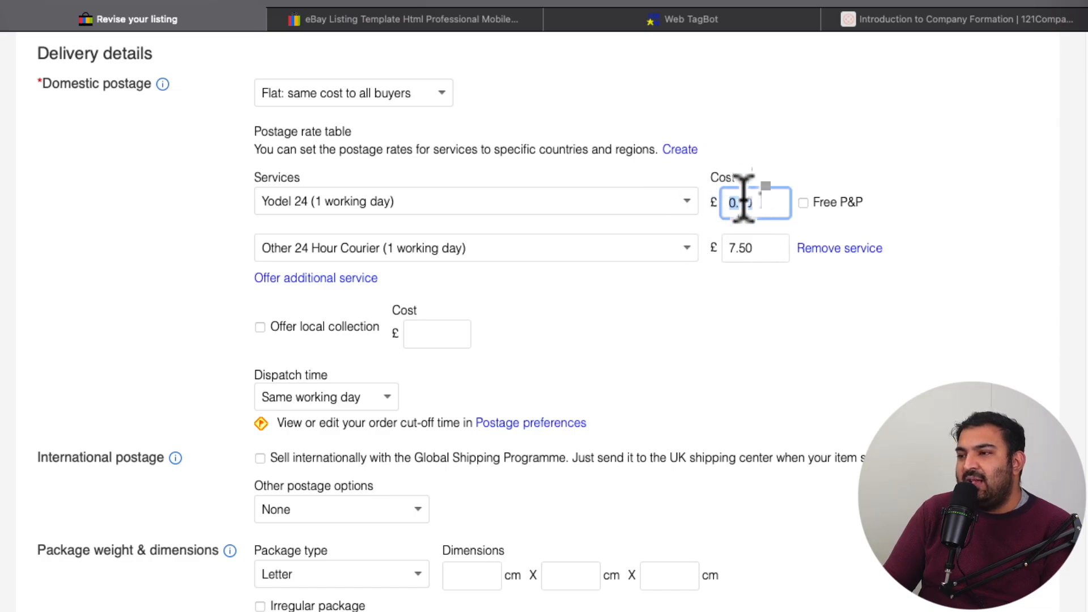
{"action": "double_click", "coordinate": [802, 202]}
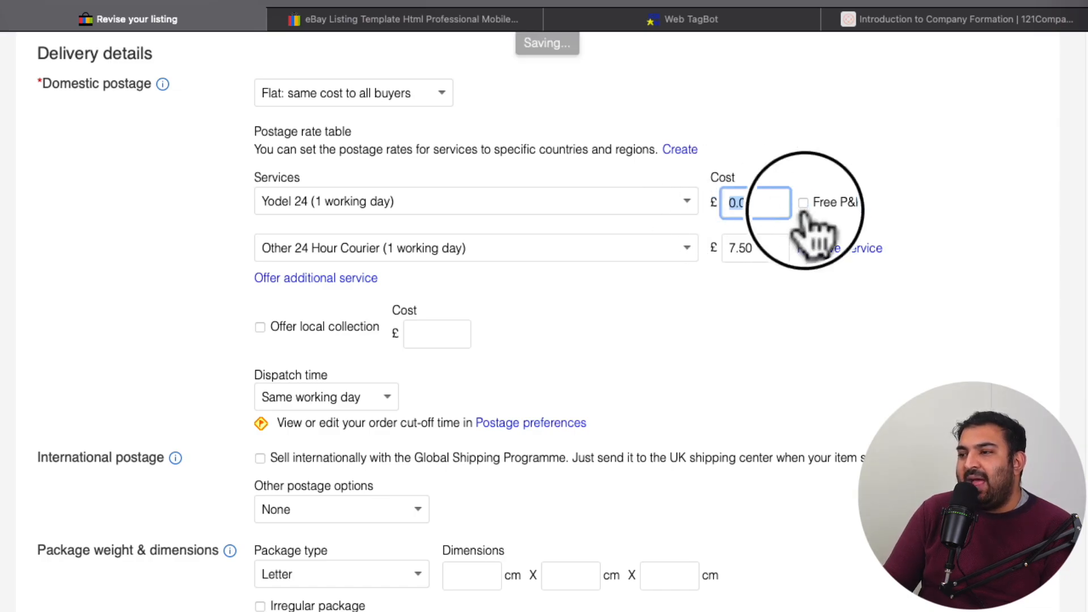
{"action": "left_click", "coordinate": [800, 202]}
Step: Check the second domestic postage service and its cost, keeping Other 24 Hour Courier (1 working day) selected
{"action": "scroll", "coordinate": [805, 224], "scroll_direction": "down", "scroll_amount": 1}
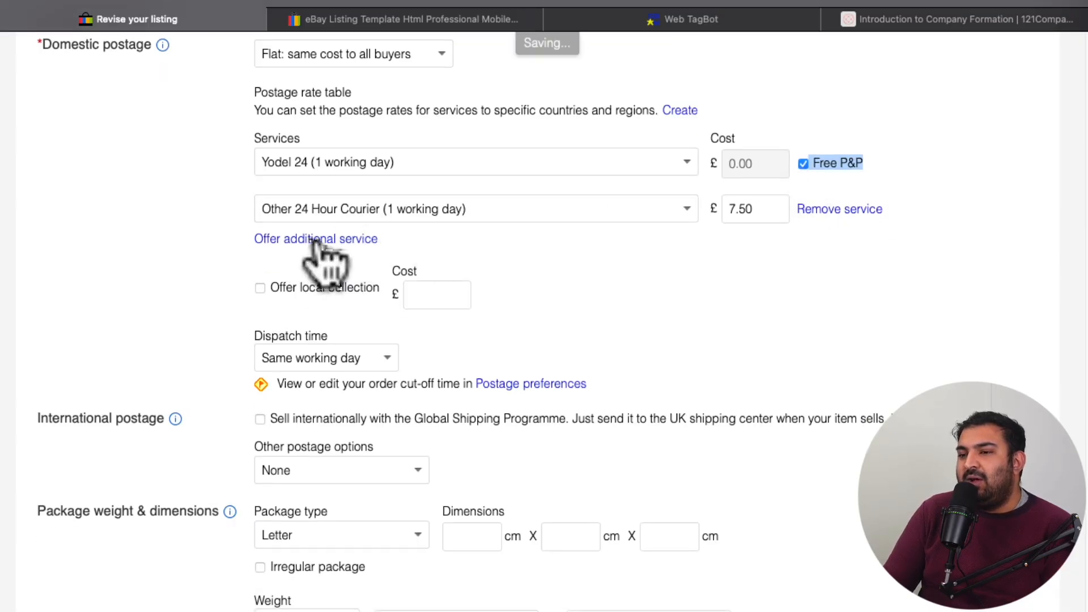
{"action": "left_click", "coordinate": [504, 213]}
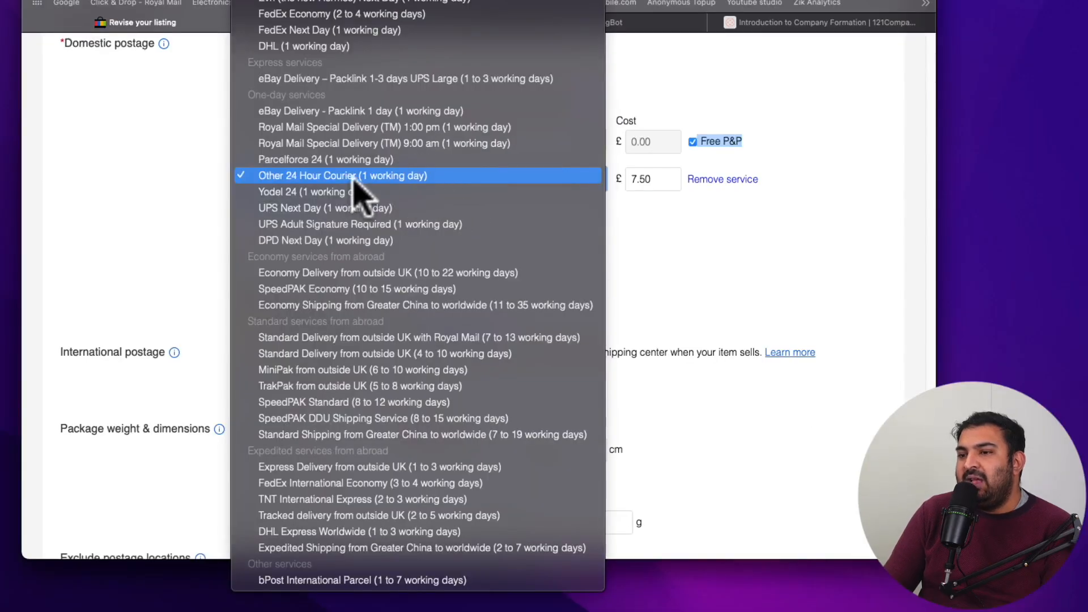
{"action": "left_click", "coordinate": [332, 180]}
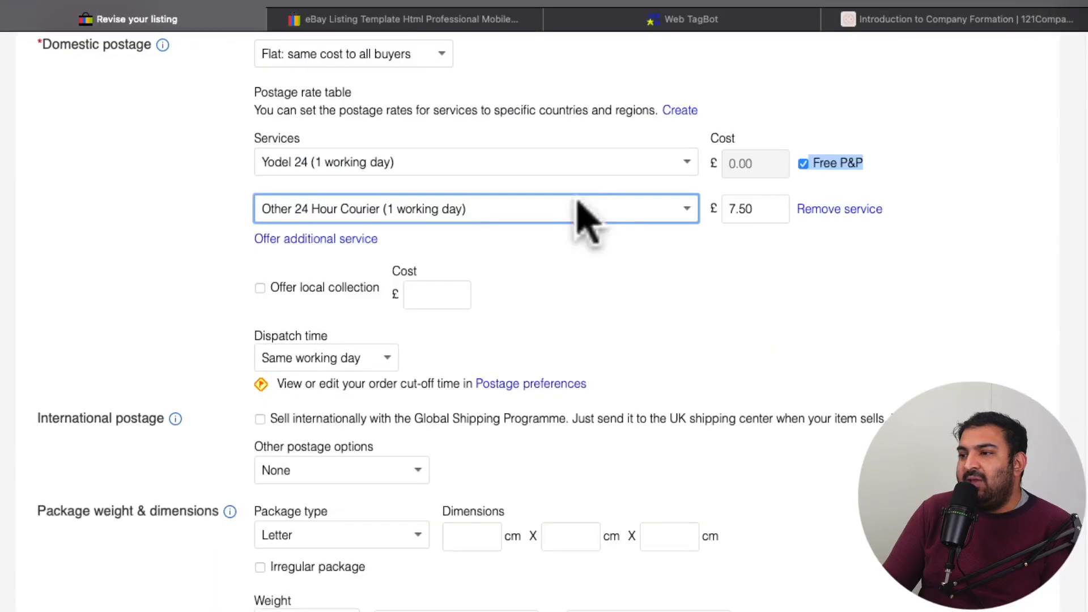
{"action": "left_click", "coordinate": [659, 179]}
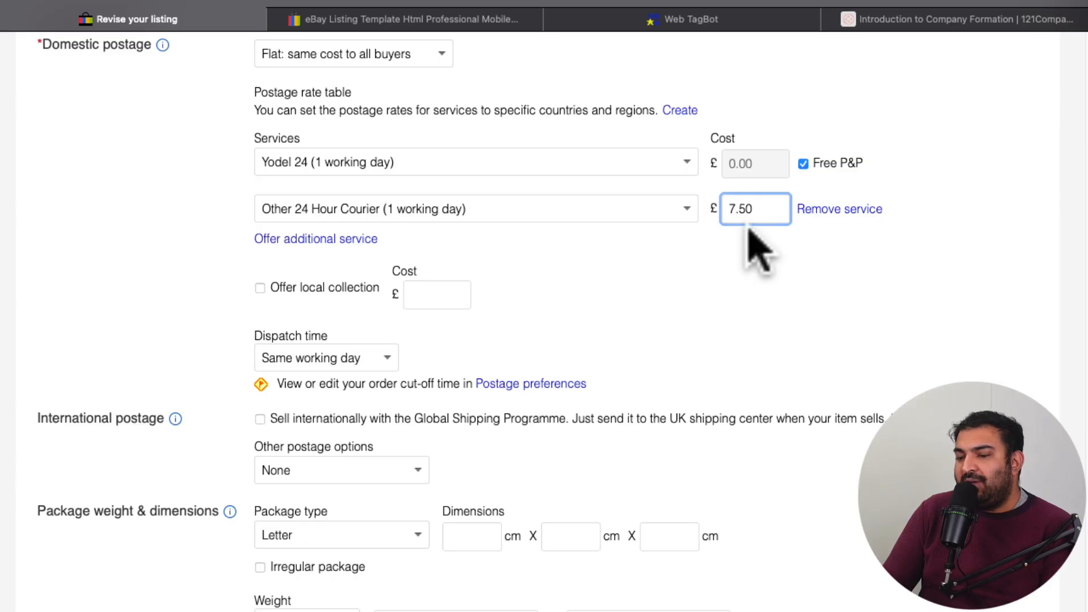
Step: Remove the additional Other 24 Hour Courier service from the domestic postage options
{"action": "scroll", "coordinate": [760, 249], "scroll_direction": "down", "scroll_amount": 1}
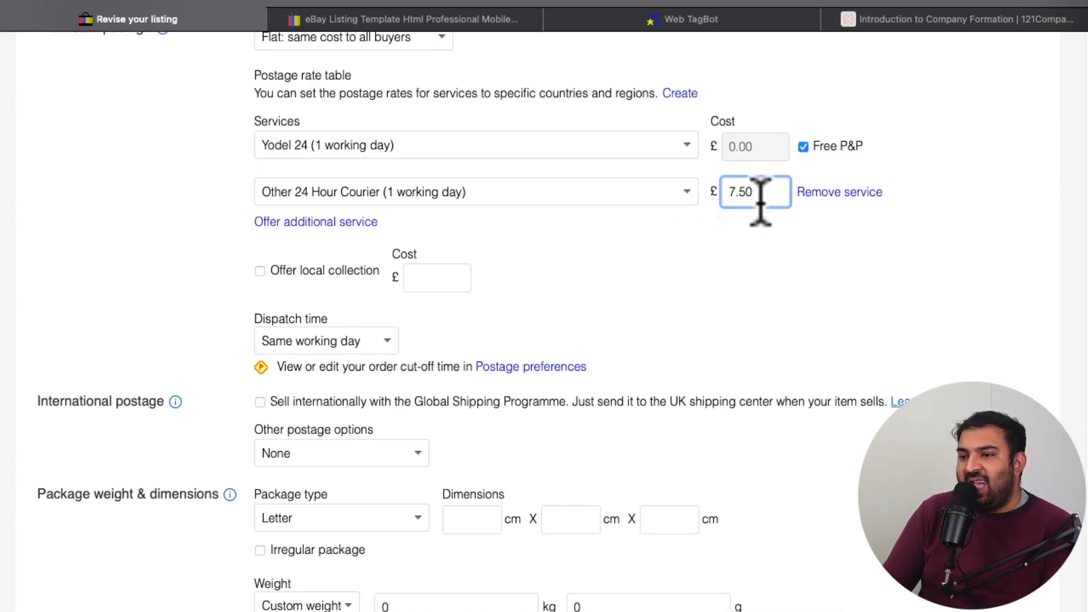
{"action": "left_click", "coordinate": [709, 220]}
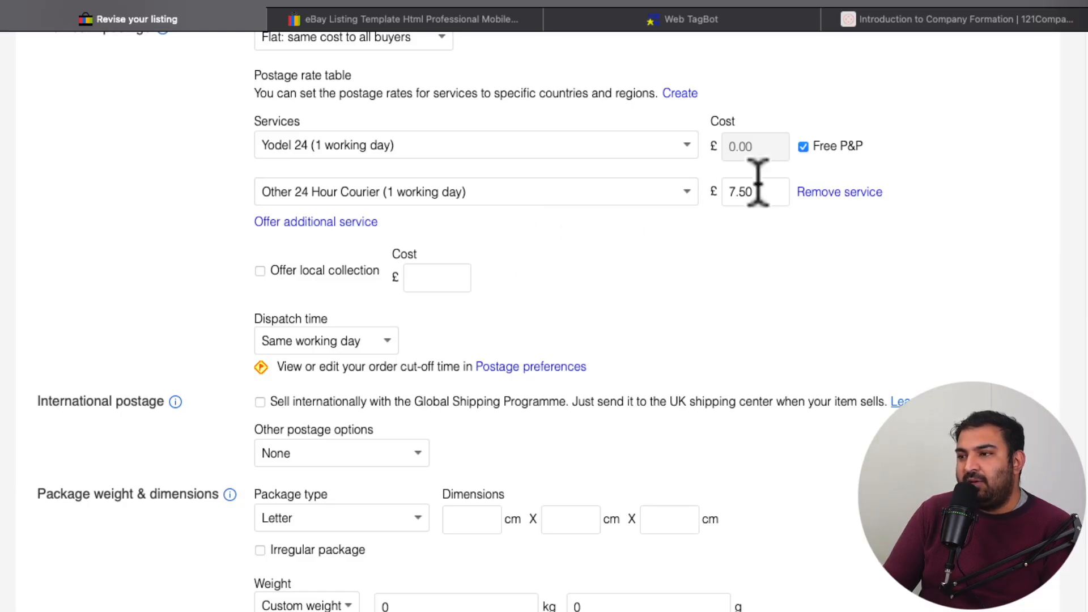
{"action": "left_click", "coordinate": [819, 193]}
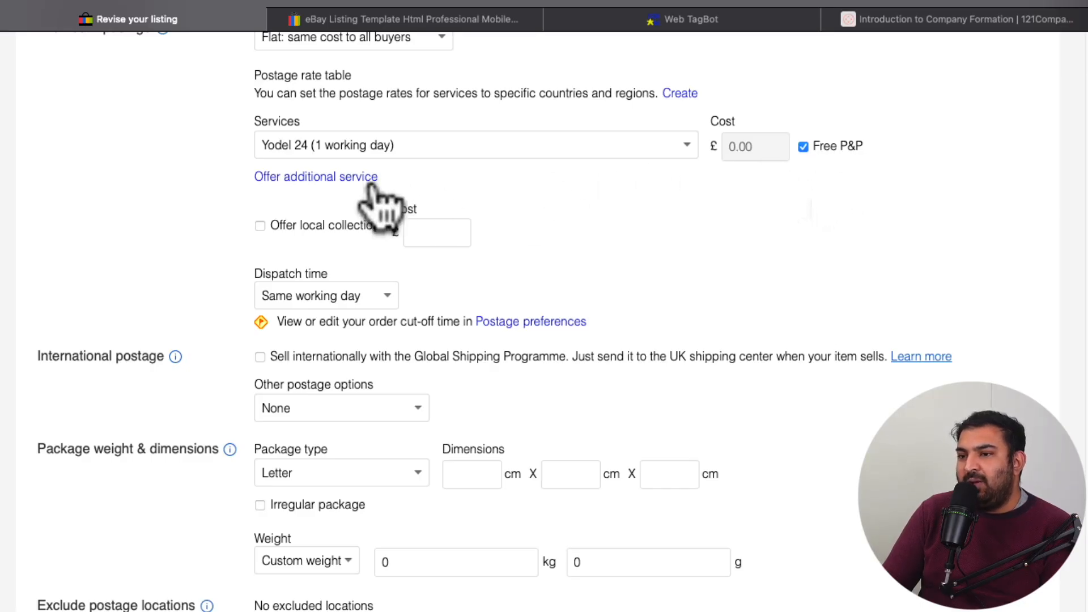
Step: Add an empty additional service row to the domestic postage options and look through the dispatch time choices
{"action": "left_click", "coordinate": [351, 179]}
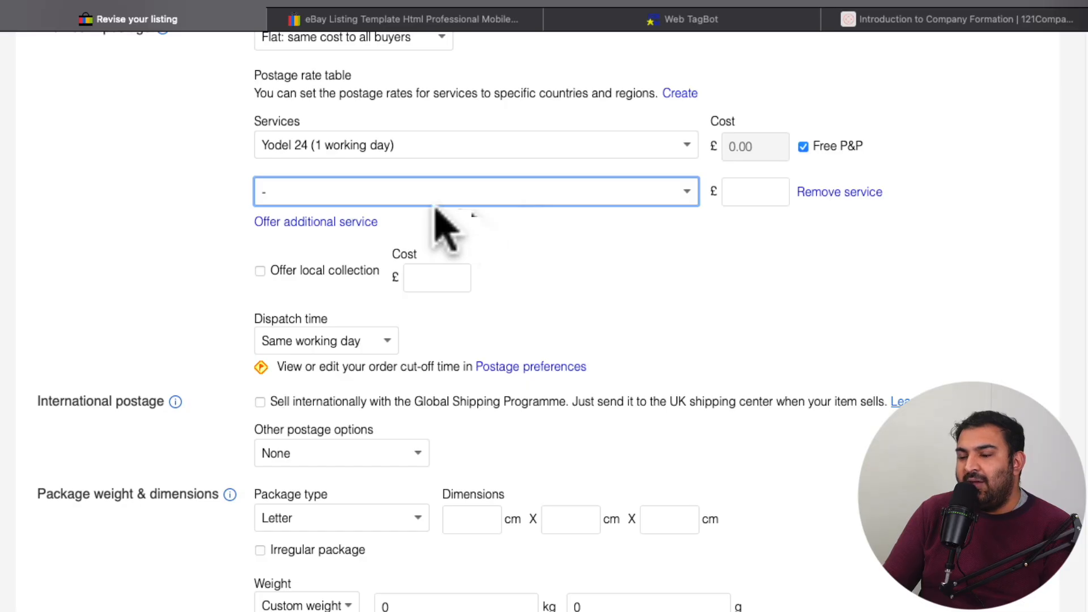
{"action": "scroll", "coordinate": [445, 227], "scroll_direction": "down", "scroll_amount": 1}
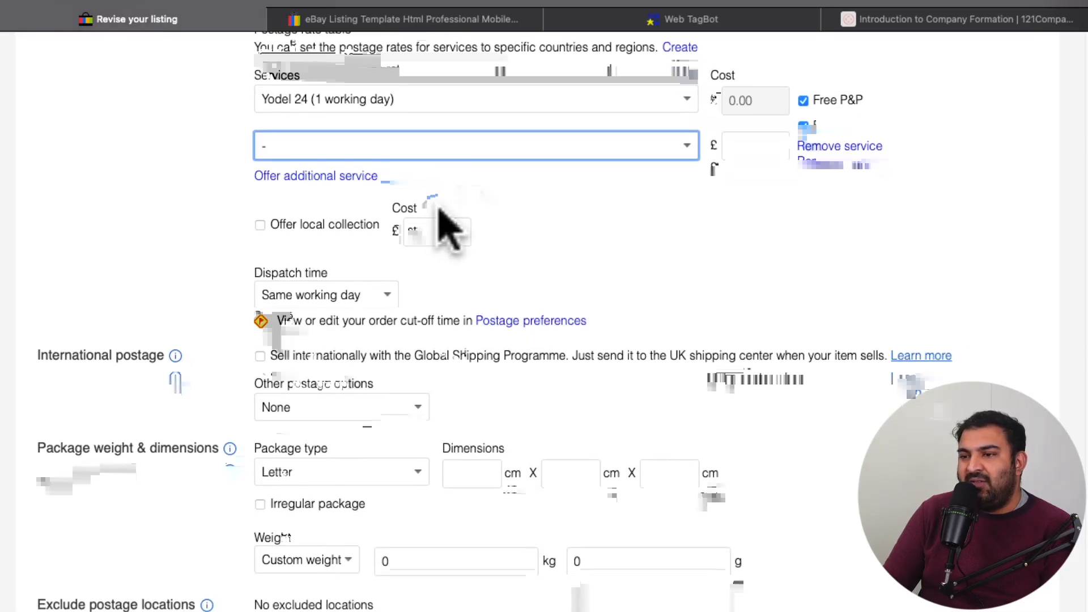
{"action": "scroll", "coordinate": [442, 221], "scroll_direction": "down", "scroll_amount": 2}
{"action": "left_click", "coordinate": [339, 220]}
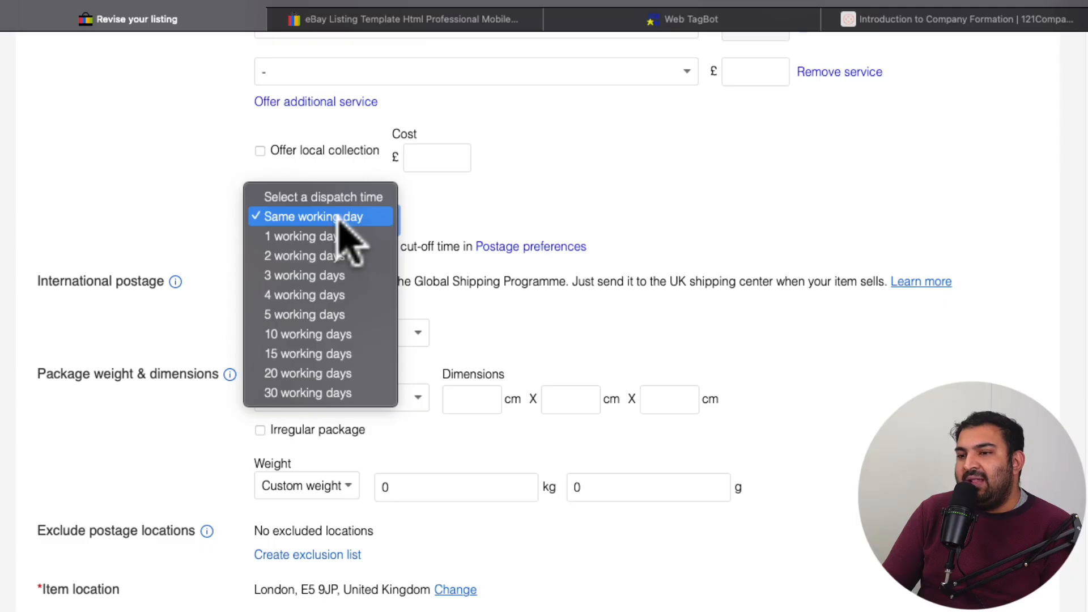
{"action": "left_click", "coordinate": [461, 227]}
Step: Look through the service list for the first domestic postage service, keeping Yodel 24 (1 working day) selected
{"action": "scroll", "coordinate": [430, 233], "scroll_direction": "up", "scroll_amount": 6}
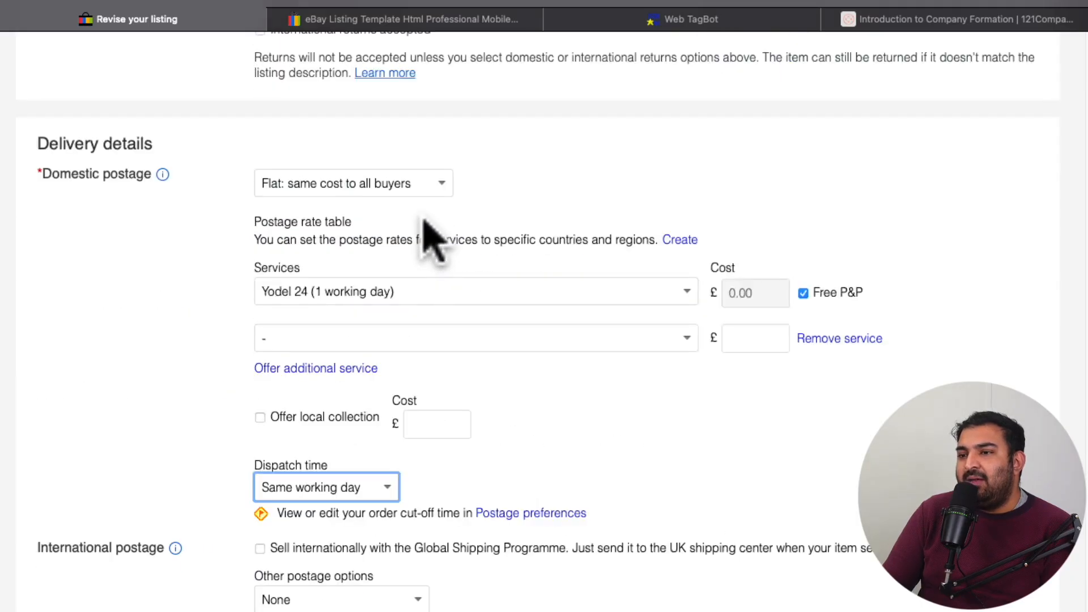
{"action": "scroll", "coordinate": [425, 258], "scroll_direction": "down", "scroll_amount": 2}
{"action": "left_click", "coordinate": [391, 314]}
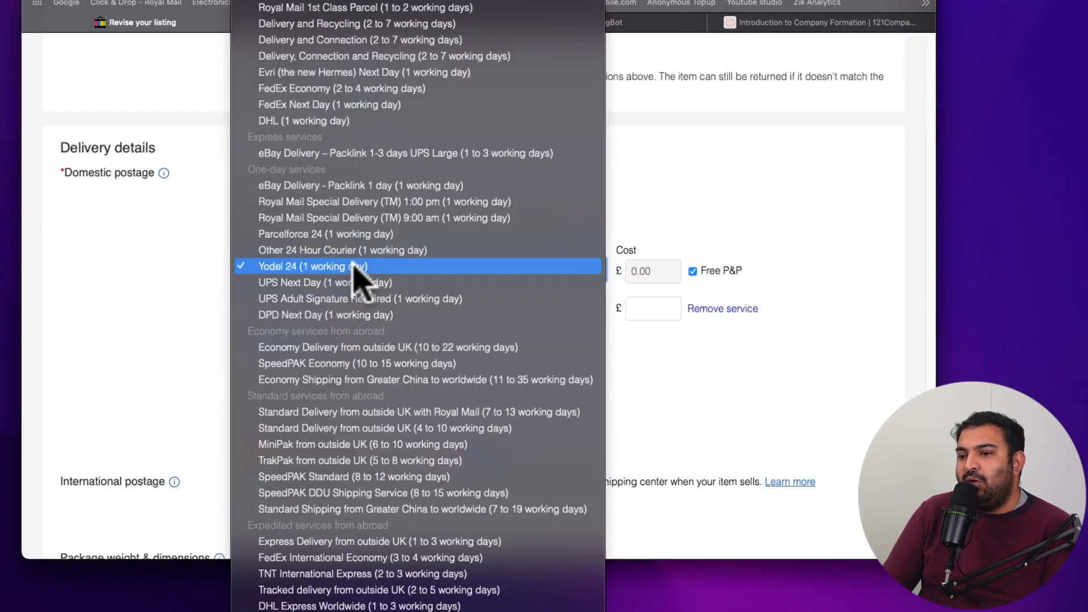
{"action": "left_click", "coordinate": [705, 382]}
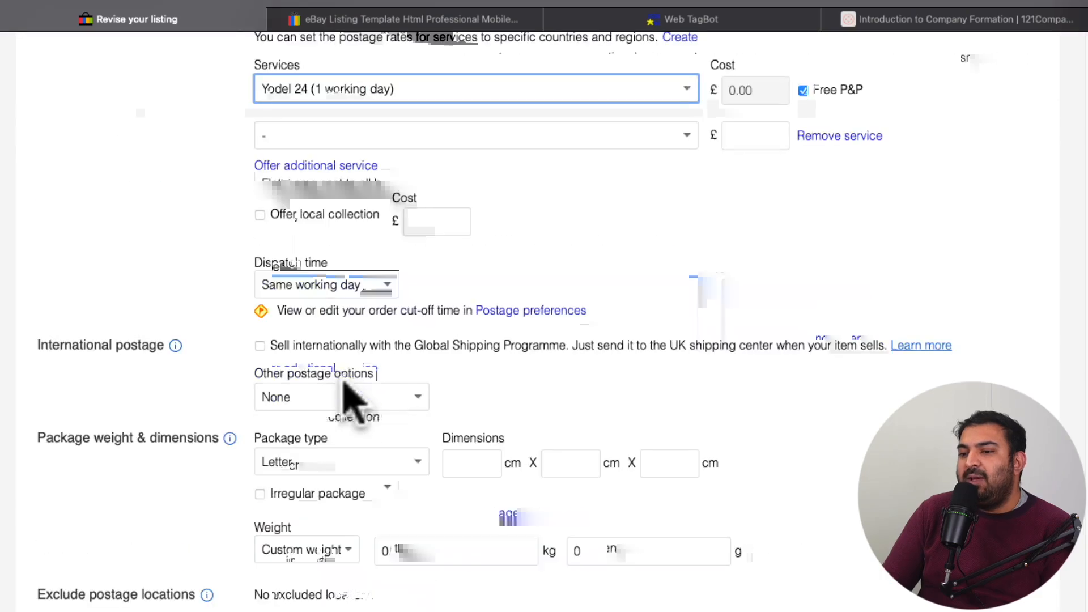
Step: Review the available dispatch times and keep Same working day selected
{"action": "left_click", "coordinate": [352, 286]}
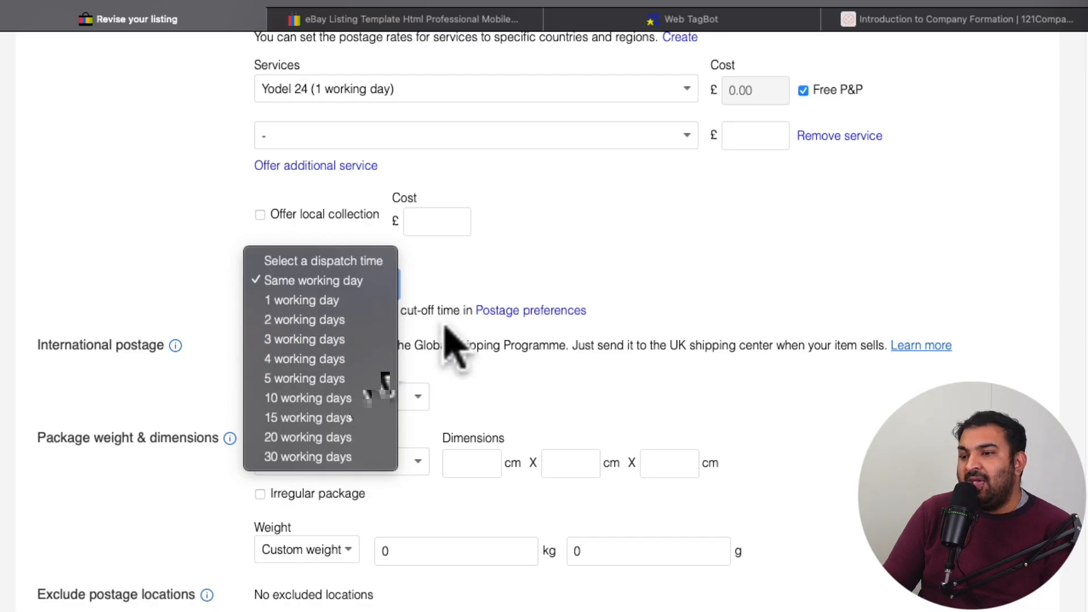
{"action": "left_click", "coordinate": [485, 265]}
{"action": "left_click", "coordinate": [356, 284]}
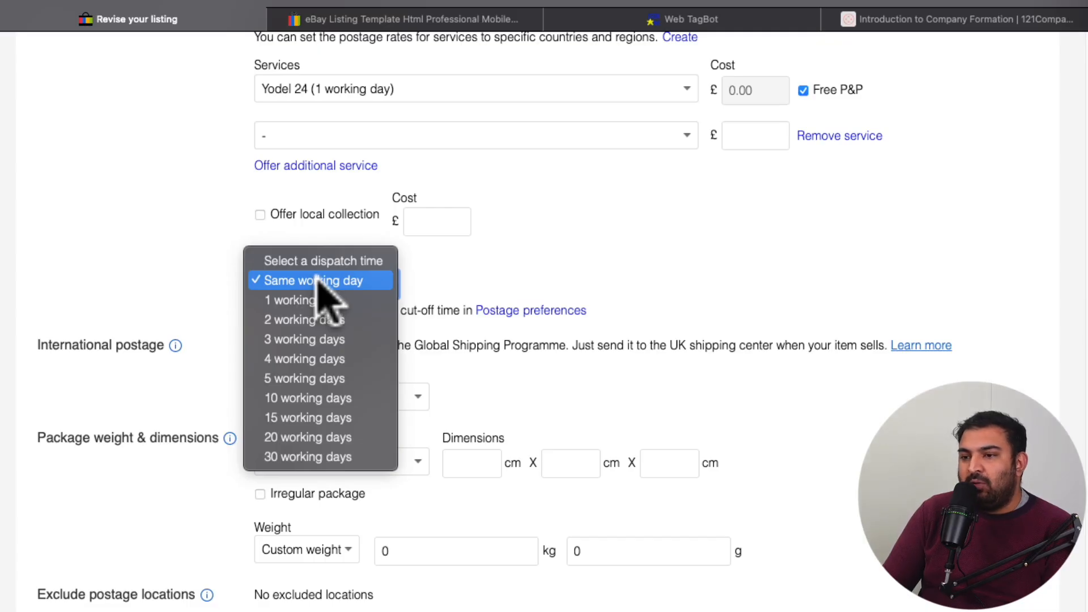
{"action": "left_click", "coordinate": [320, 281]}
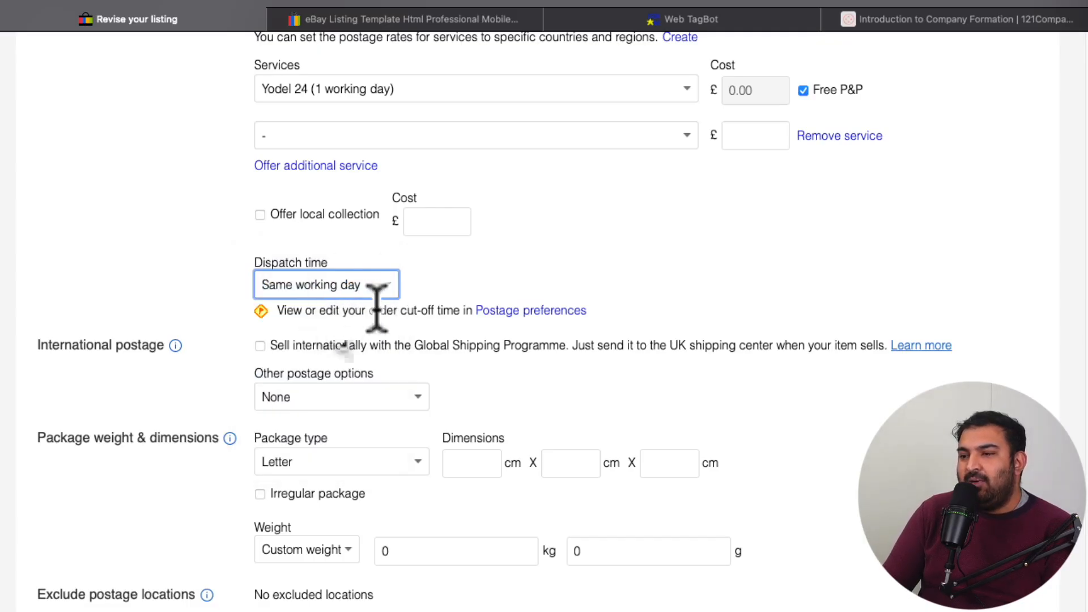
{"action": "scroll", "coordinate": [368, 281], "scroll_direction": "down", "scroll_amount": 1}
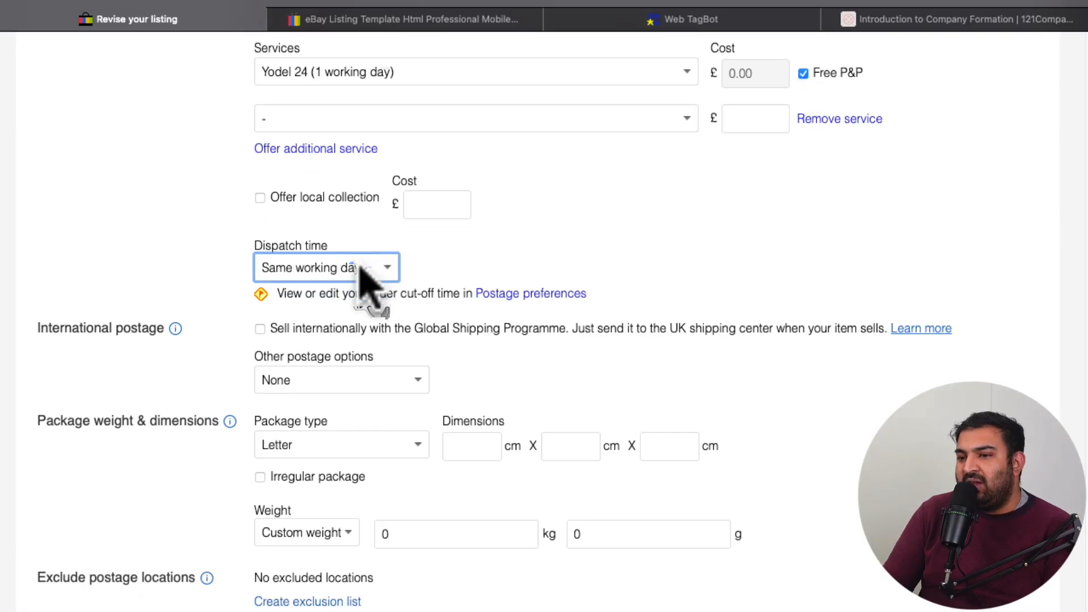
Step: Try selling internationally with the Global Shipping Programme, toggling the option on and off and leaving it turned off
{"action": "scroll", "coordinate": [397, 252], "scroll_direction": "down", "scroll_amount": 2}
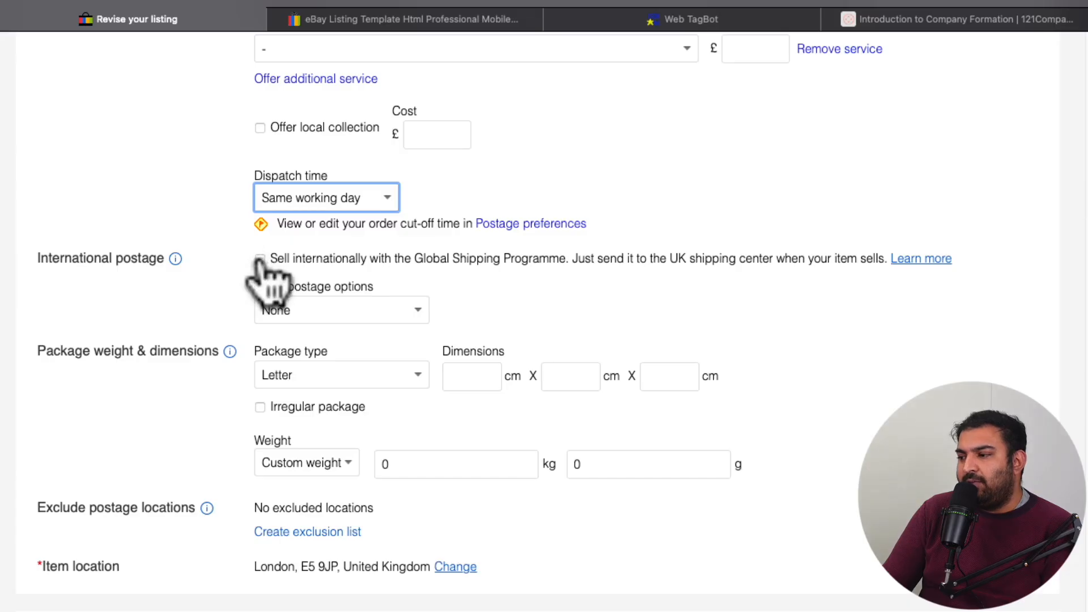
{"action": "left_click", "coordinate": [260, 260]}
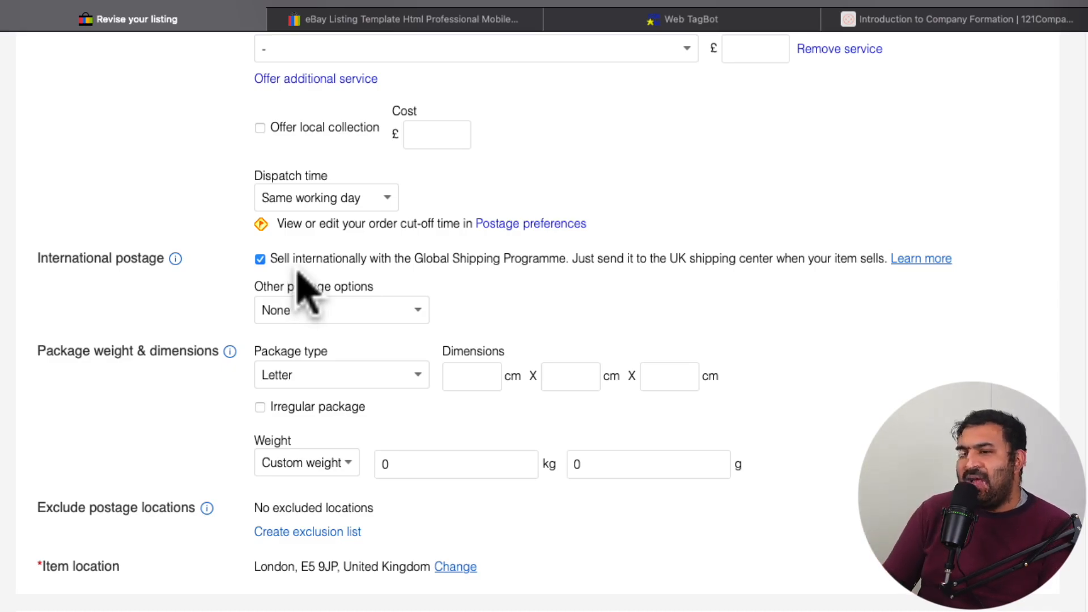
{"action": "left_click", "coordinate": [260, 259]}
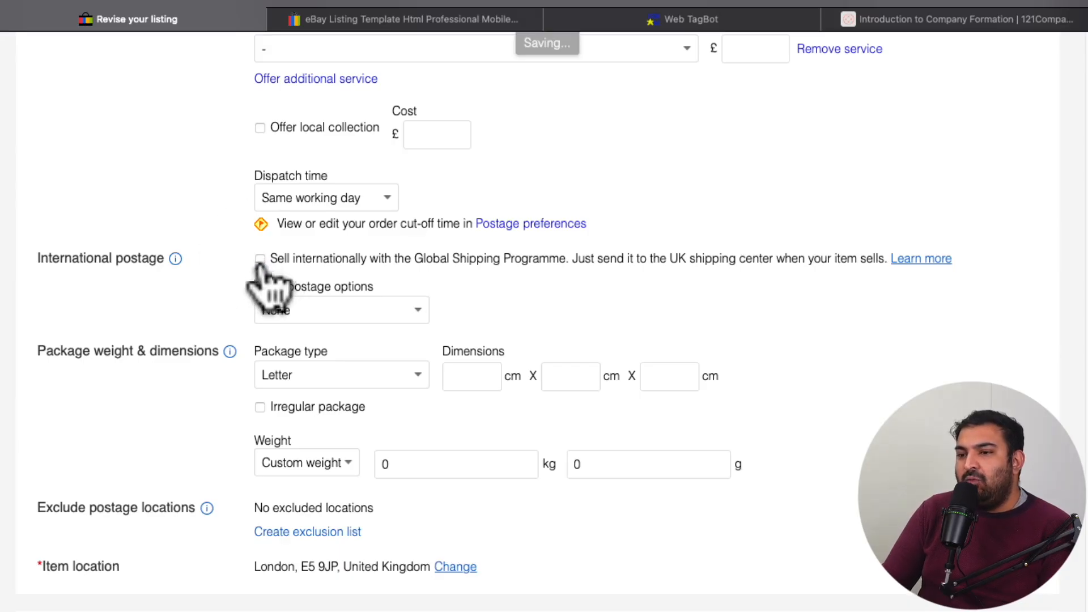
{"action": "left_click", "coordinate": [261, 259]}
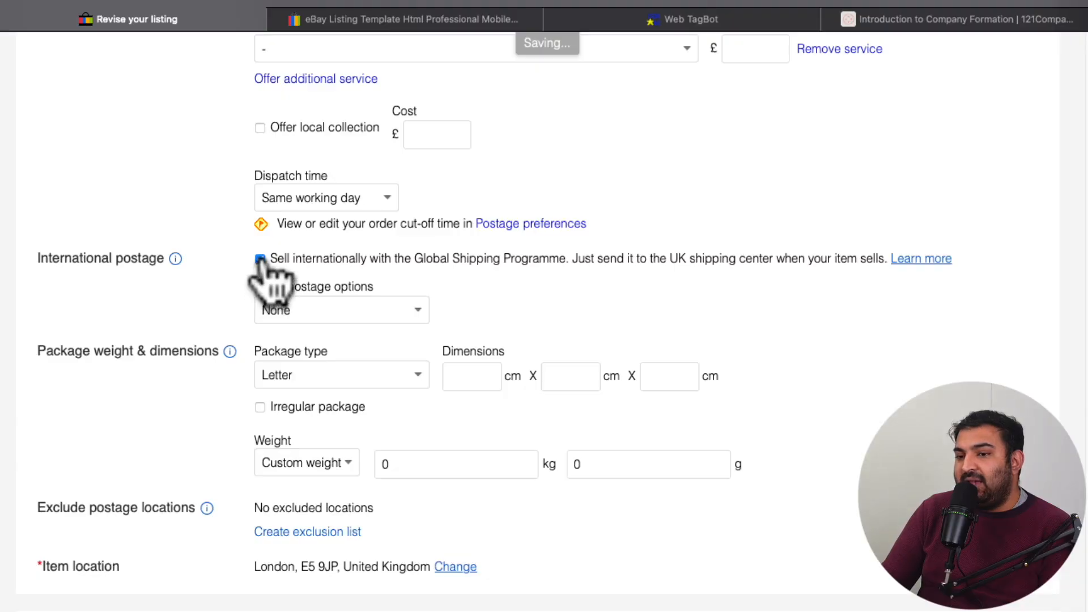
{"action": "left_click", "coordinate": [260, 259]}
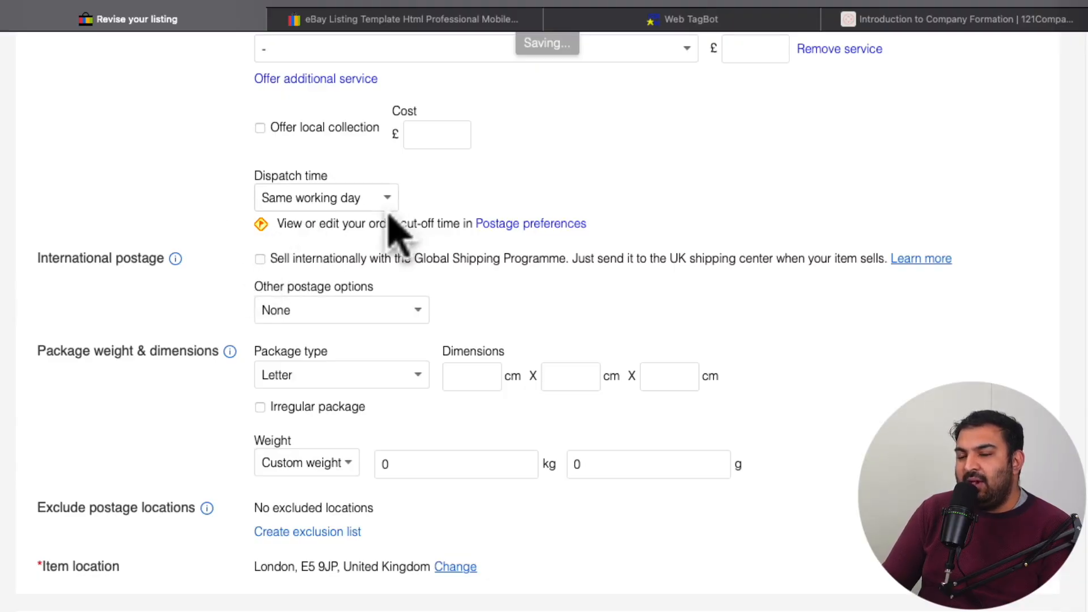
Step: Review the package type options, keeping Letter, and look over the weight, excluded postage locations and item location settings
{"action": "scroll", "coordinate": [397, 227], "scroll_direction": "down", "scroll_amount": 3}
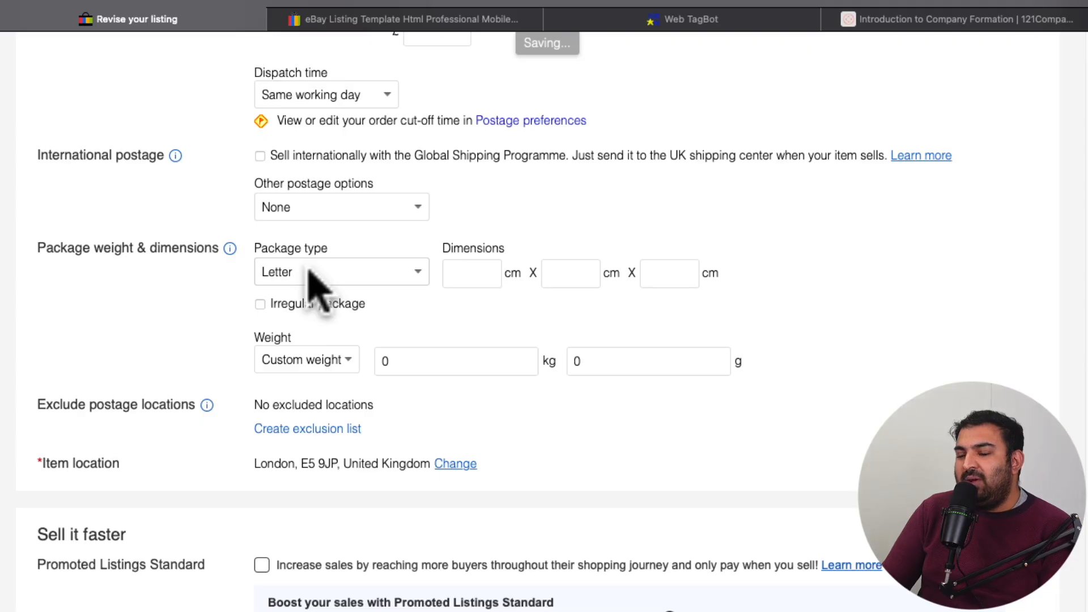
{"action": "left_click", "coordinate": [337, 272]}
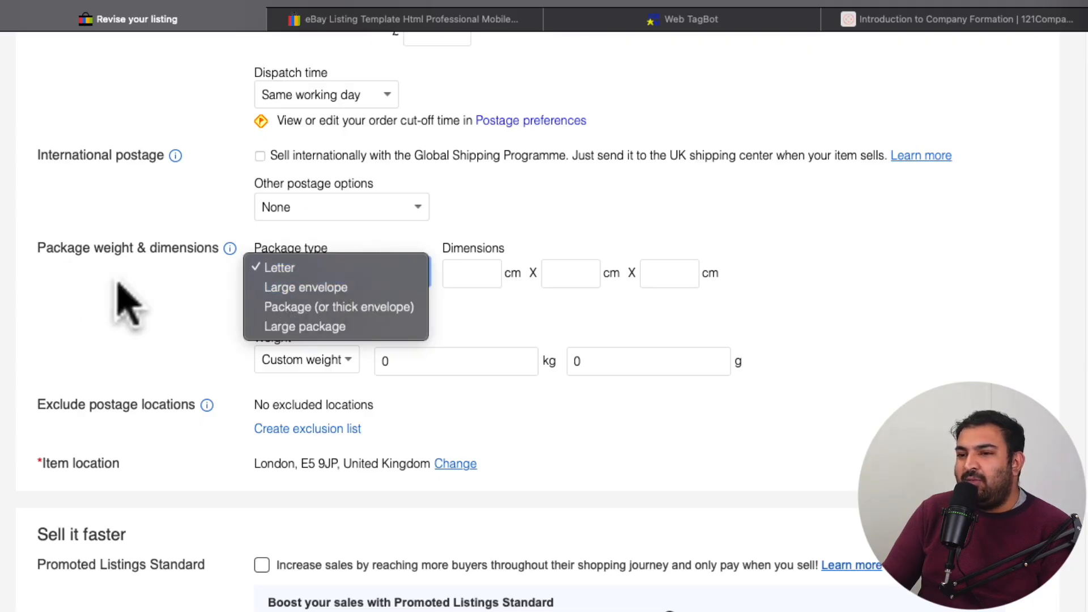
{"action": "left_click", "coordinate": [196, 310]}
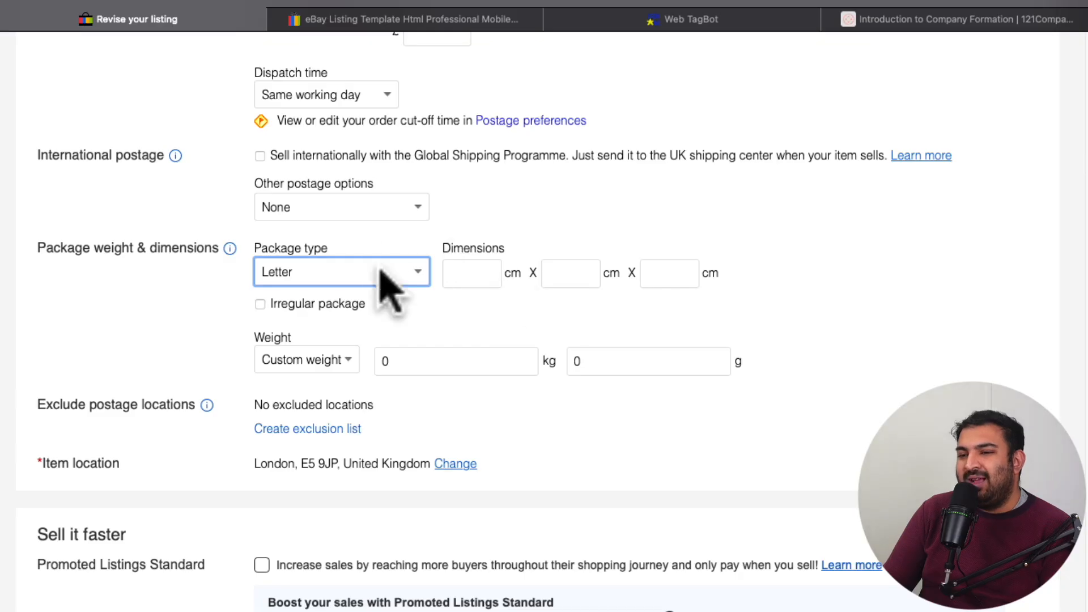
{"action": "scroll", "coordinate": [390, 270], "scroll_direction": "down", "scroll_amount": 1}
{"action": "scroll", "coordinate": [376, 278], "scroll_direction": "down", "scroll_amount": 1}
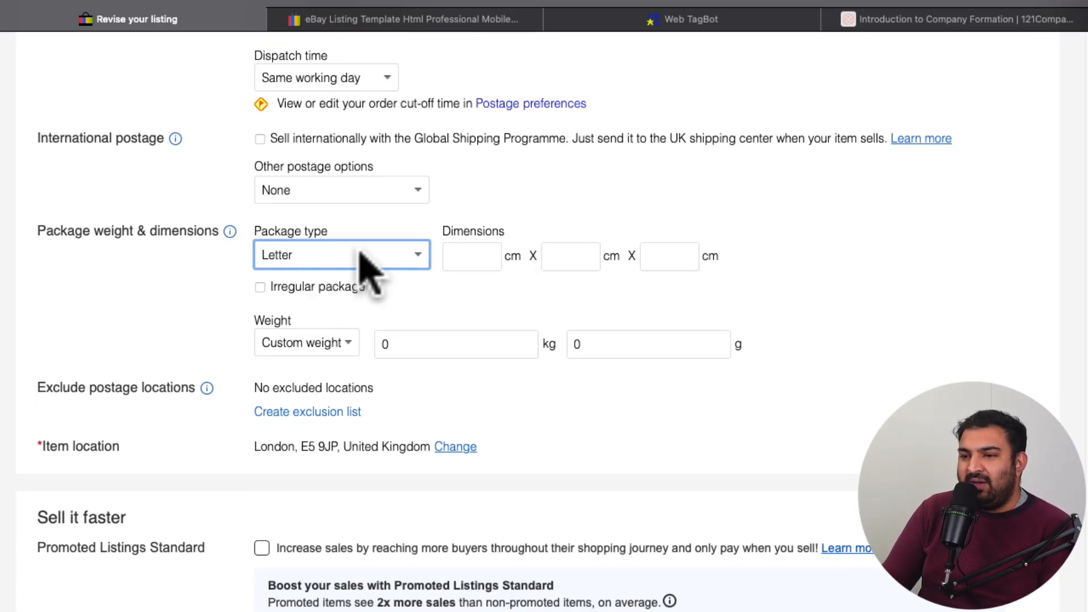
{"action": "scroll", "coordinate": [389, 263], "scroll_direction": "down", "scroll_amount": 2}
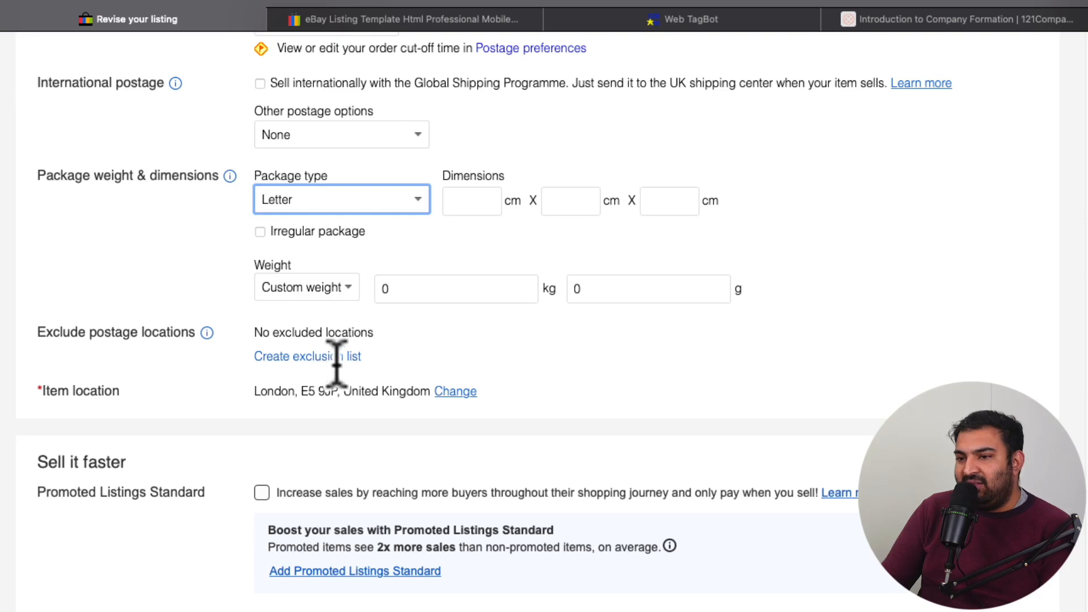
{"action": "scroll", "coordinate": [356, 308], "scroll_direction": "down", "scroll_amount": 1}
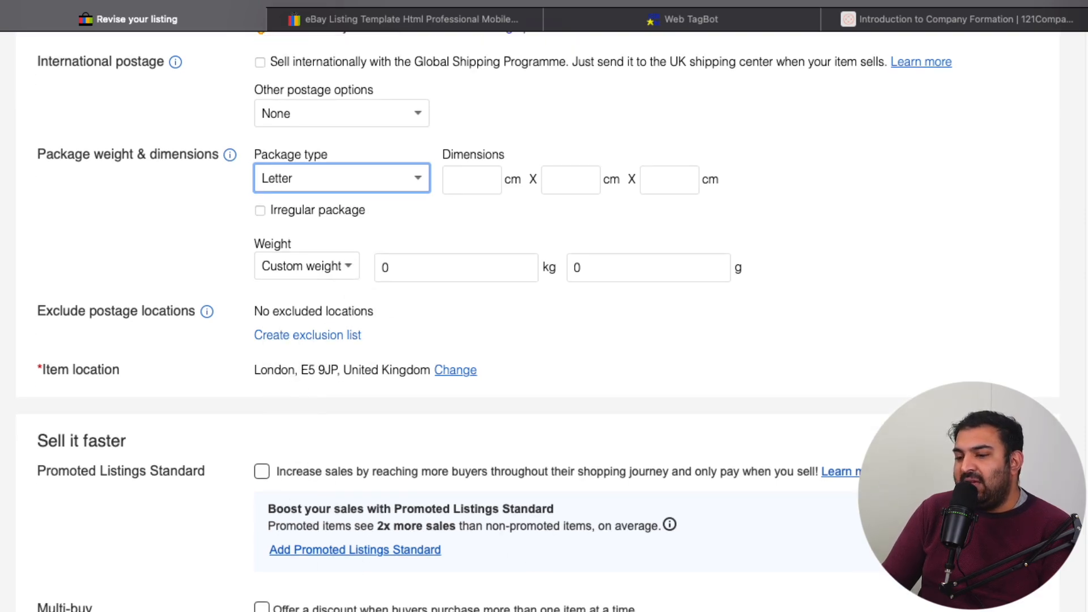
{"action": "scroll", "coordinate": [462, 359], "scroll_direction": "down", "scroll_amount": 5}
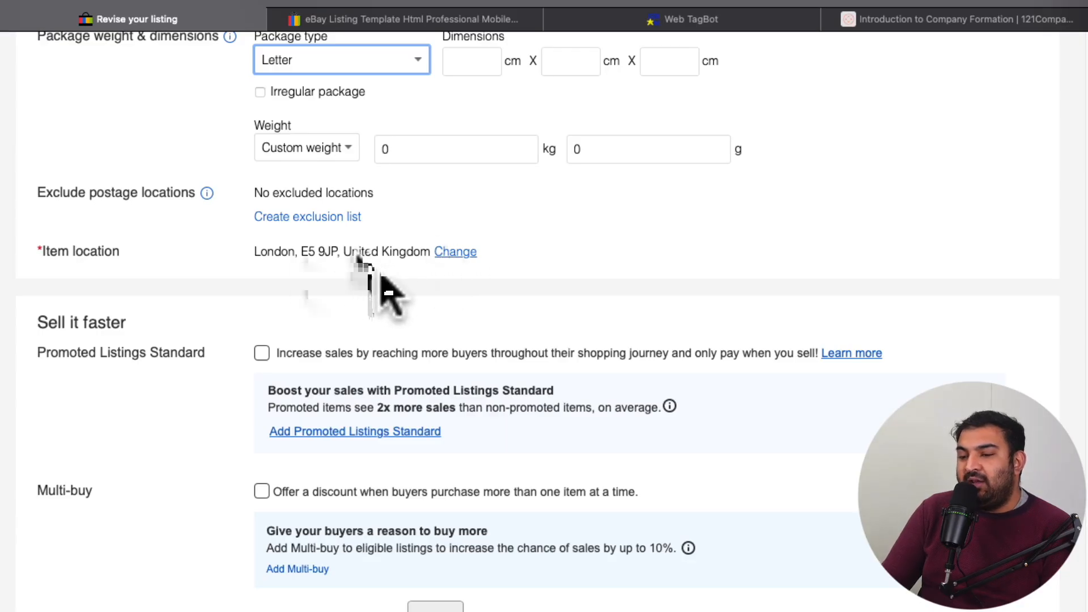
Step: Enable Promoted Listings Standard for the listing and enter an ad rate of 45%
{"action": "scroll", "coordinate": [382, 286], "scroll_direction": "down", "scroll_amount": 3}
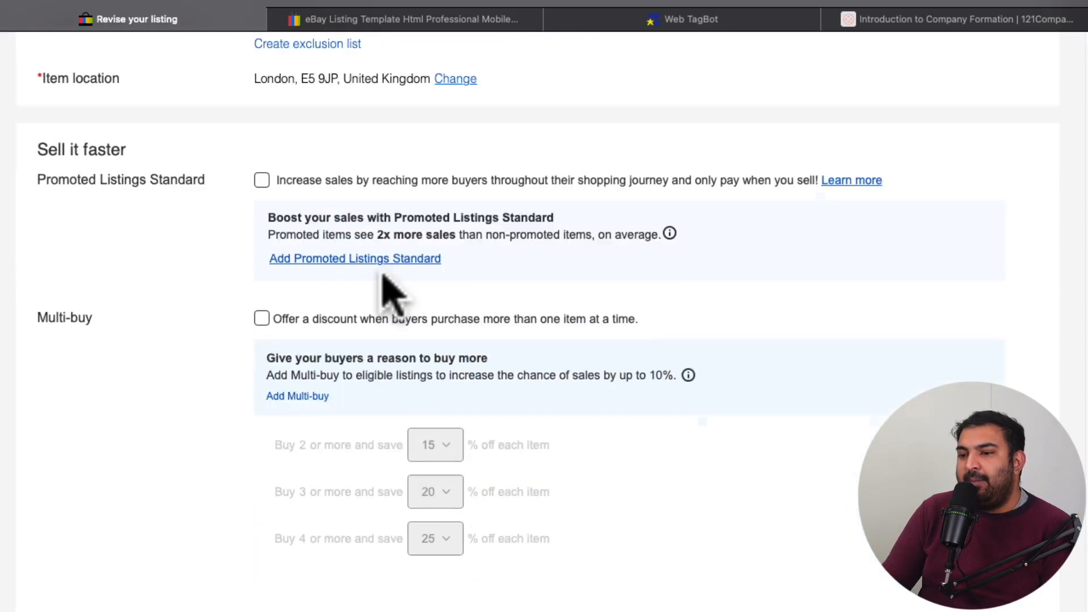
{"action": "left_click", "coordinate": [261, 182]}
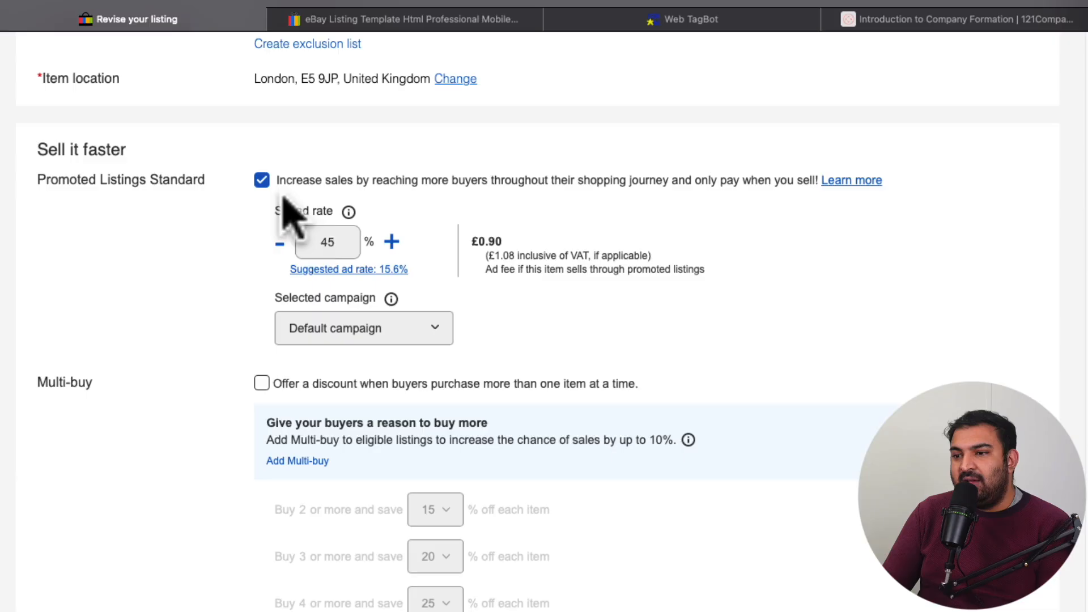
{"action": "left_click", "coordinate": [317, 243]}
{"action": "type", "text": "45"}
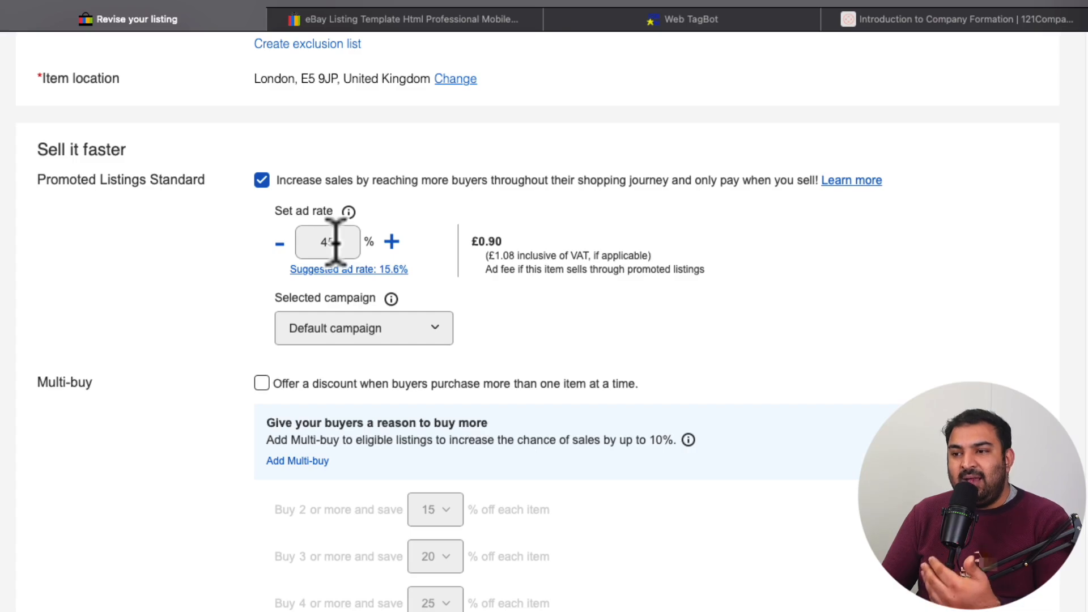
Step: Set the Promoted Listings Standard ad rate to 1% and check the resulting ad fee
{"action": "double_click", "coordinate": [316, 242]}
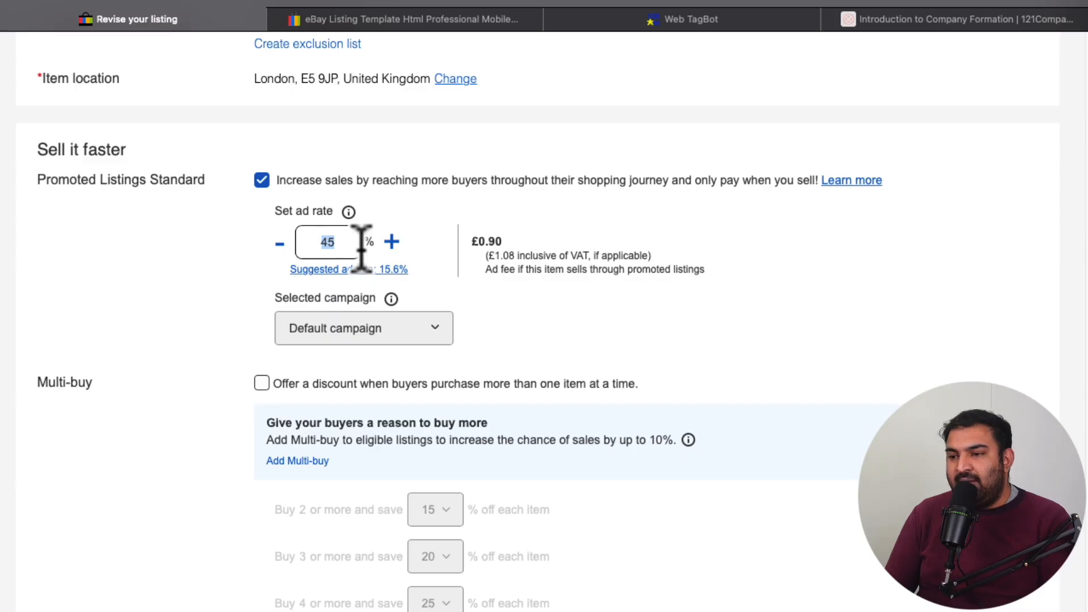
{"action": "left_click", "coordinate": [228, 271]}
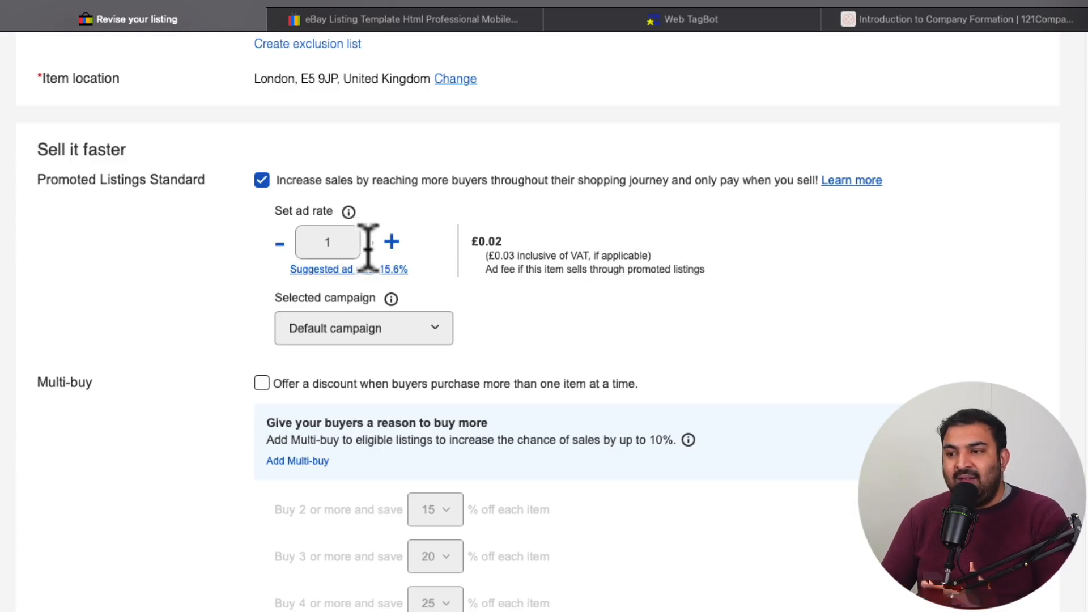
{"action": "left_click", "coordinate": [334, 241]}
{"action": "key", "text": "BackSpace"}
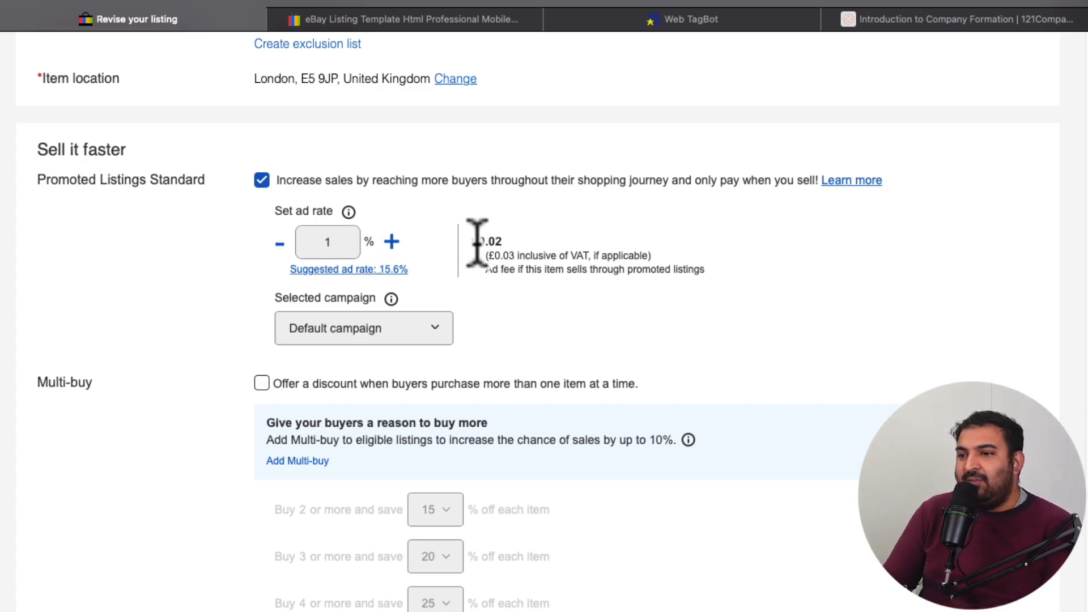
{"action": "left_click_drag", "start_coordinate": [466, 241], "coordinate": [503, 244]}
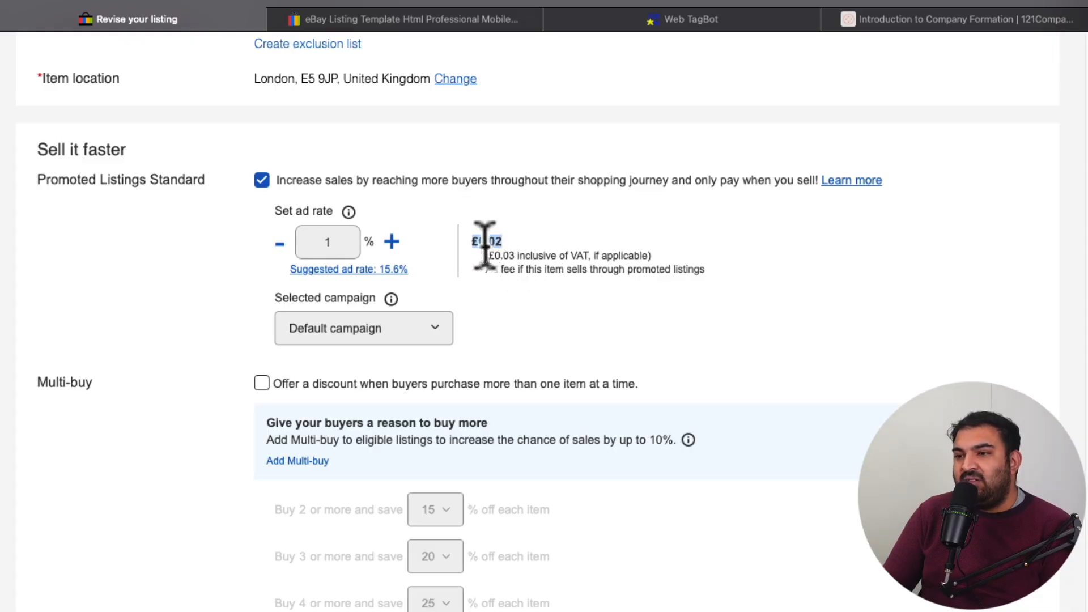
Step: Set the Promoted Listings Standard ad rate to 50% and highlight the recalculated ad fee
{"action": "double_click", "coordinate": [315, 241]}
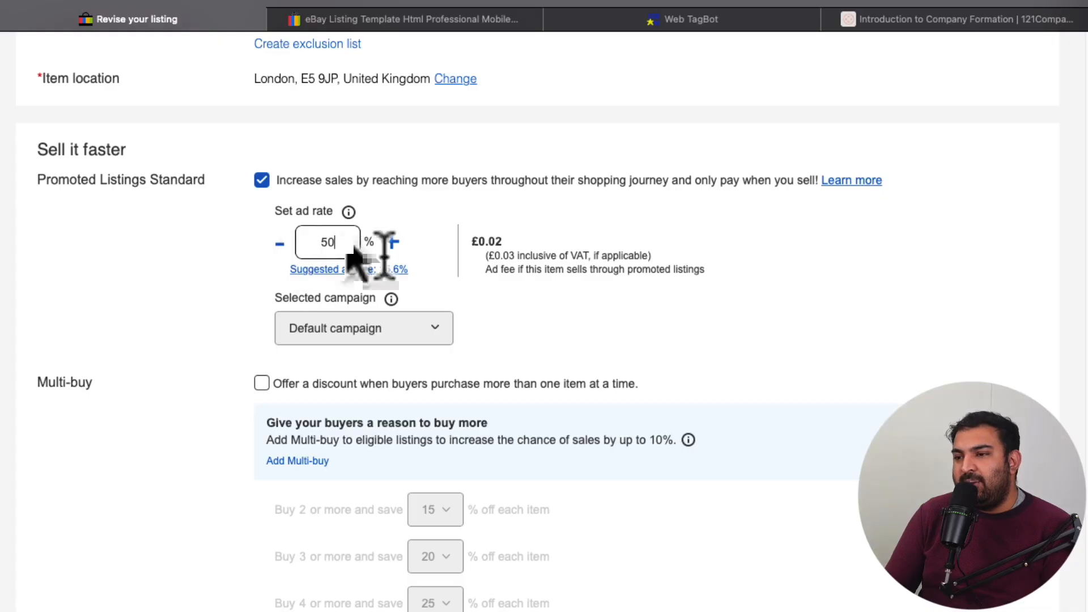
{"action": "left_click", "coordinate": [500, 260]}
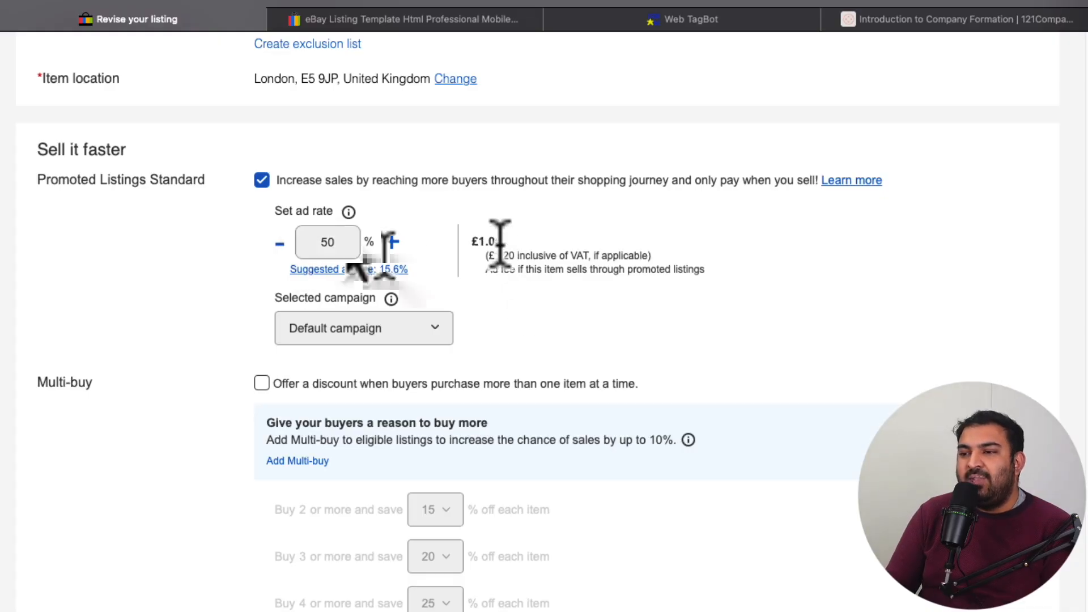
{"action": "left_click_drag", "start_coordinate": [512, 236], "coordinate": [461, 242]}
Step: Enable the Multi-buy discount for buyers who purchase more than one item at a time
{"action": "scroll", "coordinate": [577, 300], "scroll_direction": "up", "scroll_amount": 1}
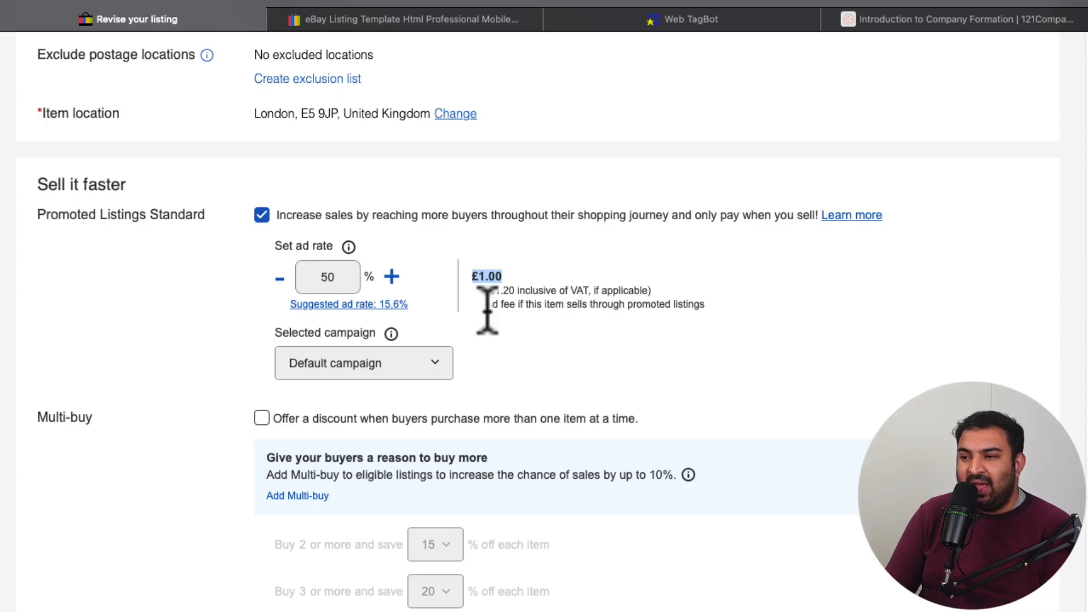
{"action": "scroll", "coordinate": [490, 318], "scroll_direction": "down", "scroll_amount": 4}
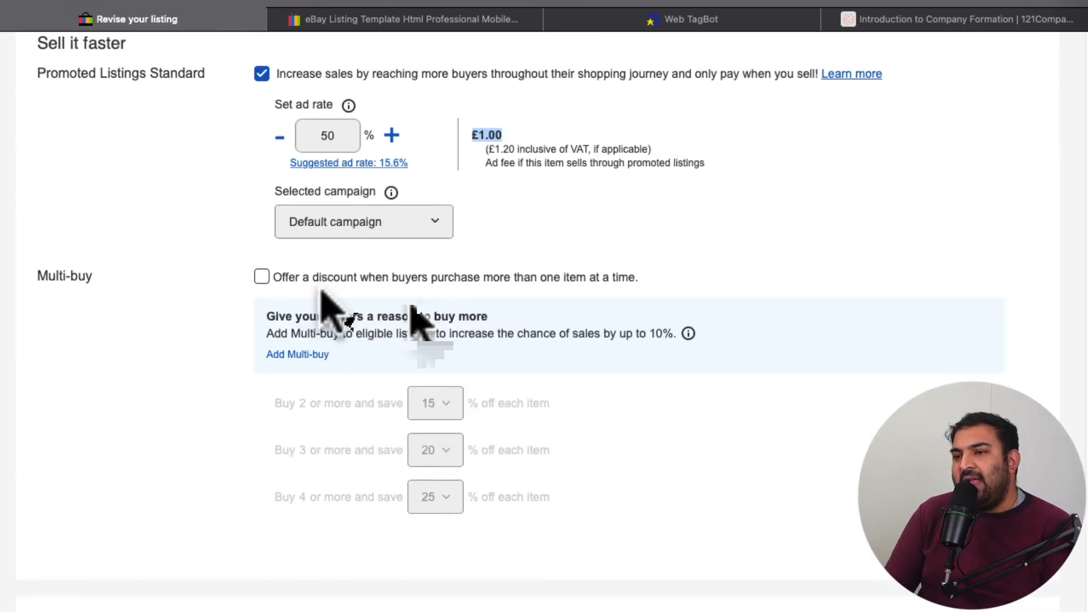
{"action": "scroll", "coordinate": [341, 226], "scroll_direction": "down", "scroll_amount": 1}
{"action": "scroll", "coordinate": [341, 225], "scroll_direction": "down", "scroll_amount": 1}
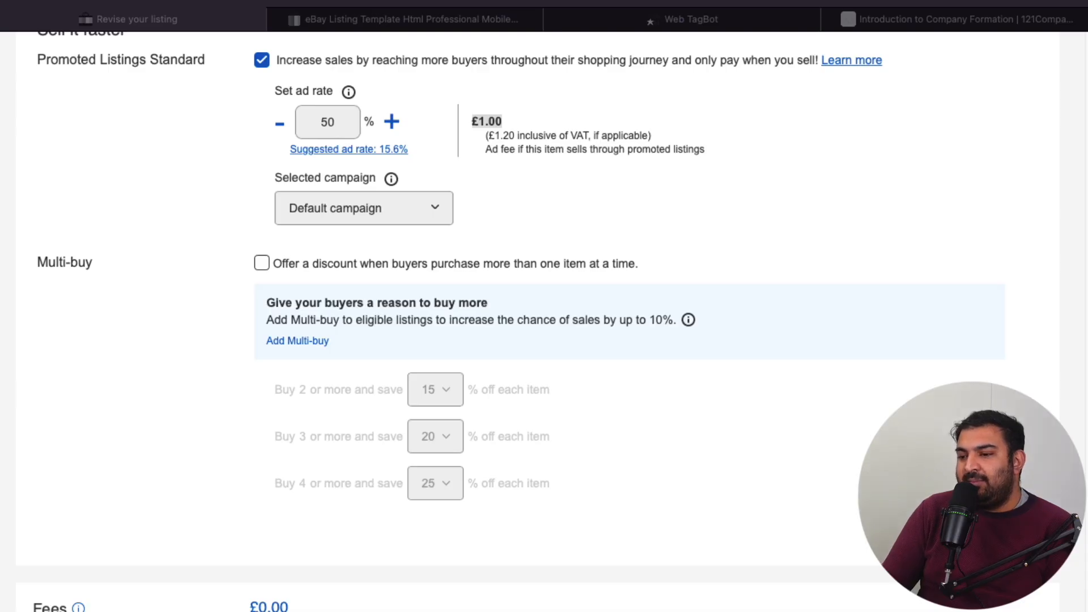
{"action": "left_click", "coordinate": [554, 595]}
{"action": "left_click", "coordinate": [261, 263]}
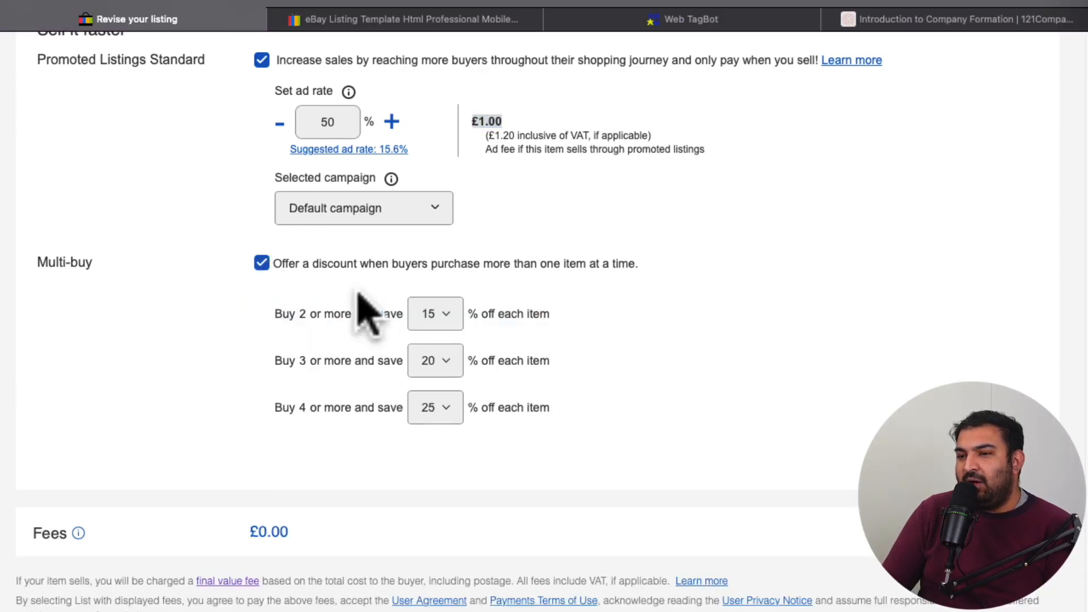
Step: Set the Multi-buy discount to 5% off for buying 2 or more and 10% off for buying 3 or more
{"action": "scroll", "coordinate": [363, 300], "scroll_direction": "down", "scroll_amount": 1}
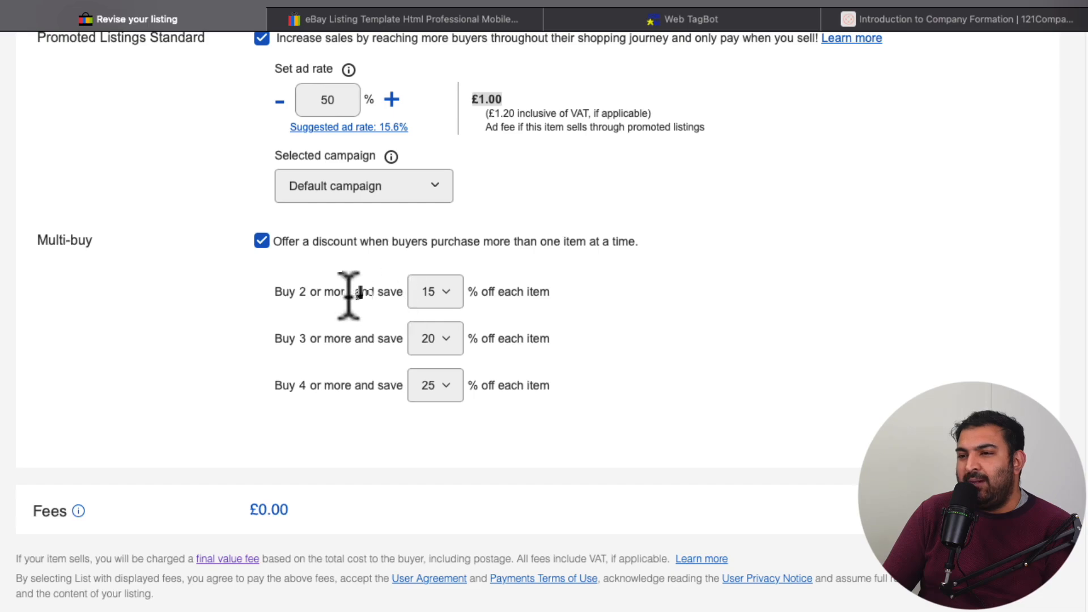
{"action": "left_click", "coordinate": [451, 291]}
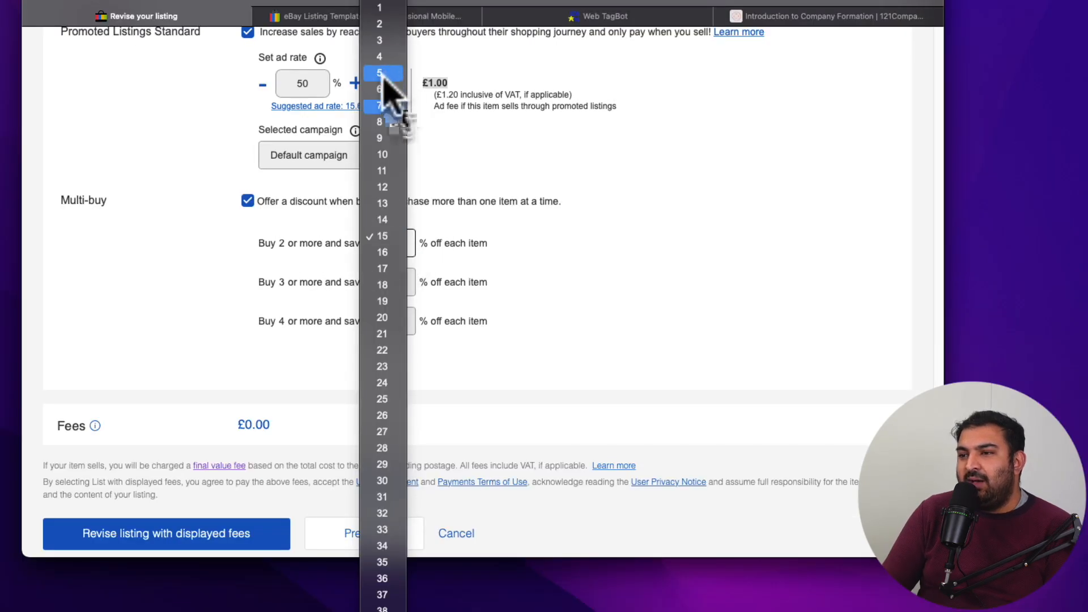
{"action": "left_click", "coordinate": [381, 74]}
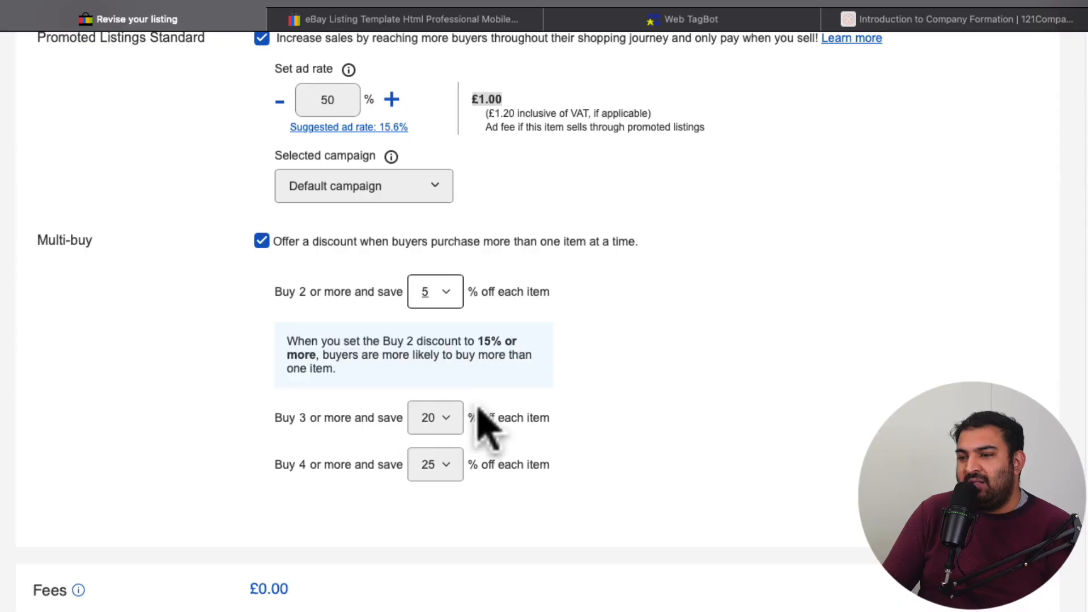
{"action": "left_click", "coordinate": [443, 421]}
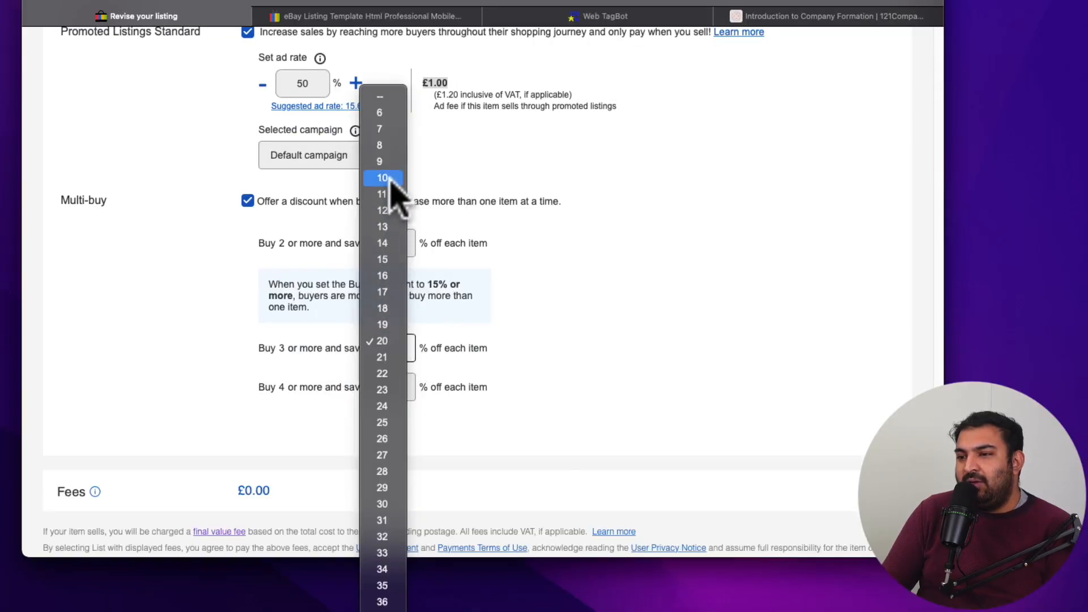
{"action": "left_click", "coordinate": [389, 179]}
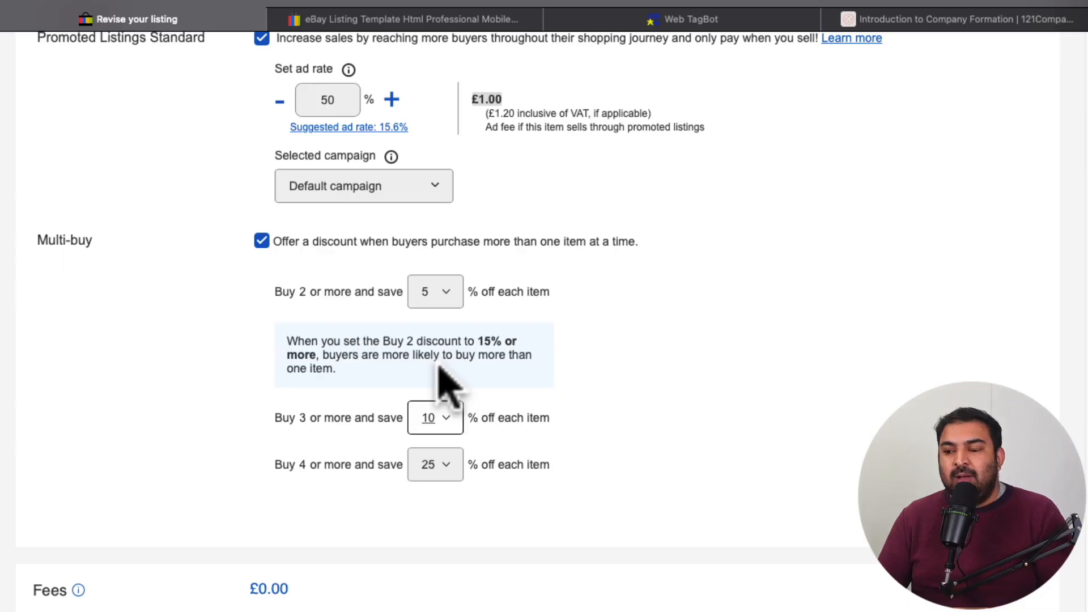
Step: Turn off the Multi-buy discount for buyers who purchase more than one item
{"action": "triple_click", "coordinate": [261, 248]}
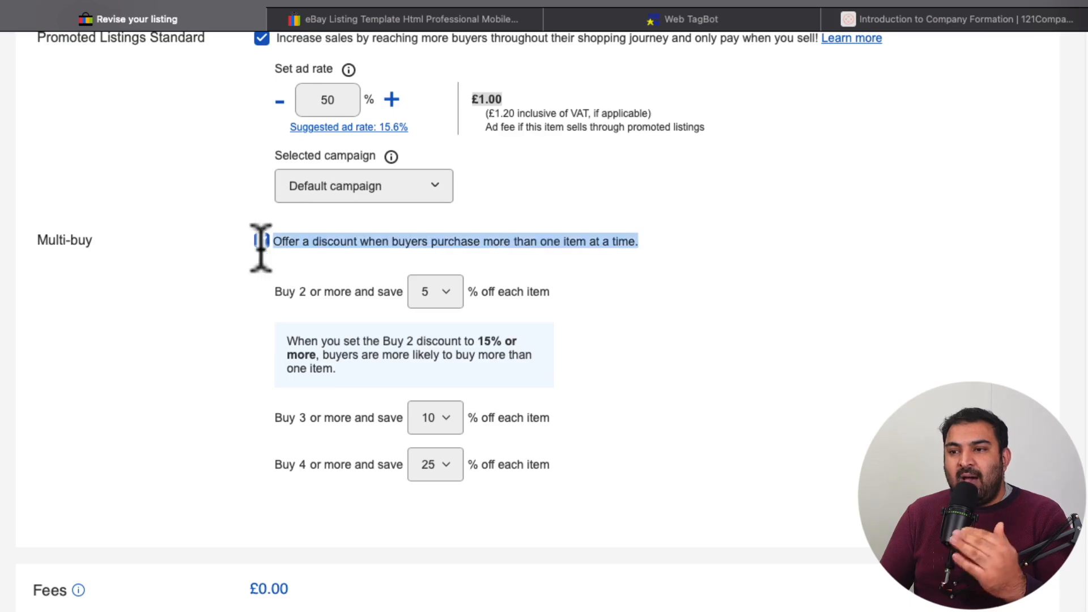
{"action": "left_click", "coordinate": [261, 242]}
{"action": "scroll", "coordinate": [517, 279], "scroll_direction": "down", "scroll_amount": 1}
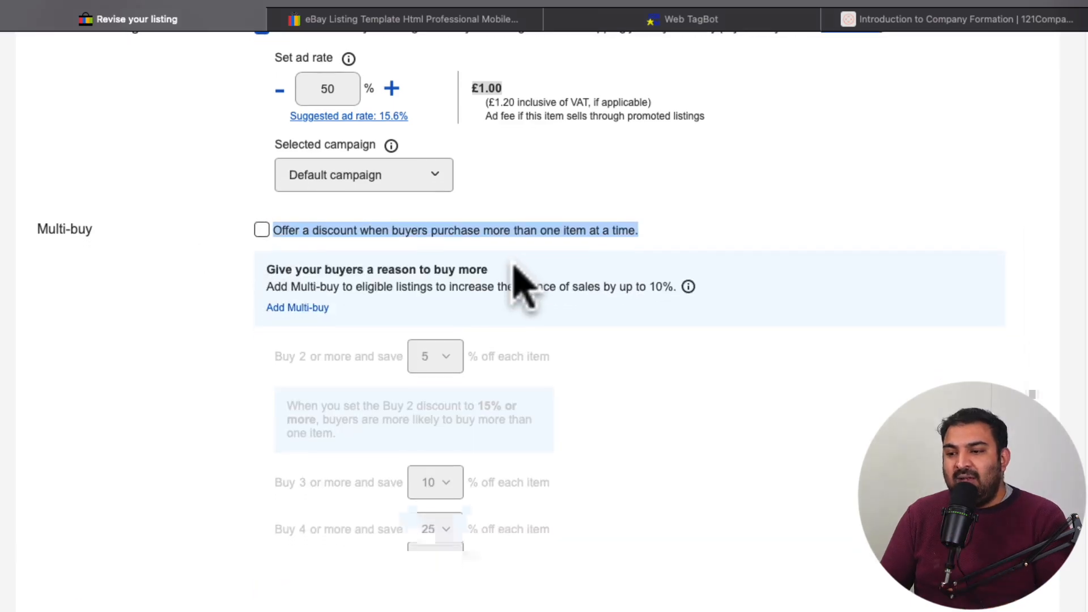
Step: Review the whole listing form, including the fees, title, photos, item specifics, item description and selling details
{"action": "scroll", "coordinate": [510, 266], "scroll_direction": "down", "scroll_amount": 3}
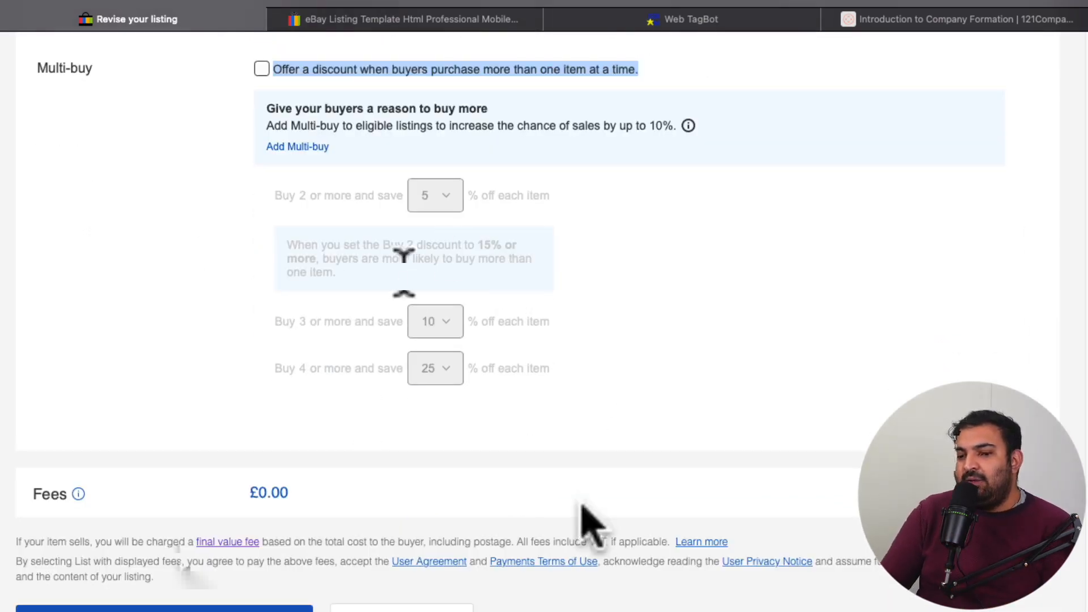
{"action": "scroll", "coordinate": [411, 535], "scroll_direction": "down", "scroll_amount": 1}
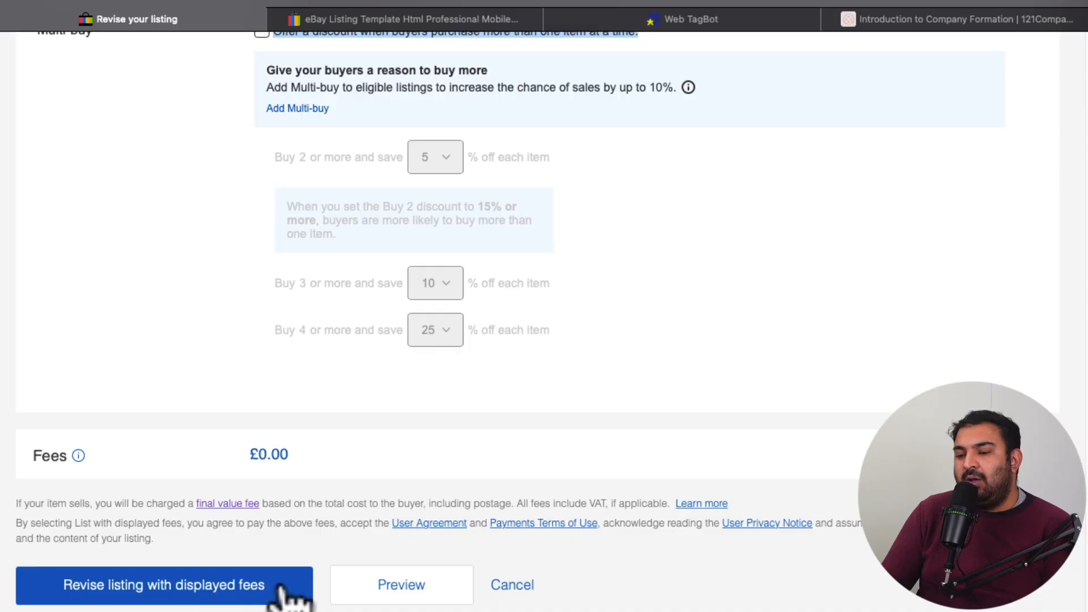
{"action": "scroll", "coordinate": [575, 397], "scroll_direction": "up", "scroll_amount": 3}
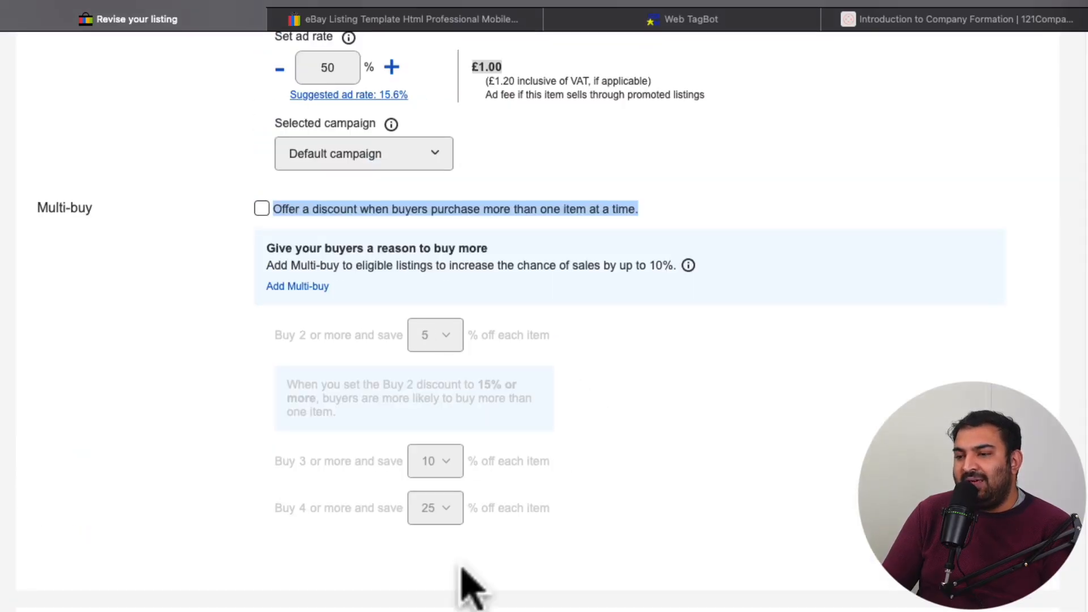
{"action": "scroll", "coordinate": [461, 564], "scroll_direction": "up", "scroll_amount": 15}
{"action": "scroll", "coordinate": [571, 256], "scroll_direction": "up", "scroll_amount": 20}
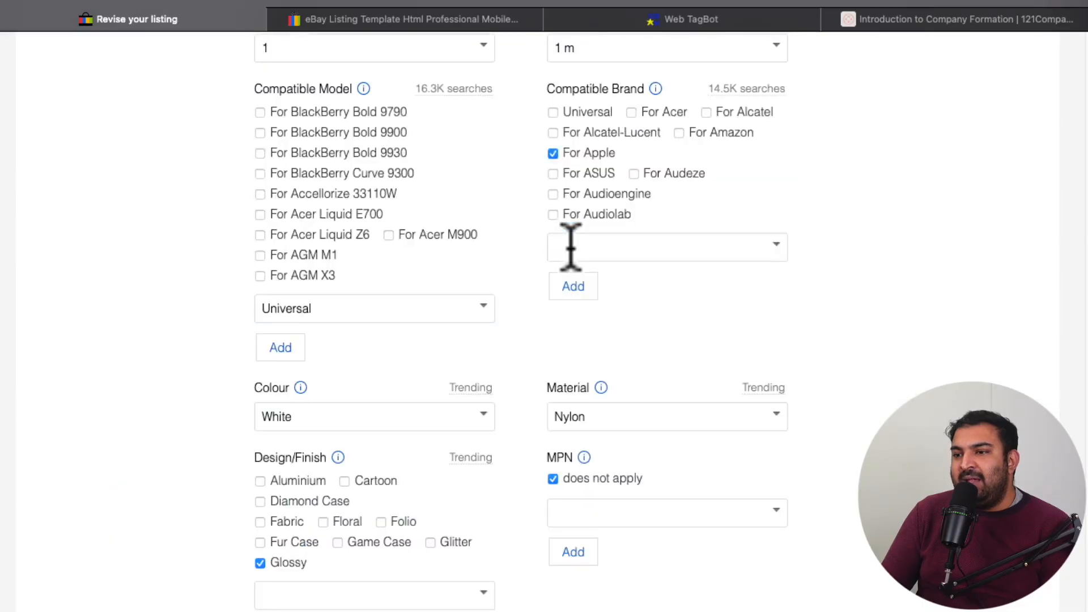
{"action": "left_click", "coordinate": [325, 223]}
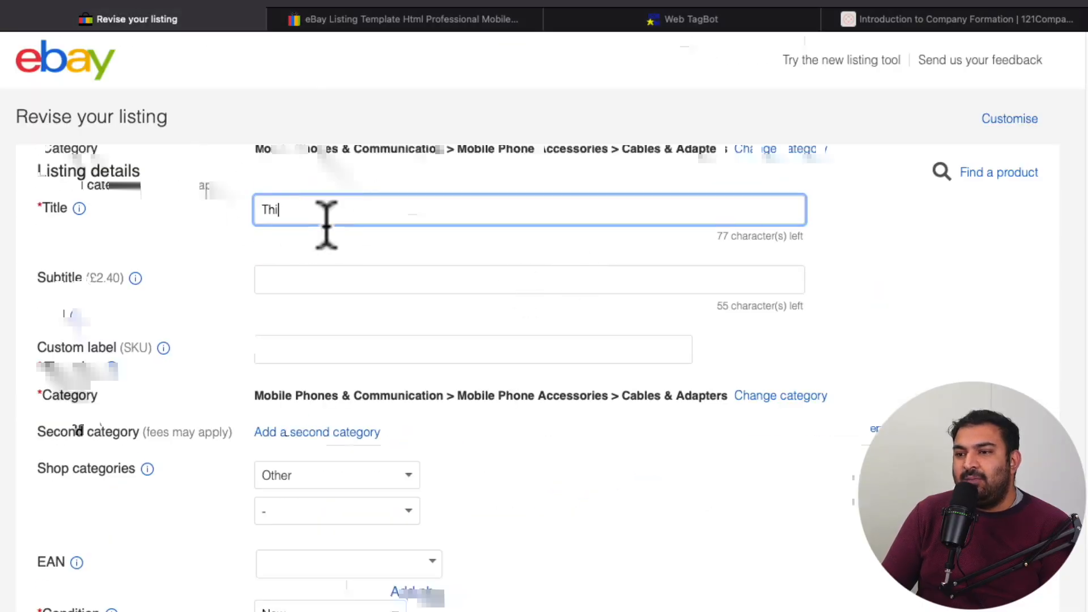
{"action": "scroll", "coordinate": [481, 284], "scroll_direction": "down", "scroll_amount": 10}
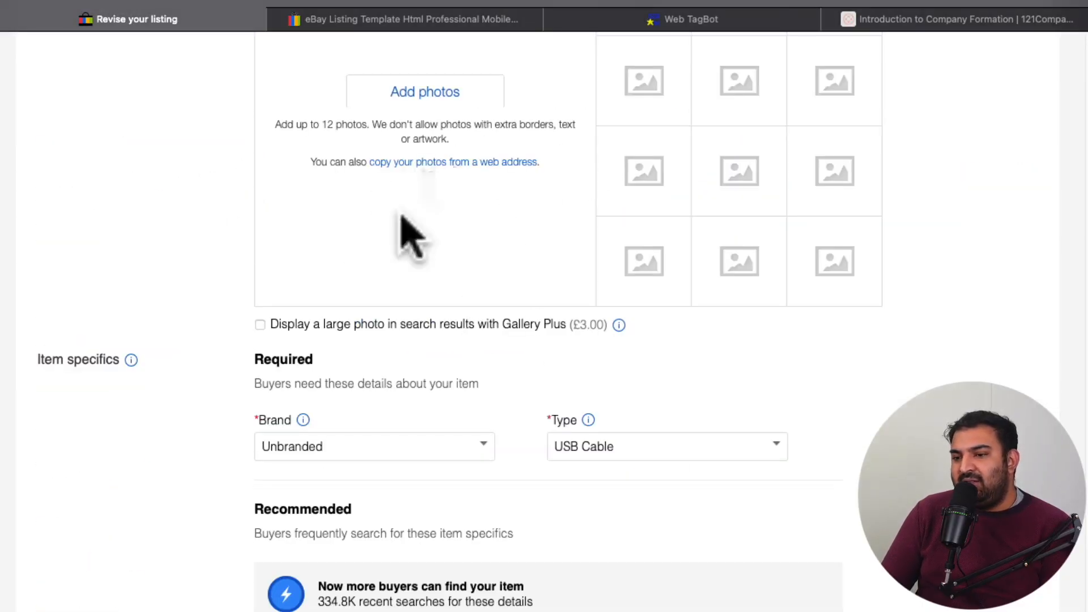
{"action": "scroll", "coordinate": [555, 164], "scroll_direction": "down", "scroll_amount": 2}
{"action": "scroll", "coordinate": [564, 170], "scroll_direction": "down", "scroll_amount": 13}
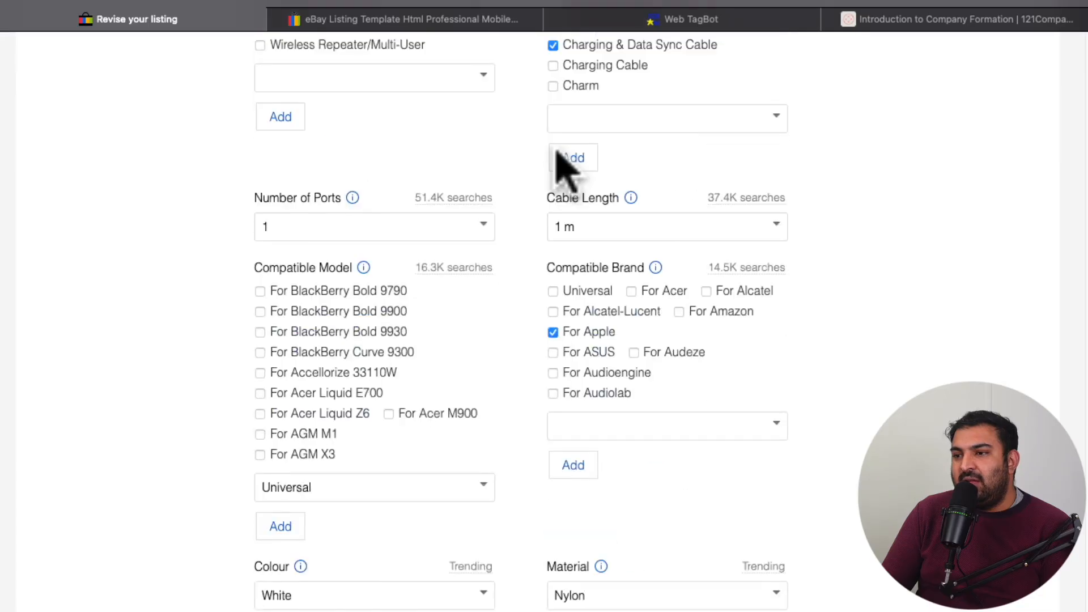
{"action": "scroll", "coordinate": [369, 267], "scroll_direction": "up", "scroll_amount": 4}
{"action": "scroll", "coordinate": [439, 269], "scroll_direction": "up", "scroll_amount": 5}
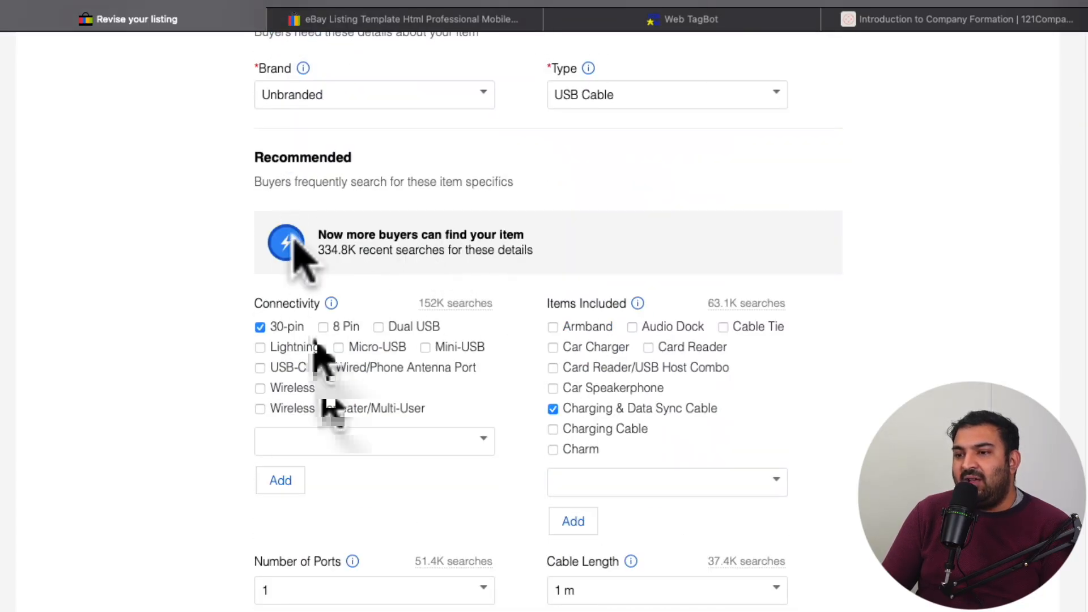
{"action": "scroll", "coordinate": [396, 300], "scroll_direction": "down", "scroll_amount": 15}
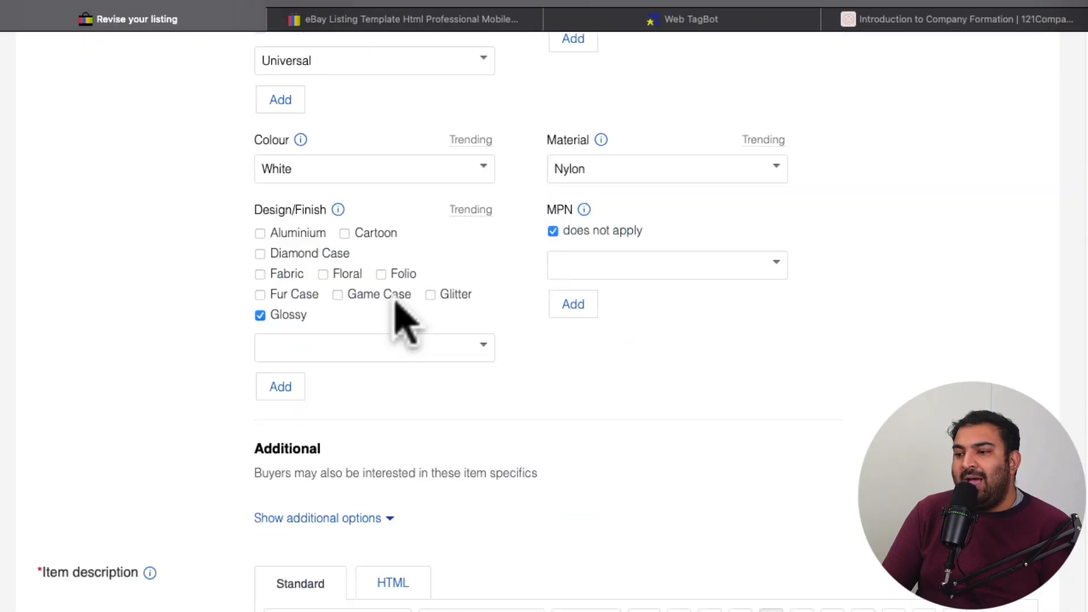
{"action": "scroll", "coordinate": [507, 351], "scroll_direction": "down", "scroll_amount": 8}
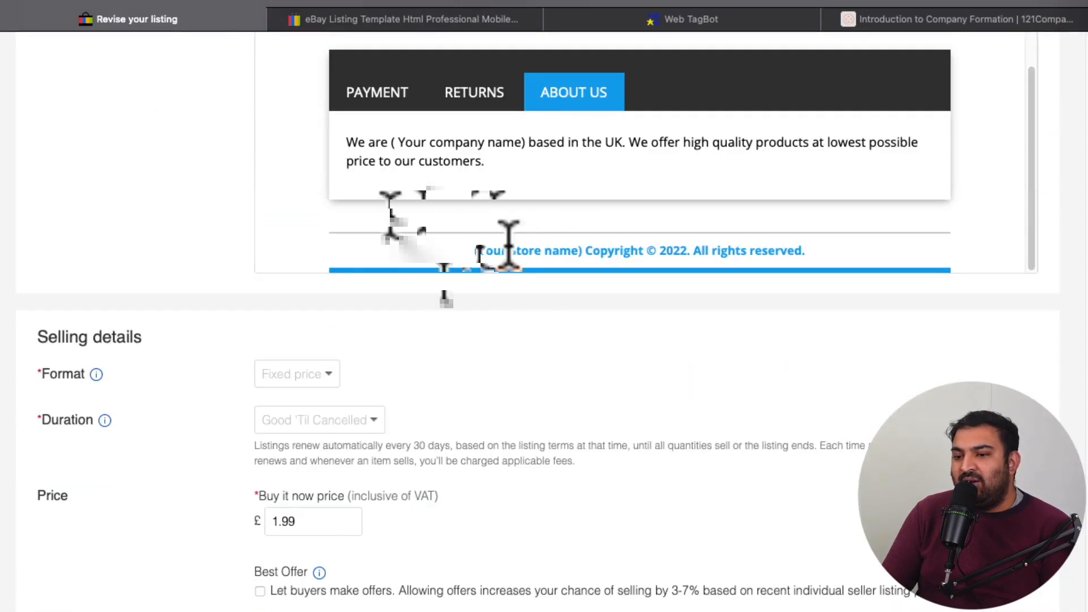
{"action": "scroll", "coordinate": [524, 272], "scroll_direction": "down", "scroll_amount": 2}
{"action": "scroll", "coordinate": [524, 284], "scroll_direction": "down", "scroll_amount": 3}
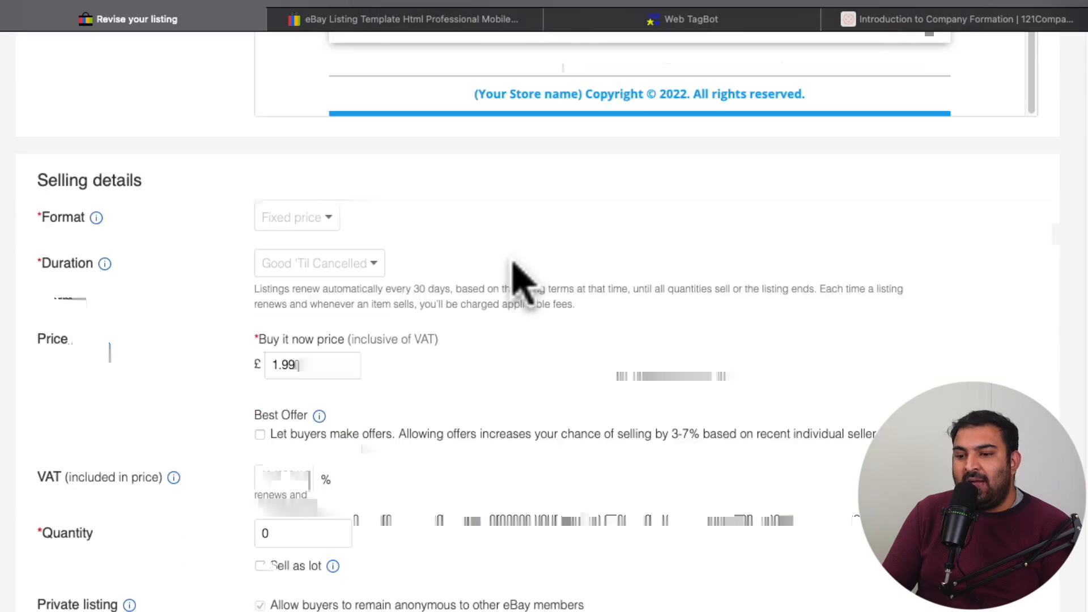
{"action": "scroll", "coordinate": [516, 277], "scroll_direction": "up", "scroll_amount": 20}
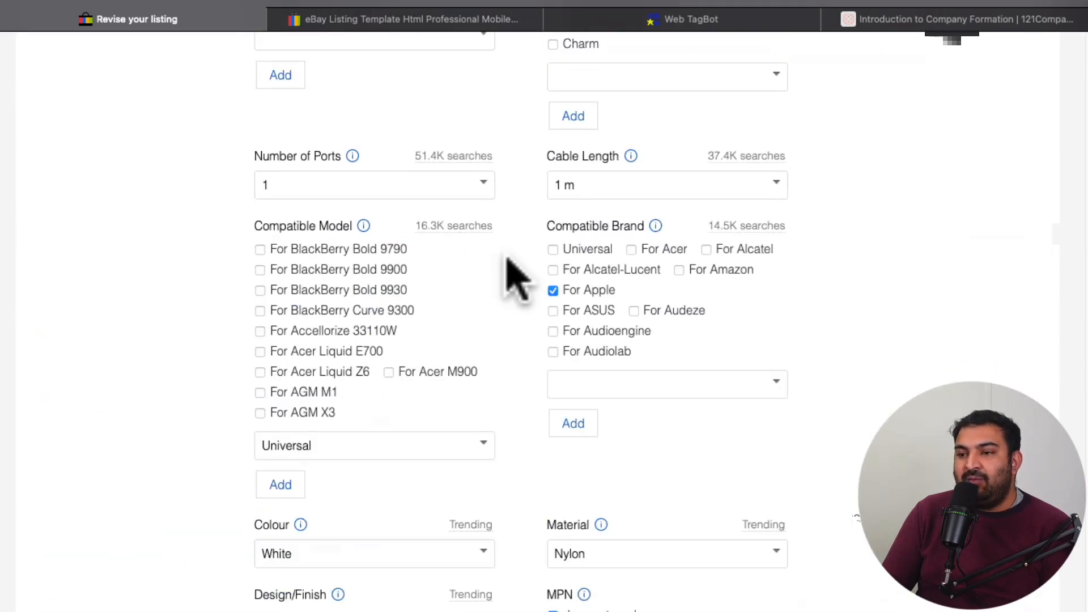